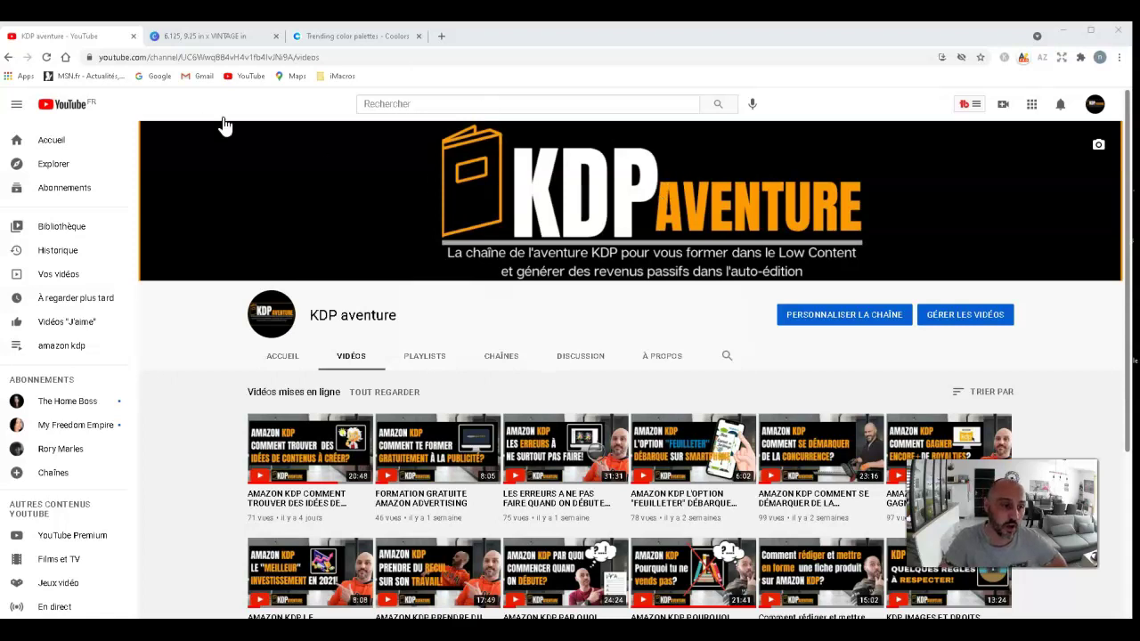
- Switch to the open Canva design of the vintage sunset cover and look over its first page
left_click(223, 38)
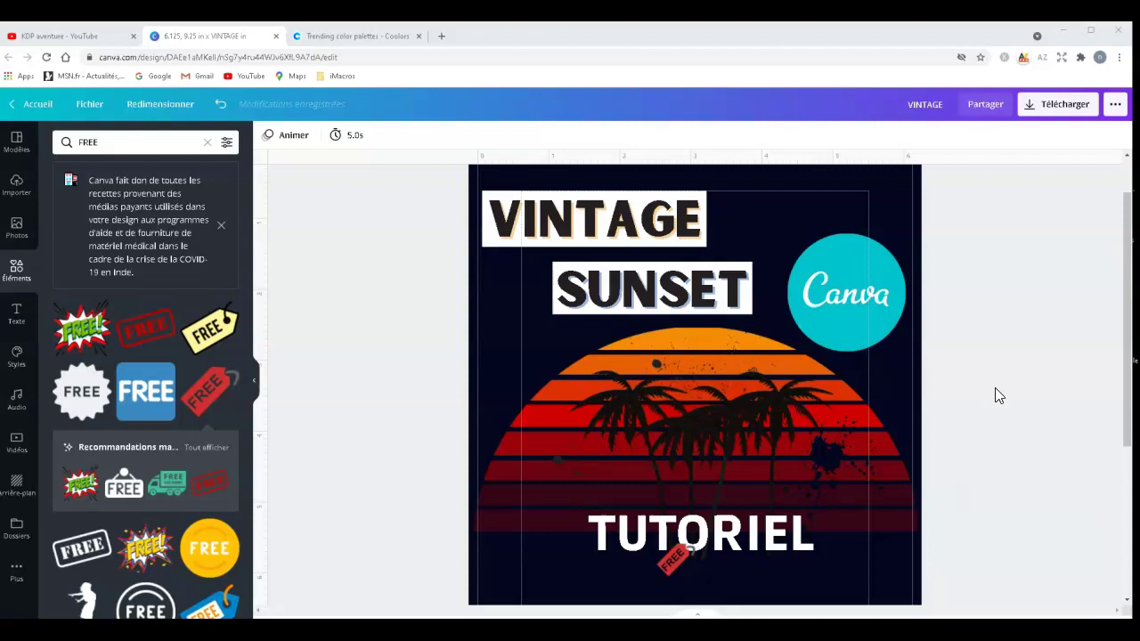
scroll(995, 387, "down", 1)
scroll(995, 387, "up", 1)
- Check the cover's custom dimensions in pixels in the resize options and leave without applying a resize
left_click(144, 109)
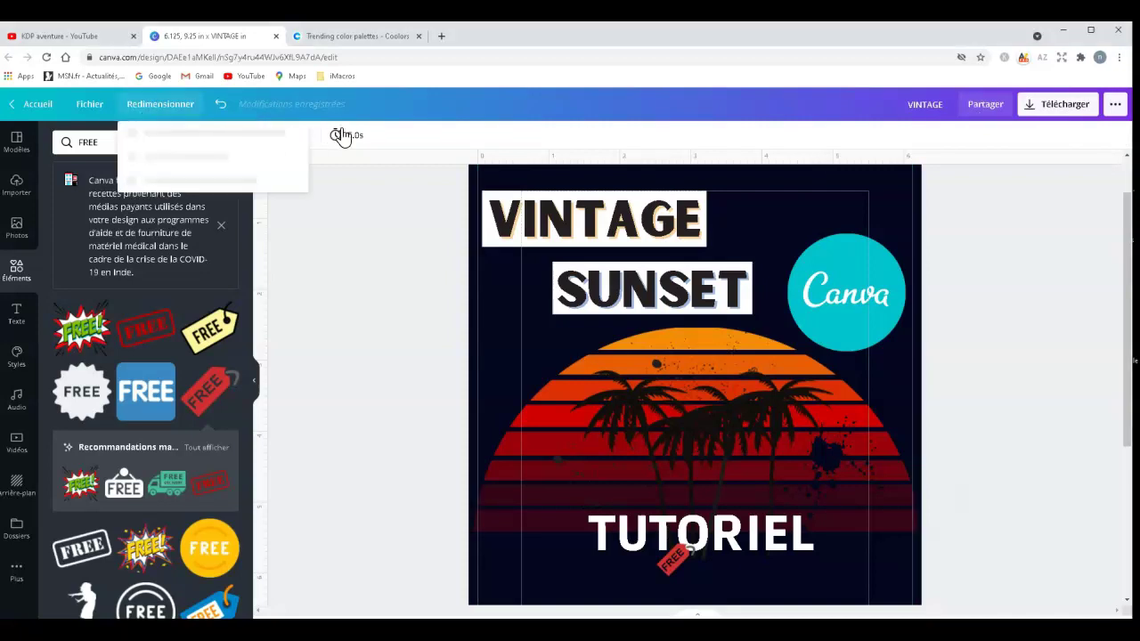
left_click(282, 196)
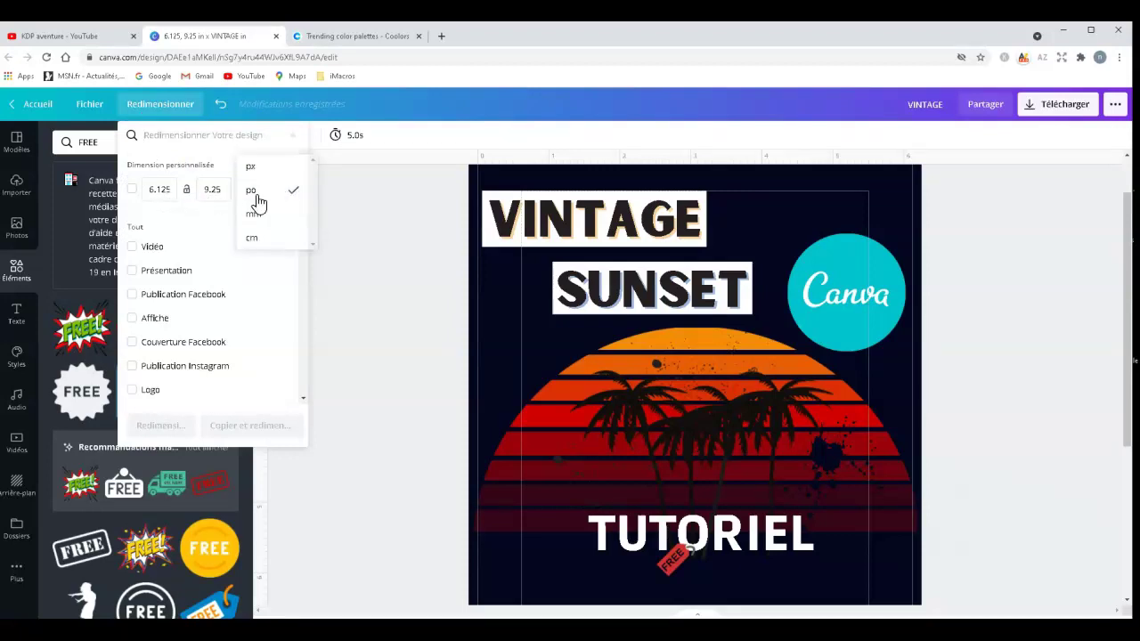
left_click(261, 169)
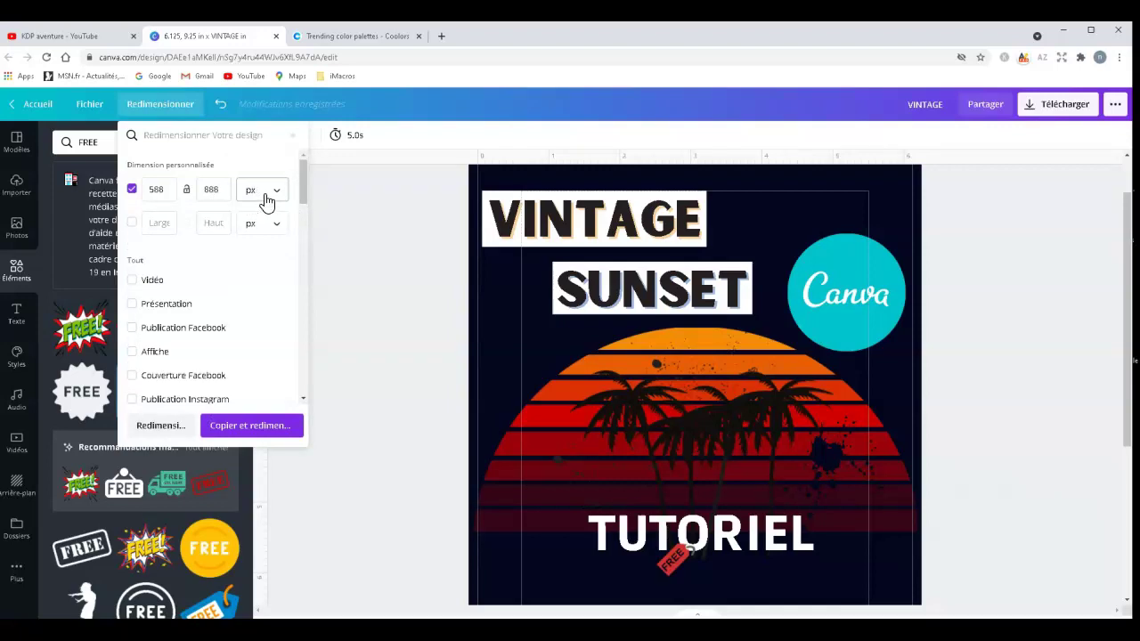
left_click(387, 339)
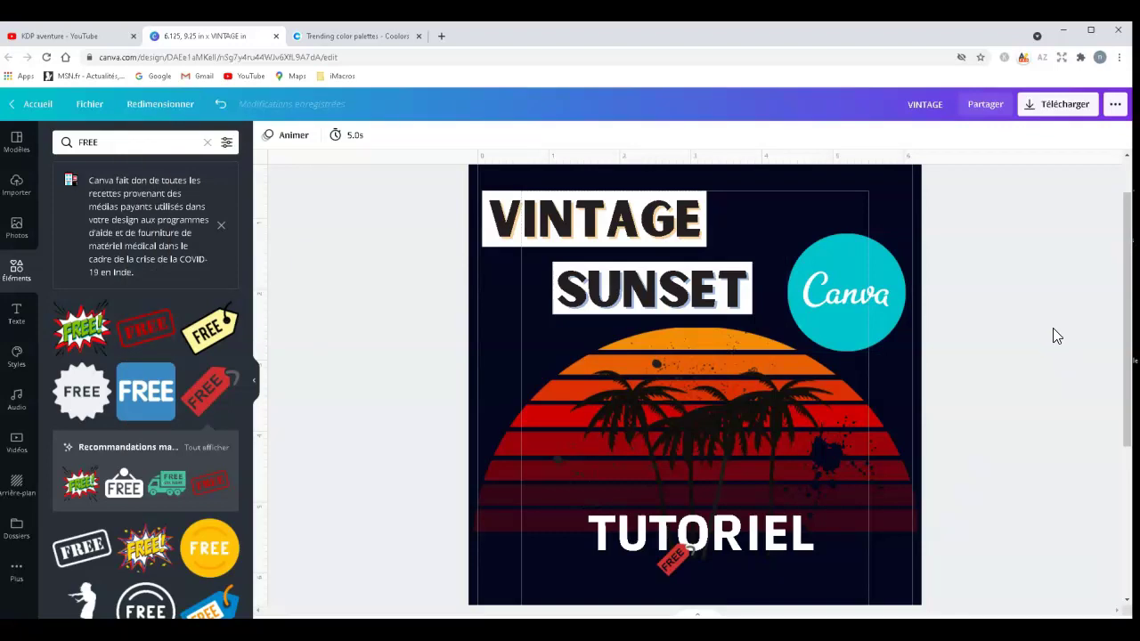
left_click(176, 116)
left_click(275, 191)
left_click(293, 168)
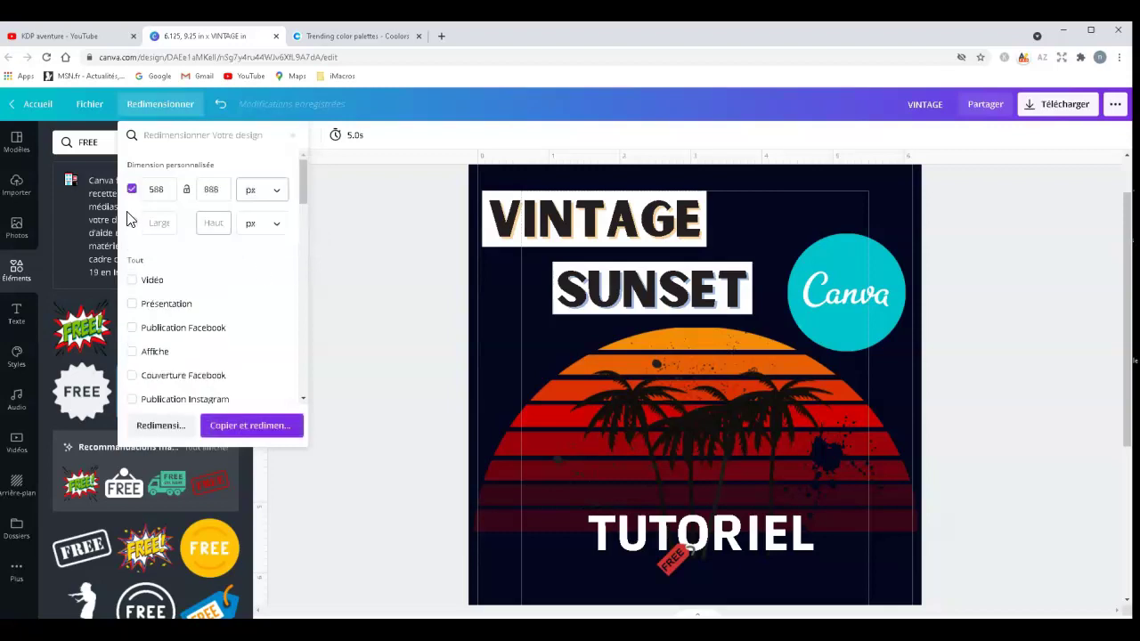
left_click(203, 189)
left_click(1029, 312)
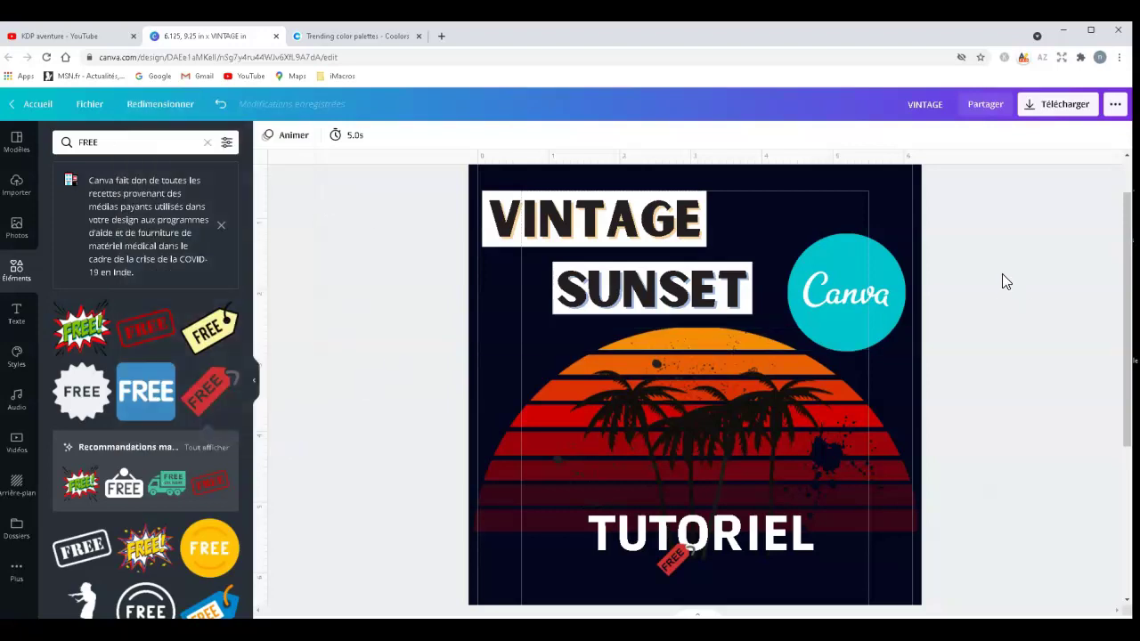
- Add a new page after the cover page and undo its dark blue background
scroll(1028, 297, "up", 1)
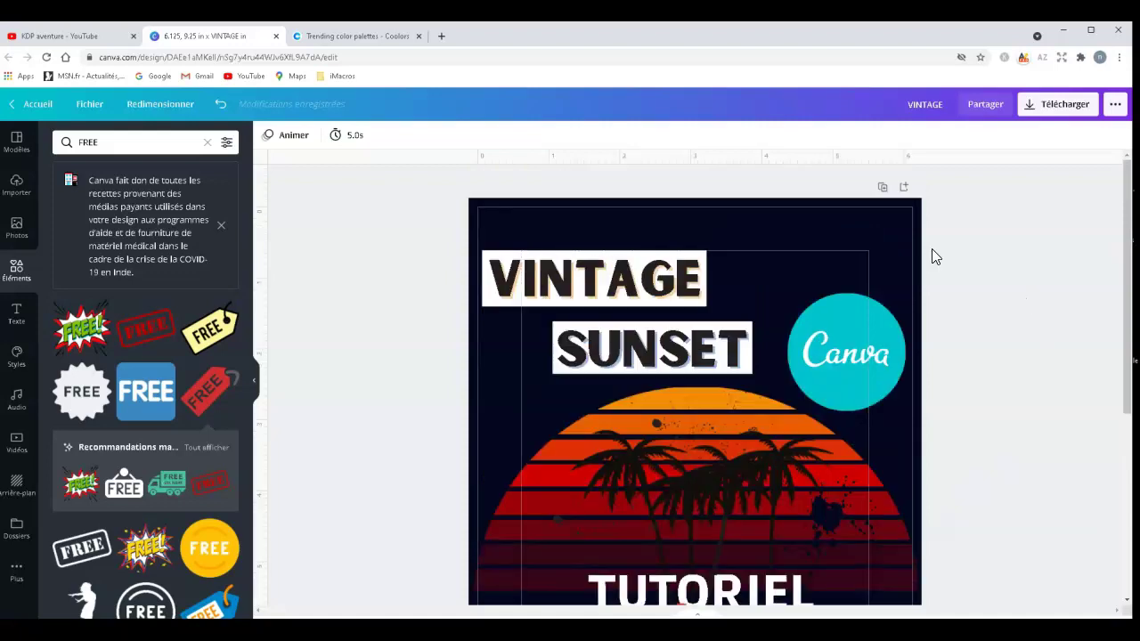
left_click(905, 189)
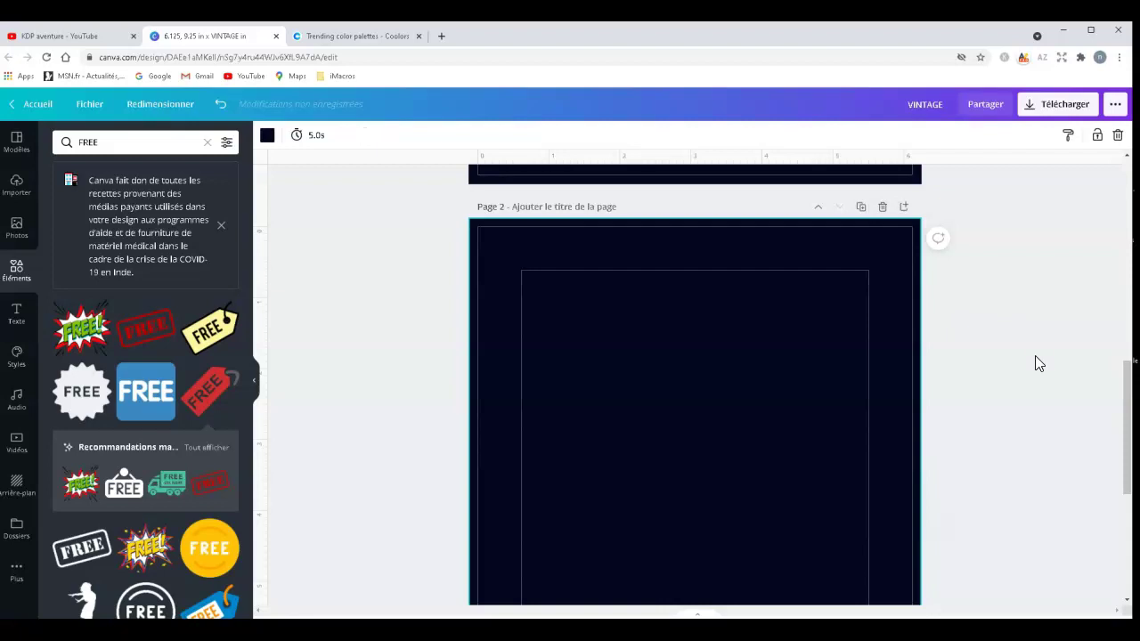
scroll(1047, 352, "up", 3)
scroll(1039, 349, "down", 3)
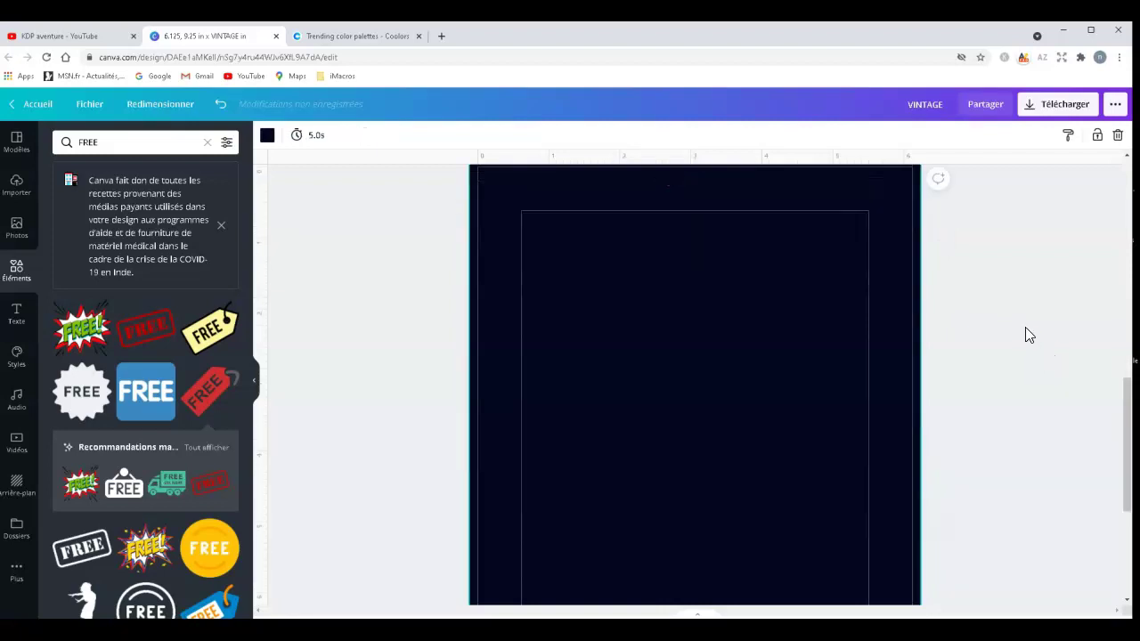
scroll(1041, 356, "up", 3)
scroll(1040, 353, "down", 3)
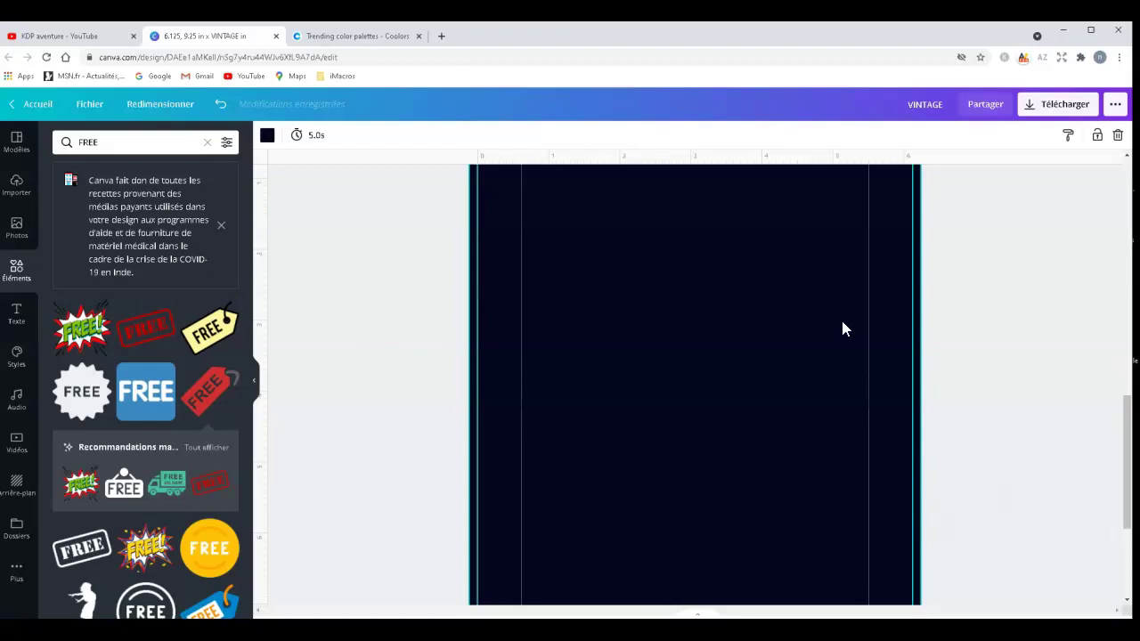
key("ctrl+z")
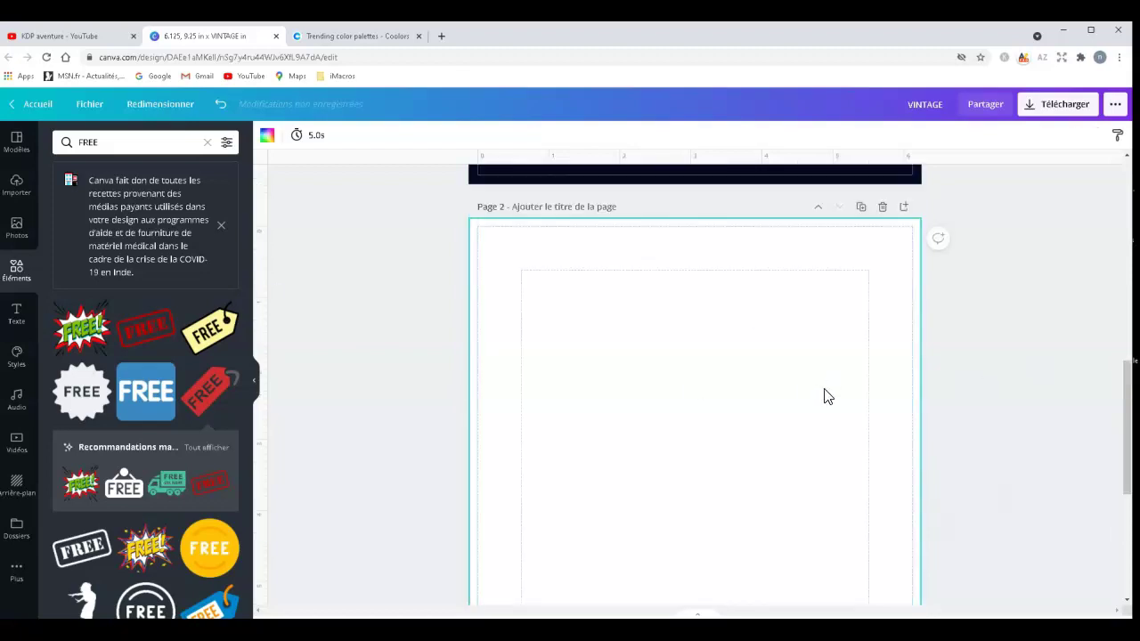
- Search the elements for "demi cercle" and place the solid half circle on page 2
left_click(111, 145)
type("DEMI")
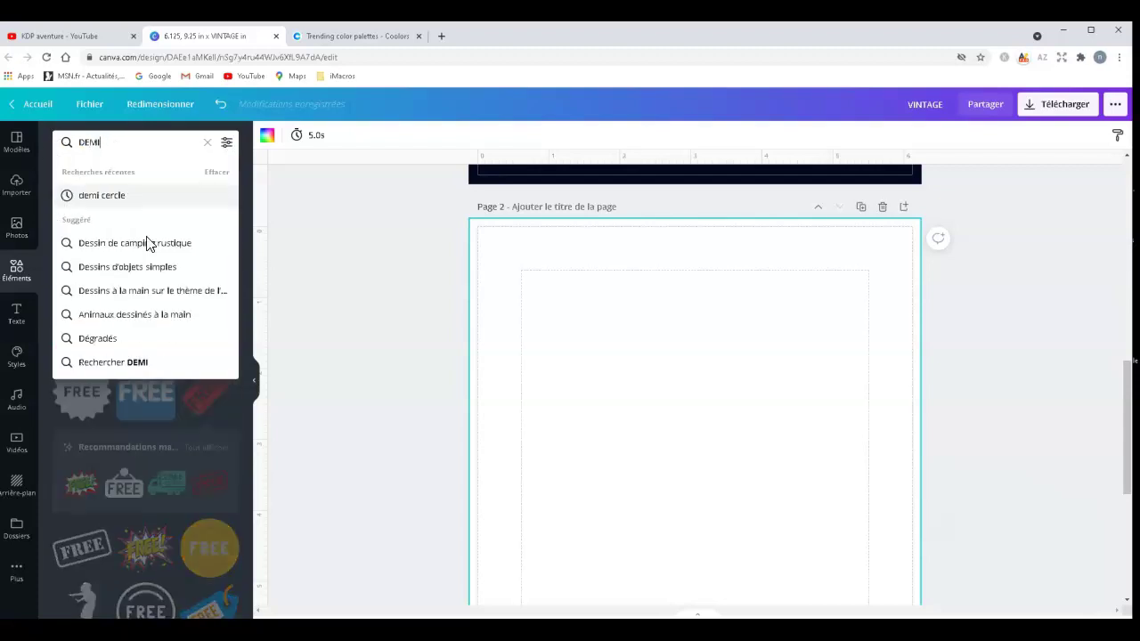
left_click(123, 197)
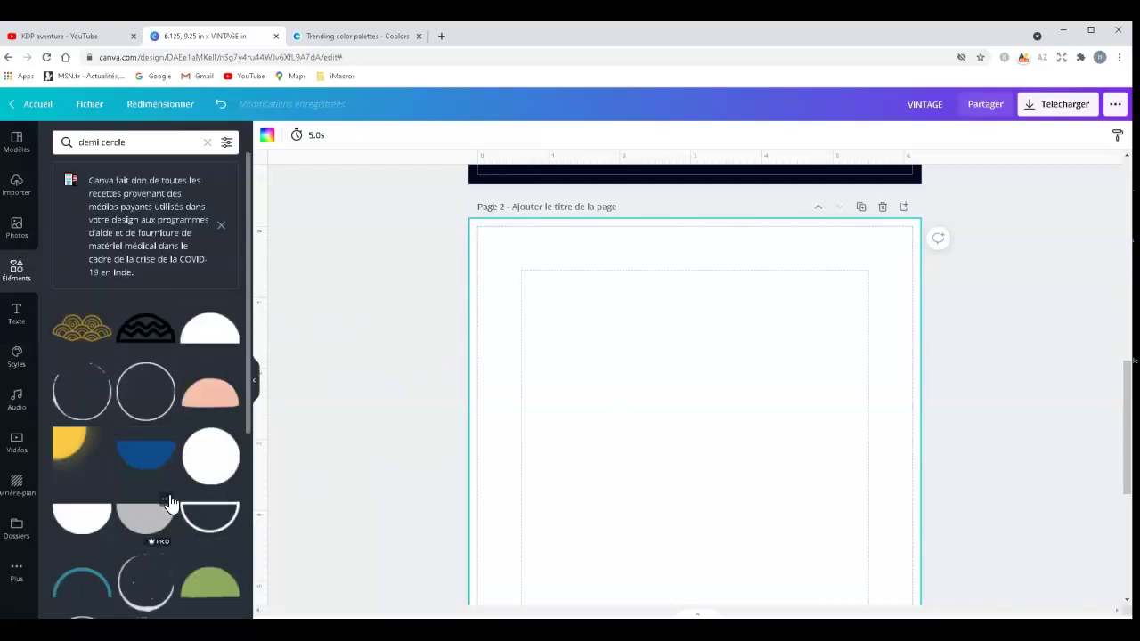
scroll(168, 499, "down", 3)
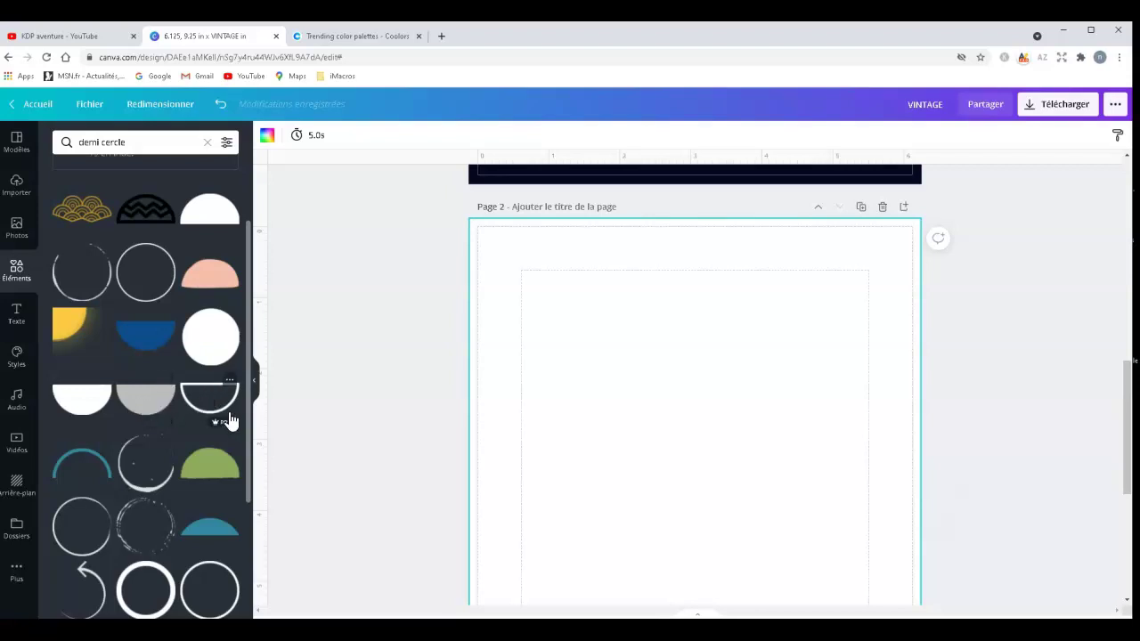
scroll(235, 428, "up", 2)
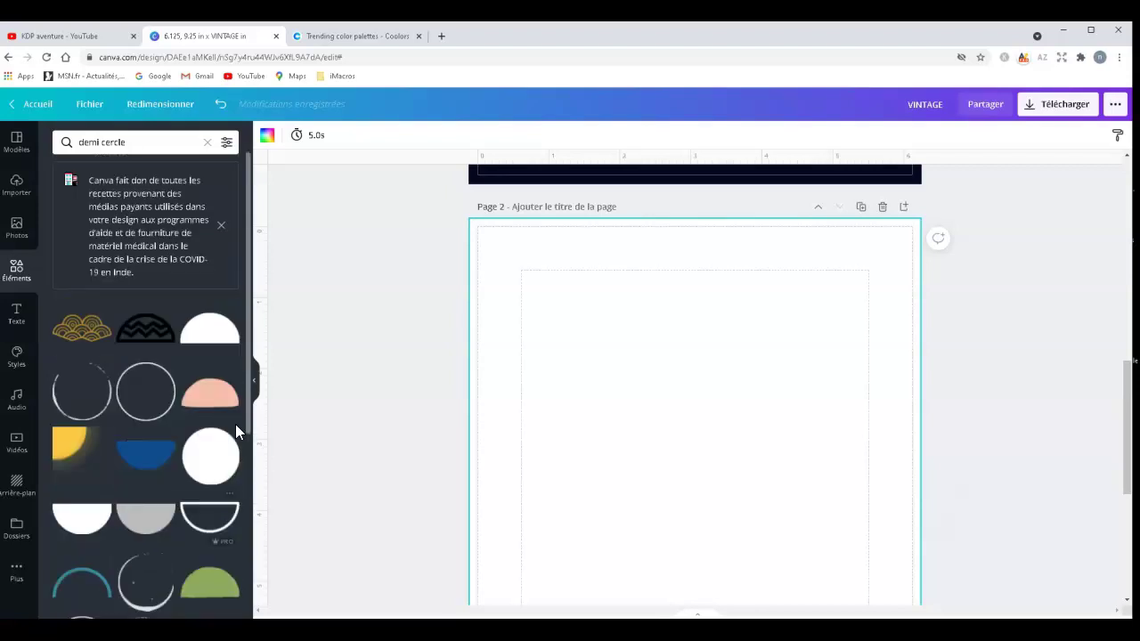
left_click(208, 343)
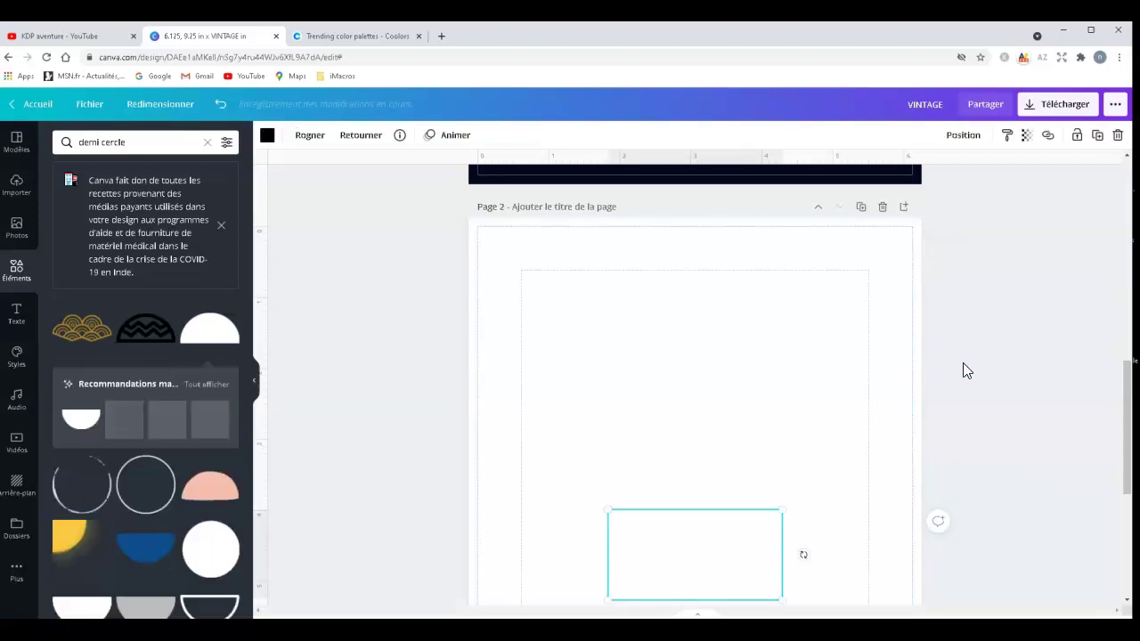
scroll(927, 374, "down", 1)
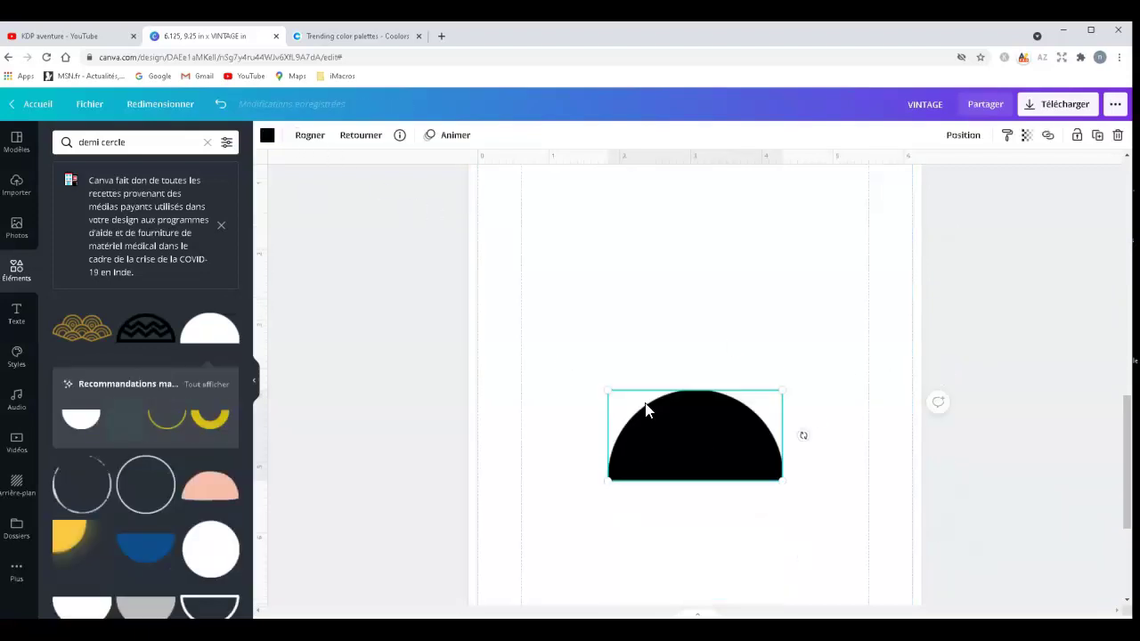
- Browse further half-circle elements and examine how the striped sunset on page 1 is composed
scroll(182, 476, "down", 3)
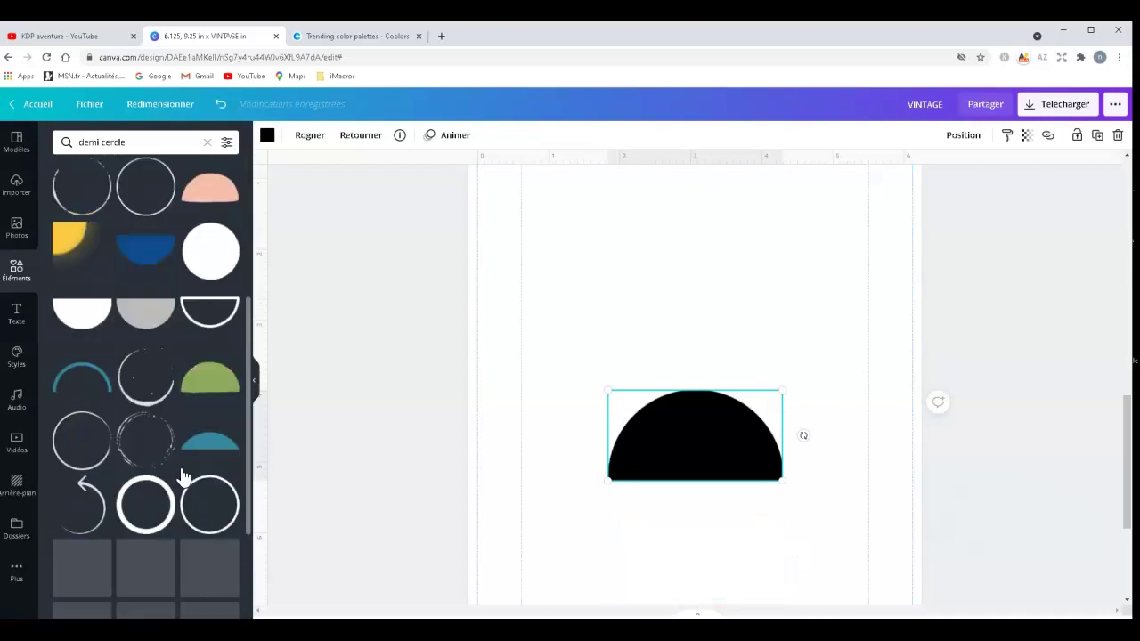
scroll(182, 476, "down", 2)
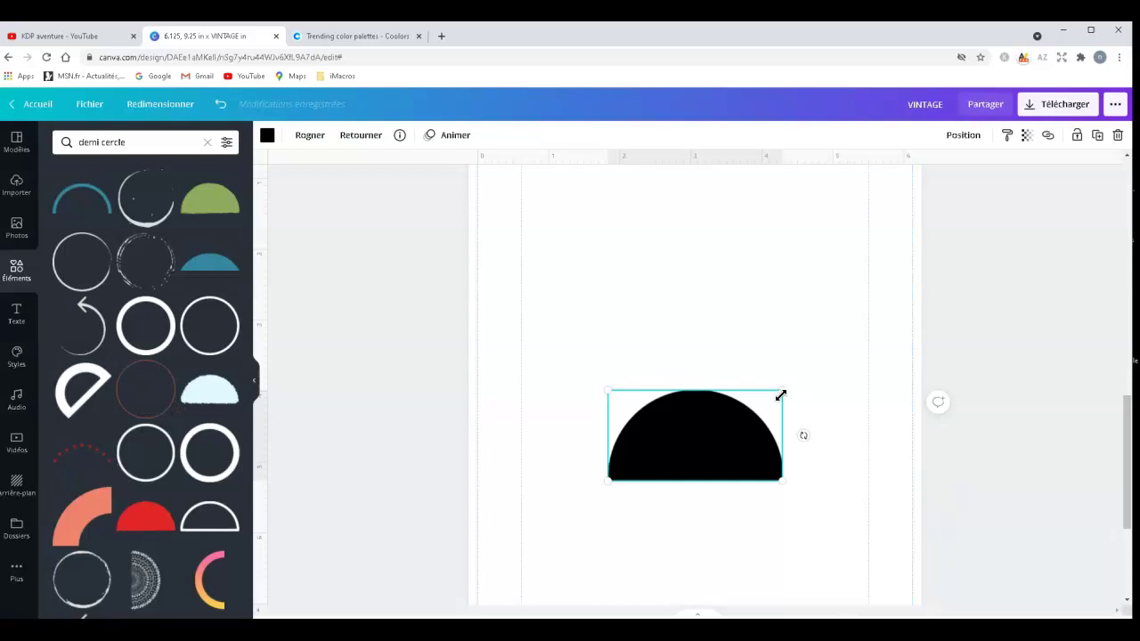
scroll(1048, 337, "up", 10)
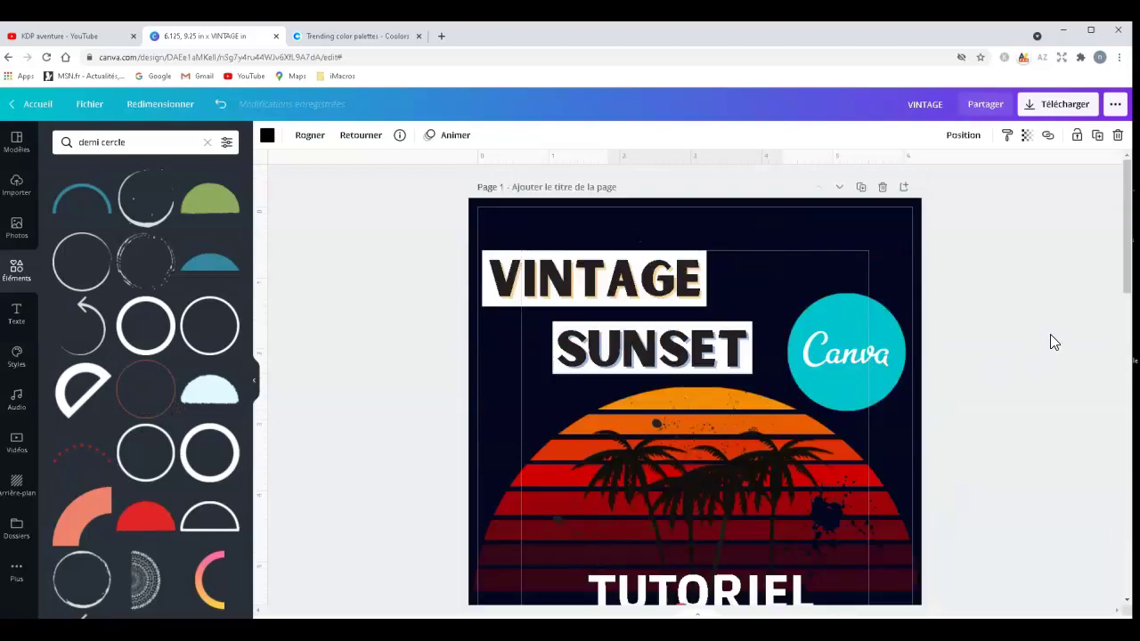
scroll(1050, 342, "down", 1)
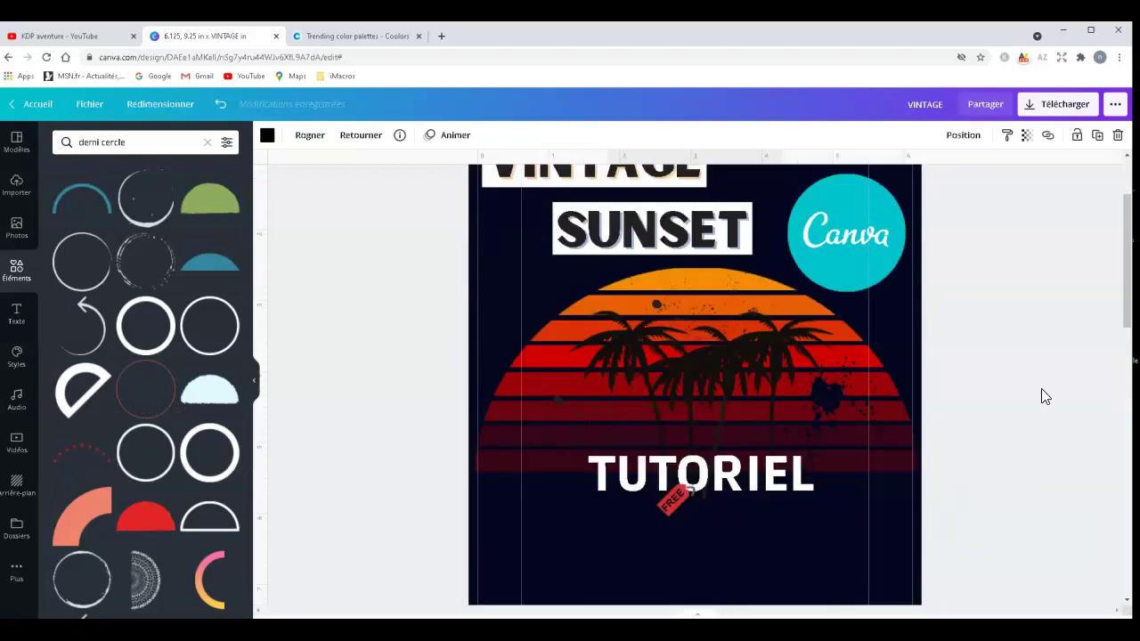
scroll(1029, 388, "down", 4)
scroll(1024, 384, "up", 3)
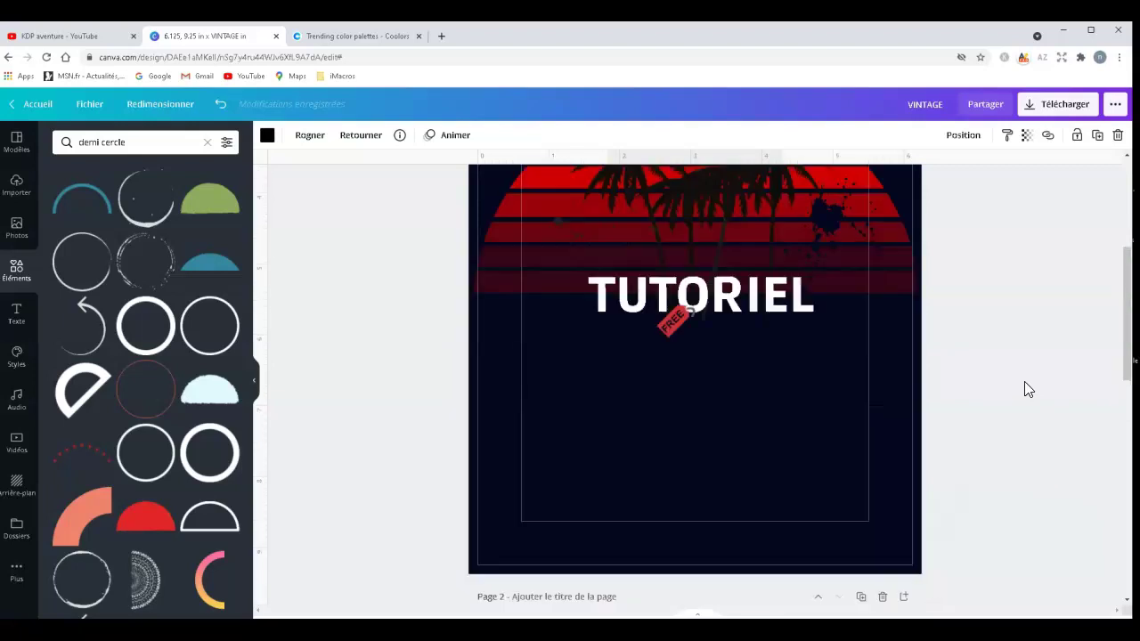
scroll(1024, 381, "up", 1)
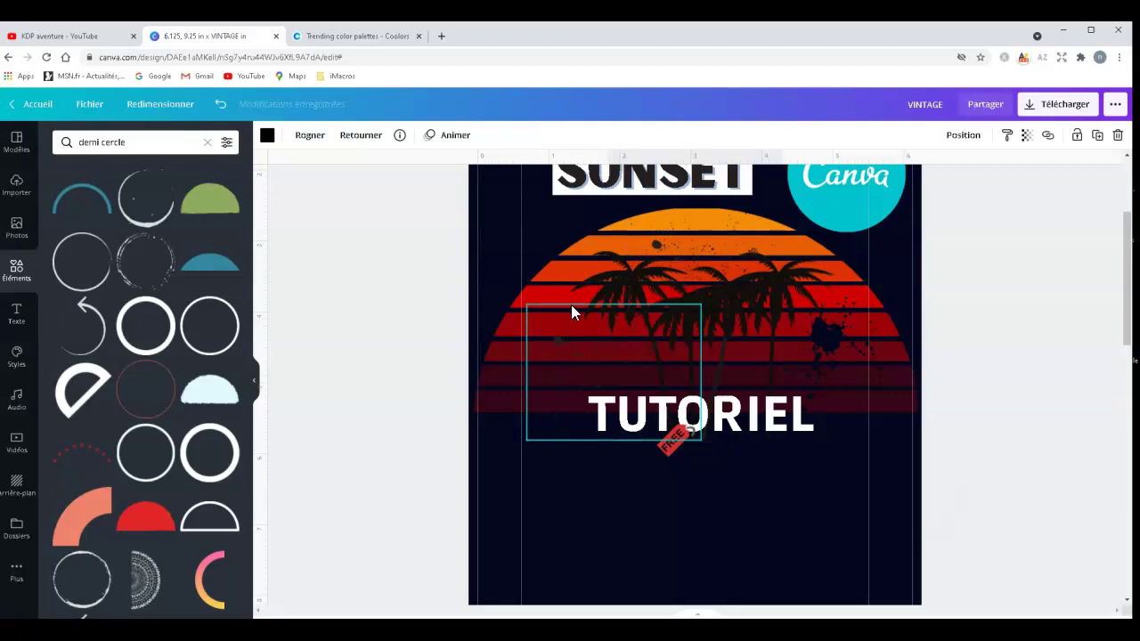
- Enlarge the half circle on page 2 to about 5.7 by 3 inches and centre it horizontally
scroll(1014, 345, "down", 3)
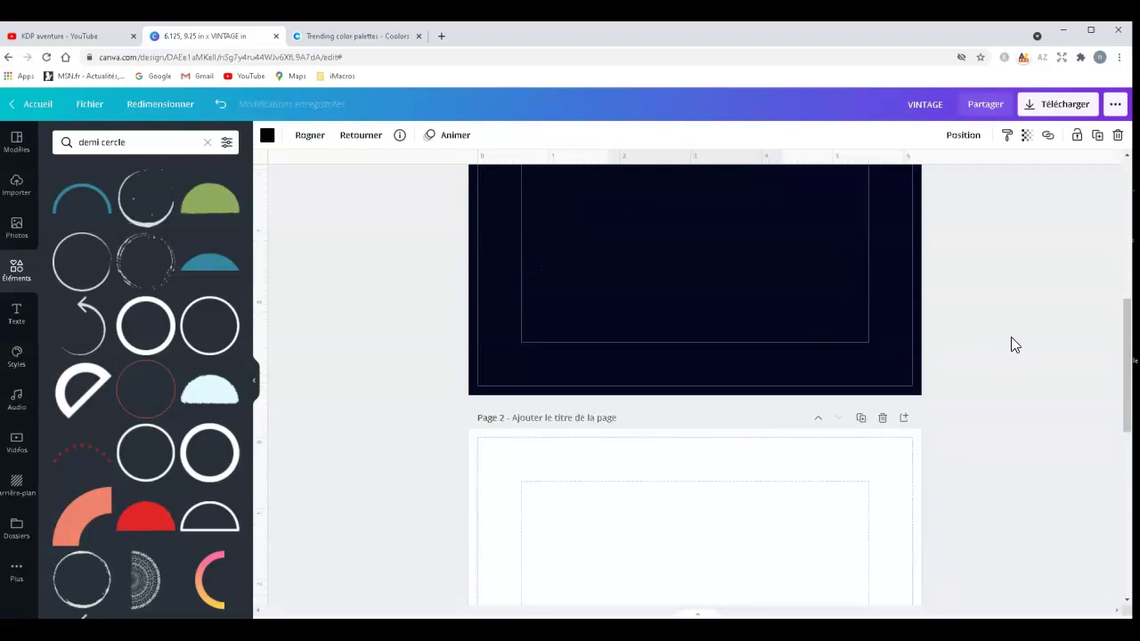
scroll(1011, 344, "down", 5)
left_click_drag(784, 364, 883, 252)
left_click_drag(612, 308, 506, 227)
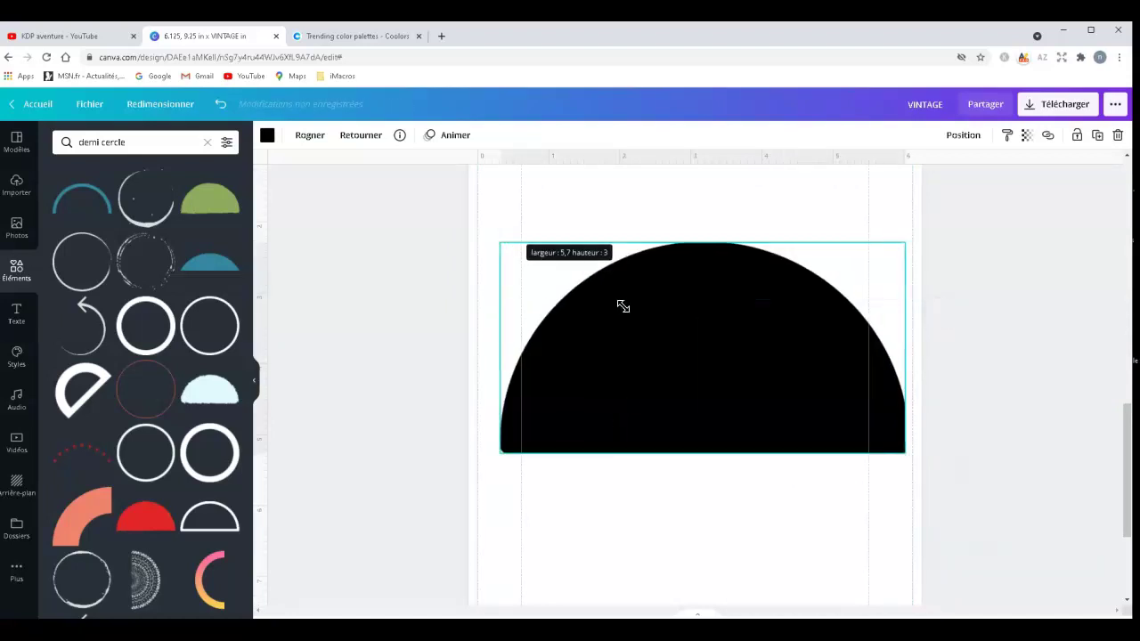
left_click_drag(750, 375, 749, 371)
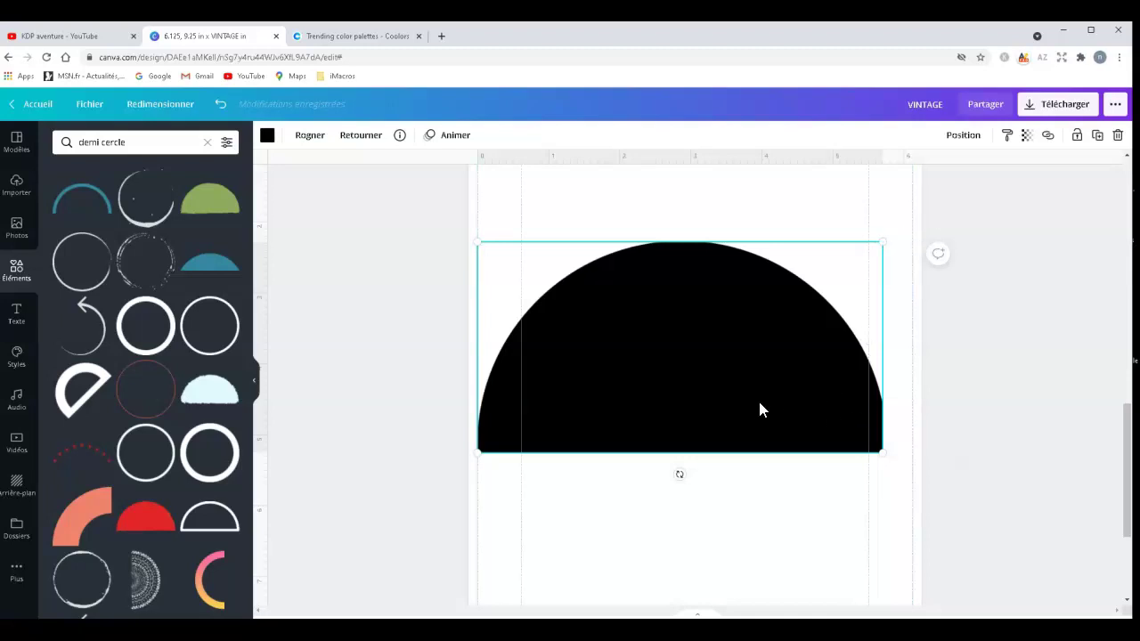
left_click_drag(776, 400, 776, 406)
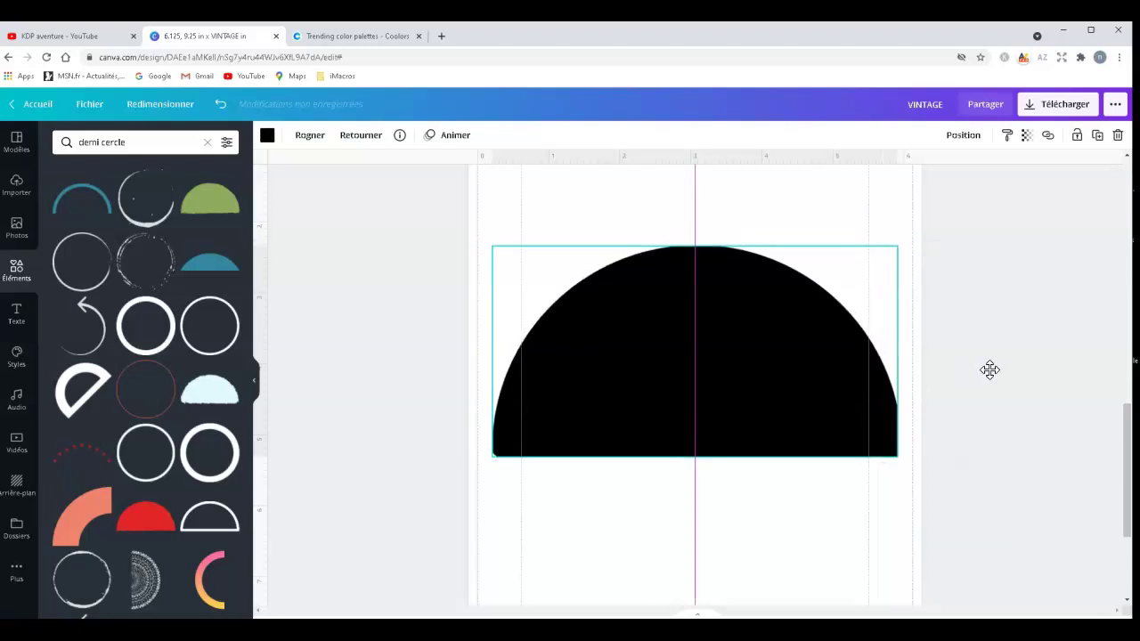
scroll(1004, 392, "up", 1)
scroll(1004, 391, "up", 2)
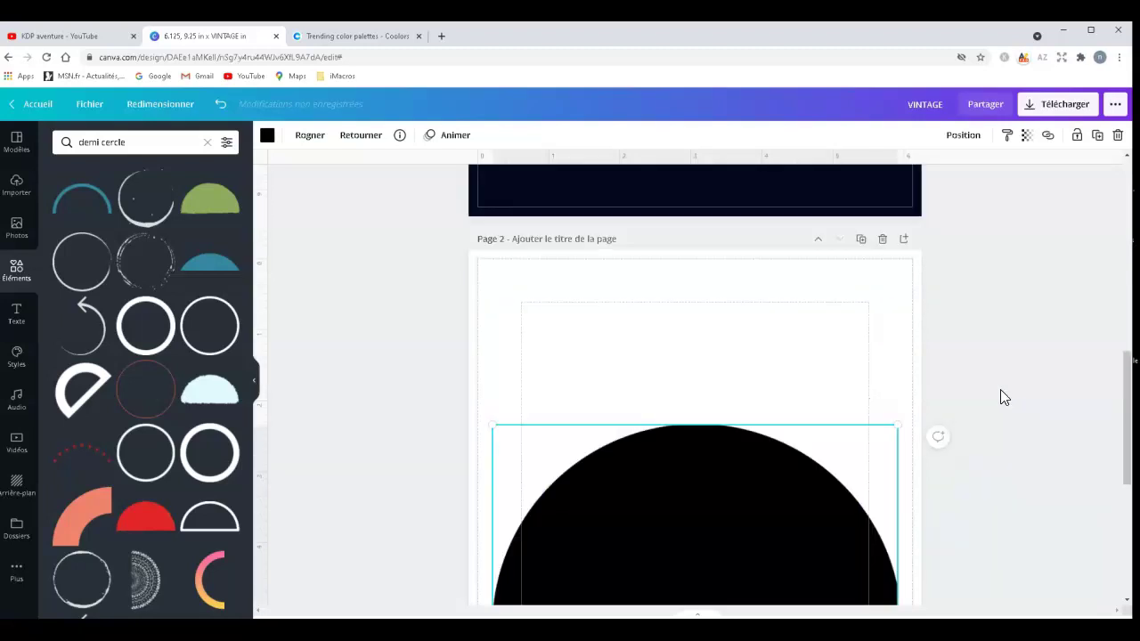
scroll(1000, 390, "down", 3)
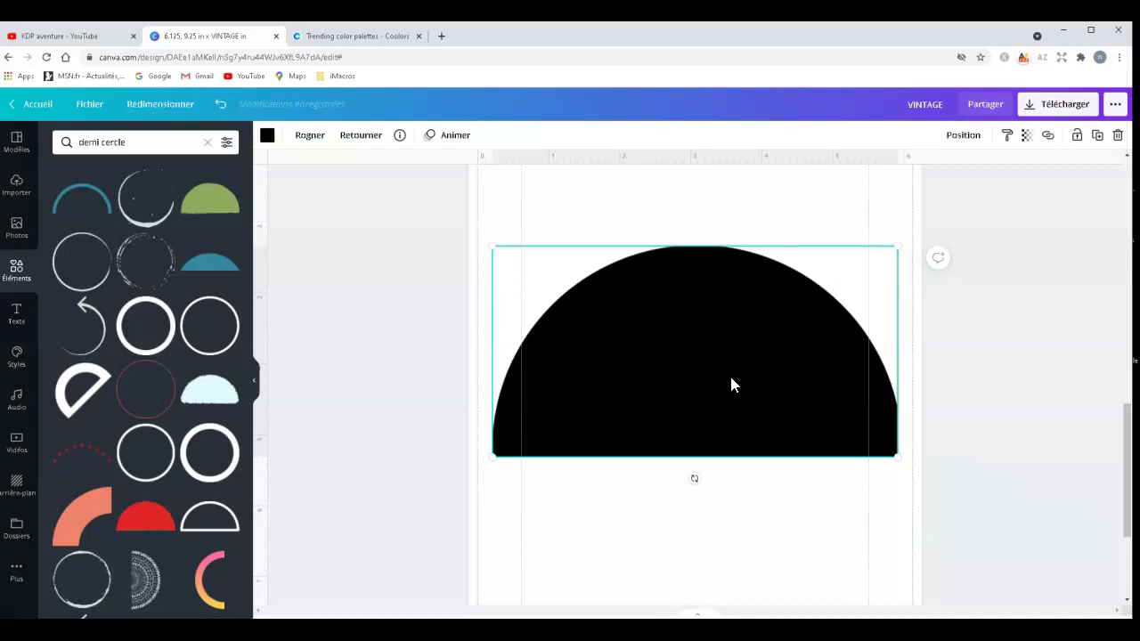
- Duplicate the black half circle on page 2 seven times
key("ctrl+d")
key("ctrl+d")
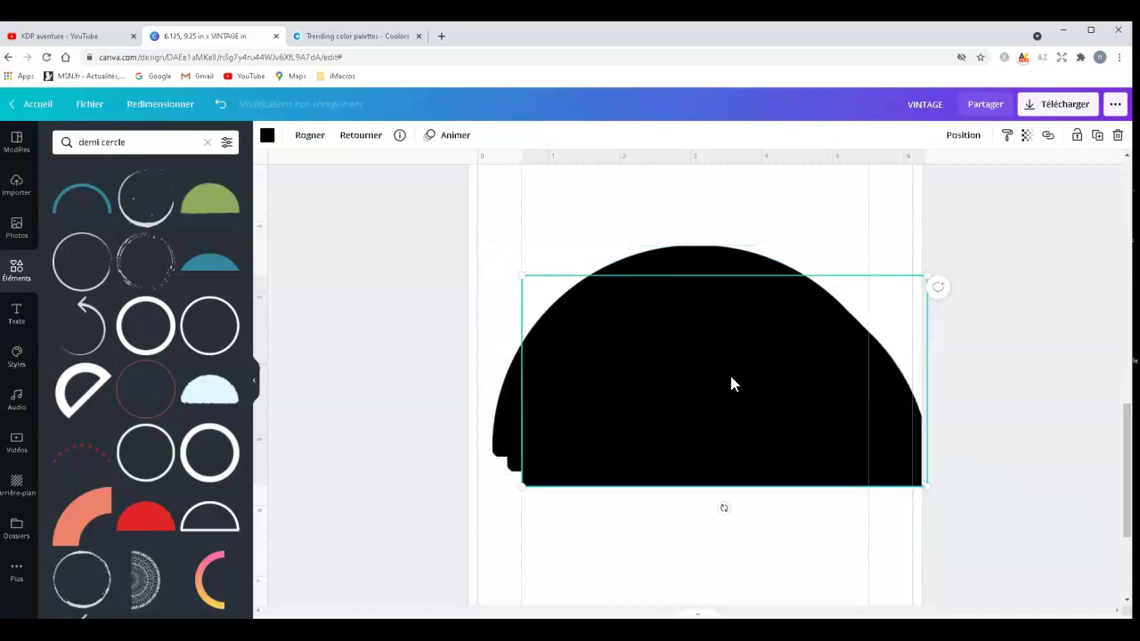
key("ctrl+d")
key("ctrl+d")
key("ctrl+d")
key("ctrl+d")
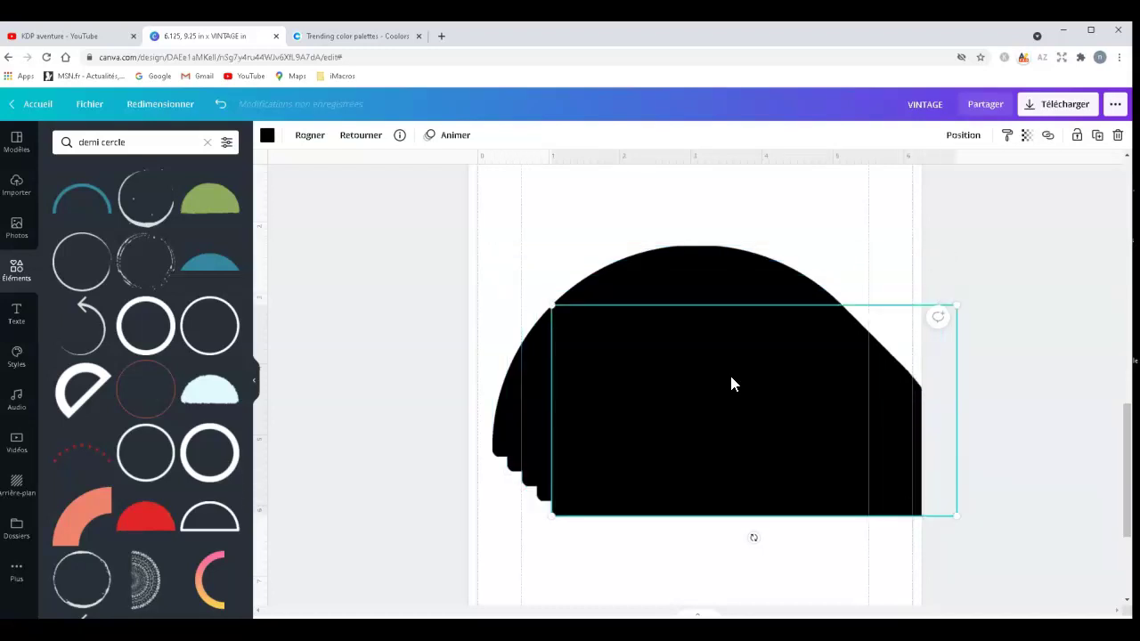
key("ctrl+d")
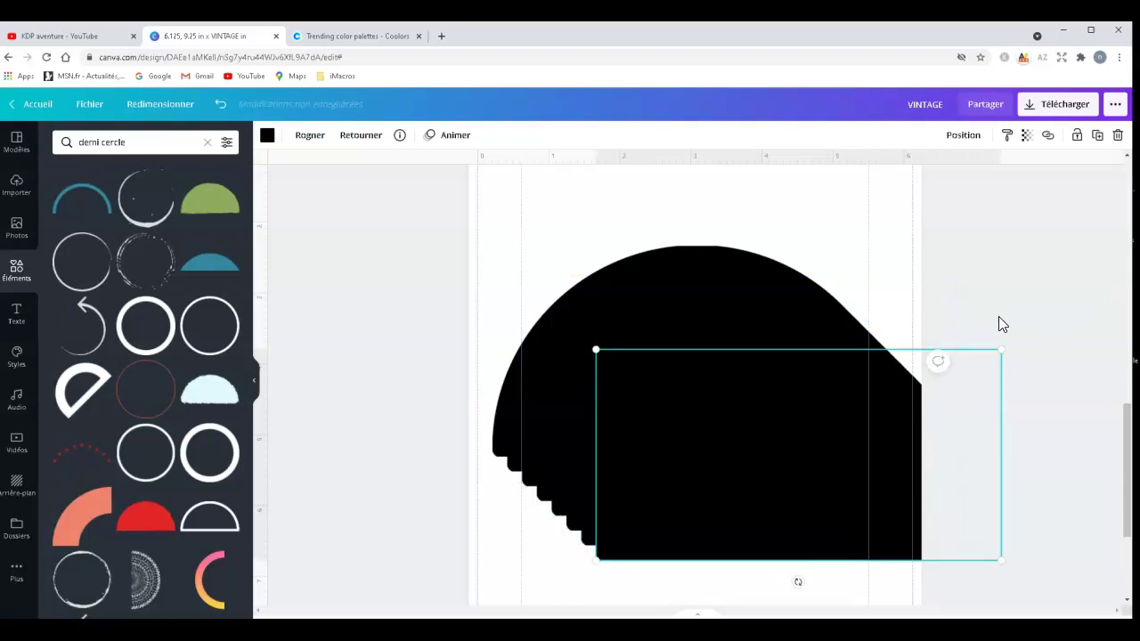
- Move the seven duplicate half circles one by one from the staggered stack down to the lower part of page 2
scroll(1005, 307, "down", 2)
left_click_drag(792, 248, 673, 524)
left_click_drag(660, 580, 668, 472)
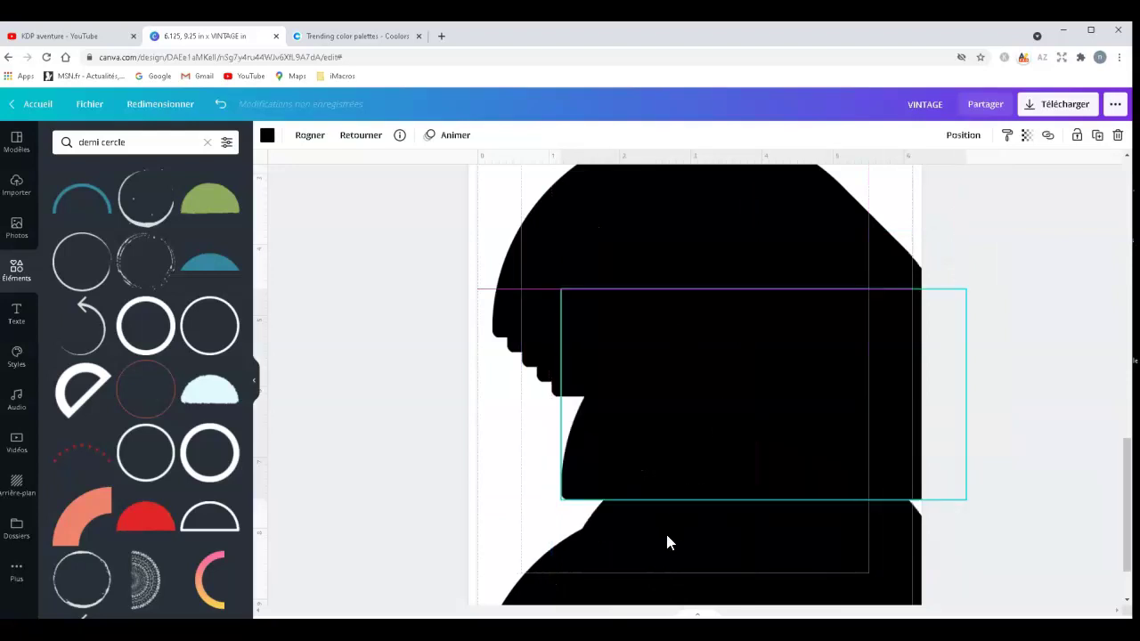
key("ctrl+z")
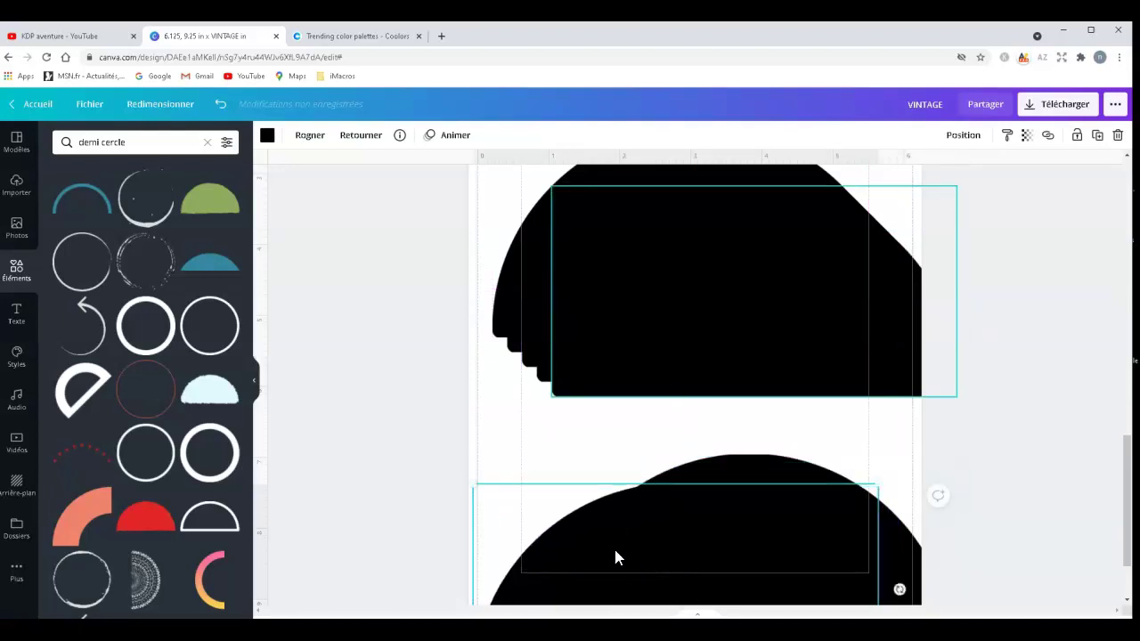
key("ctrl+z")
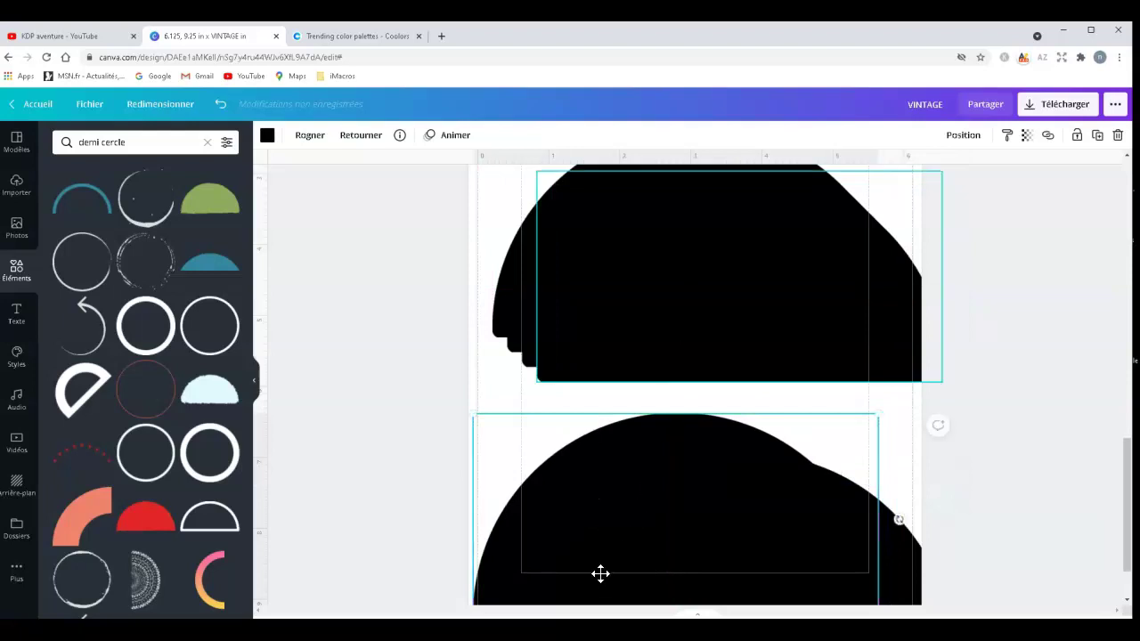
key("ctrl+z")
key("ctrl+z")
key("ctrl+z")
key("ctrl+z")
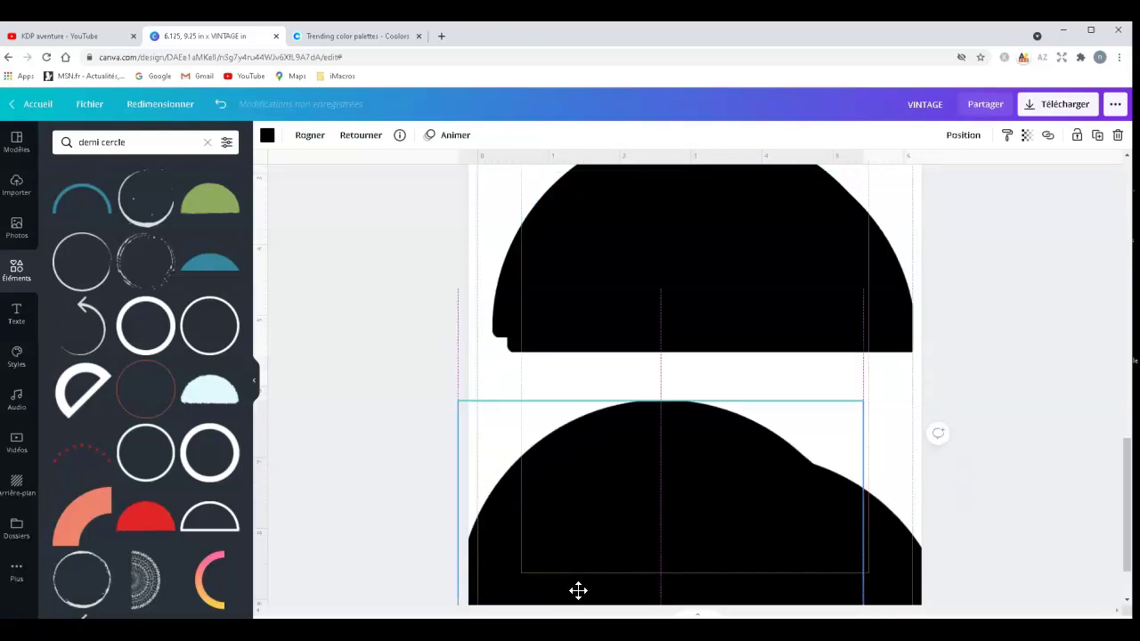
key("ctrl+z")
key("ctrl+z")
key("ctrl+z")
key("ctrl+z")
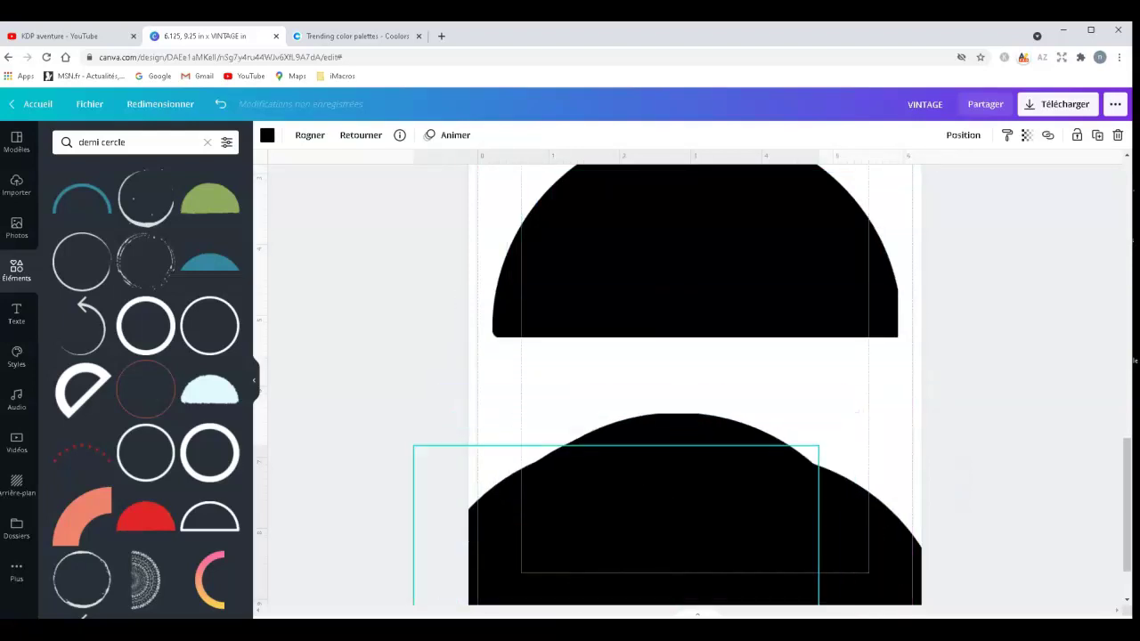
- Position the remaining black half circle just above the pile of duplicates and centre it horizontally on the page
key("ctrl+z")
key("ctrl+z")
key("ctrl+z")
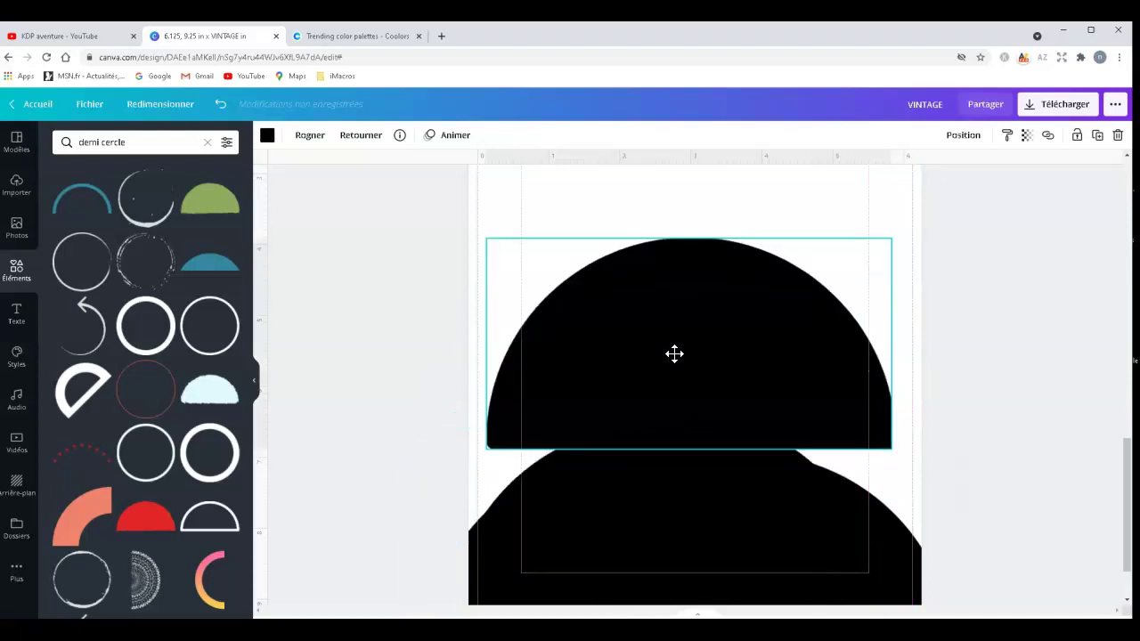
scroll(986, 373, "up", 2)
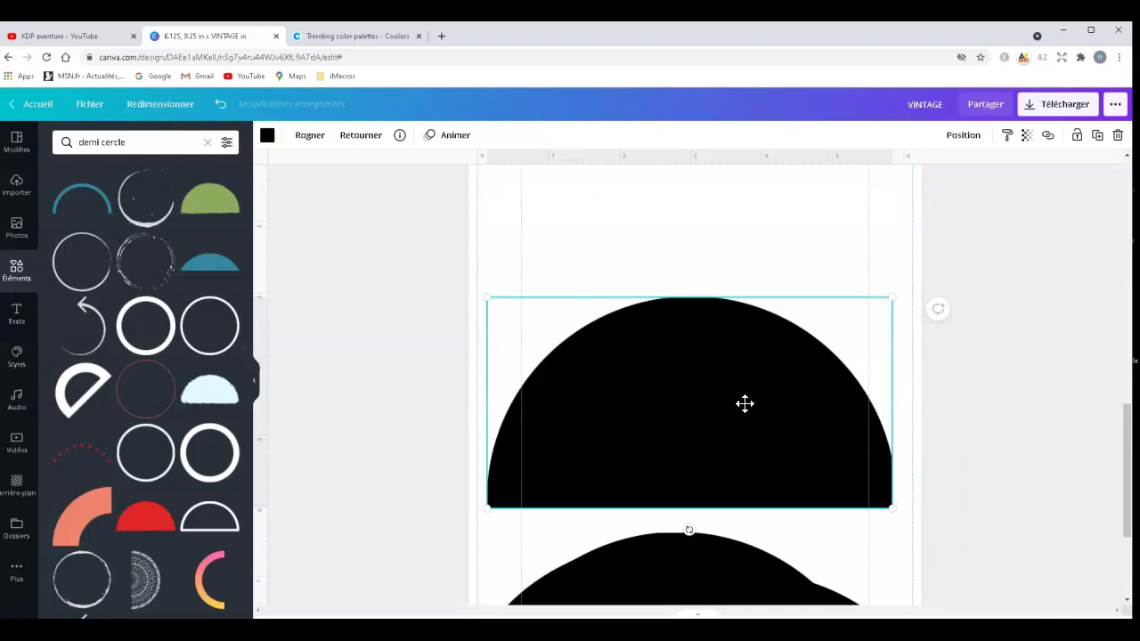
left_click_drag(743, 402, 746, 400)
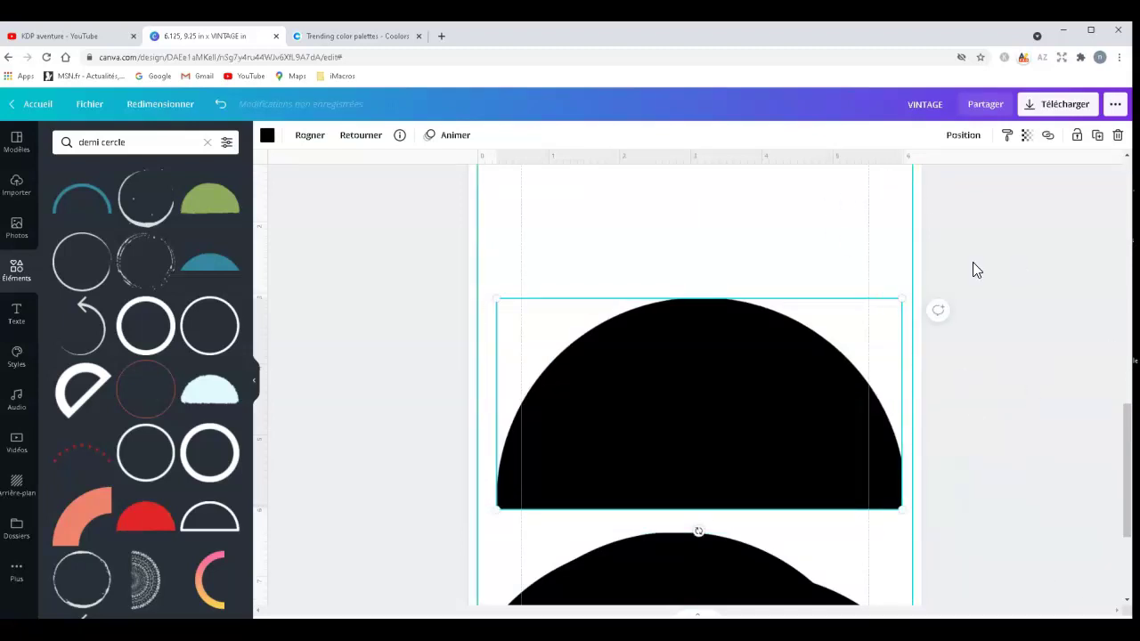
- Try cropping the centred half circle down to a thin strip along its base, and undo that crop
left_click(312, 139)
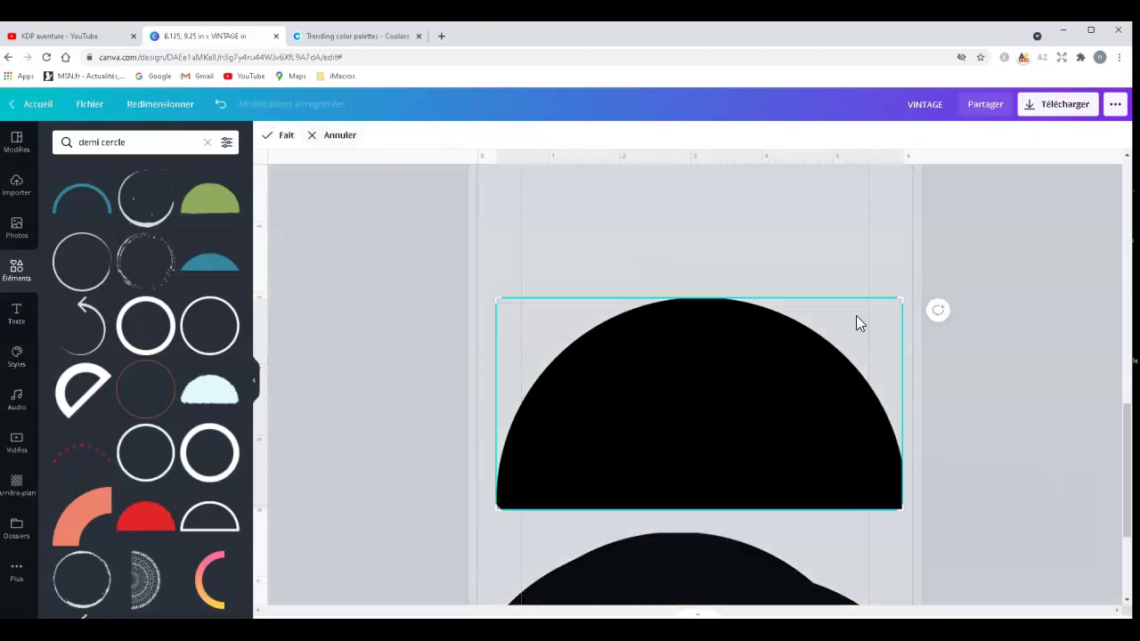
left_click_drag(902, 298, 932, 486)
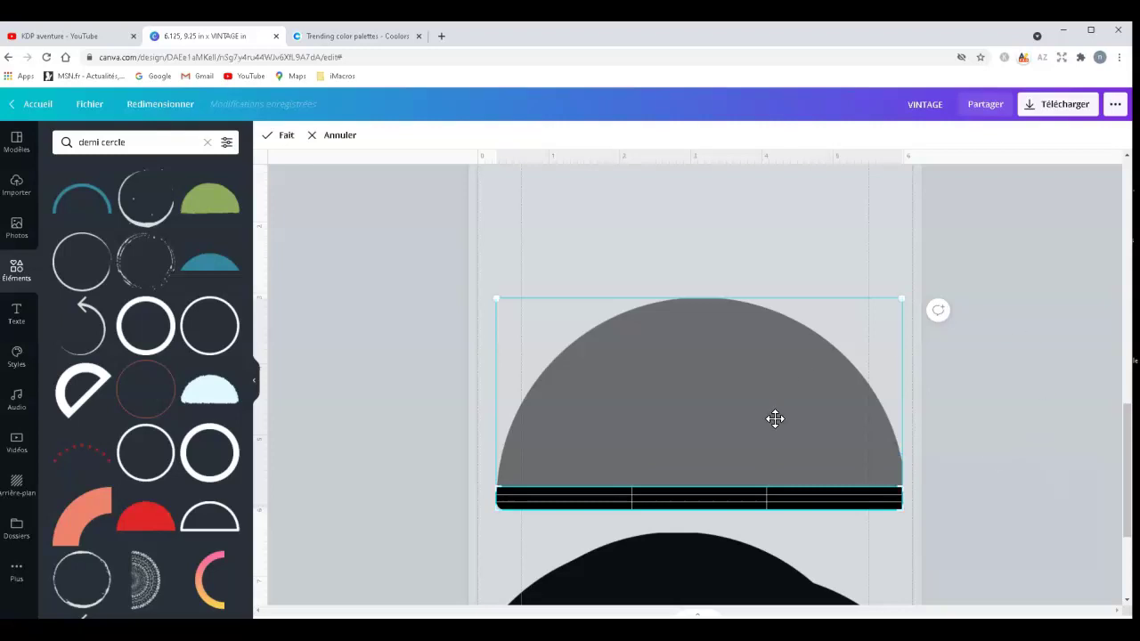
left_click(286, 138)
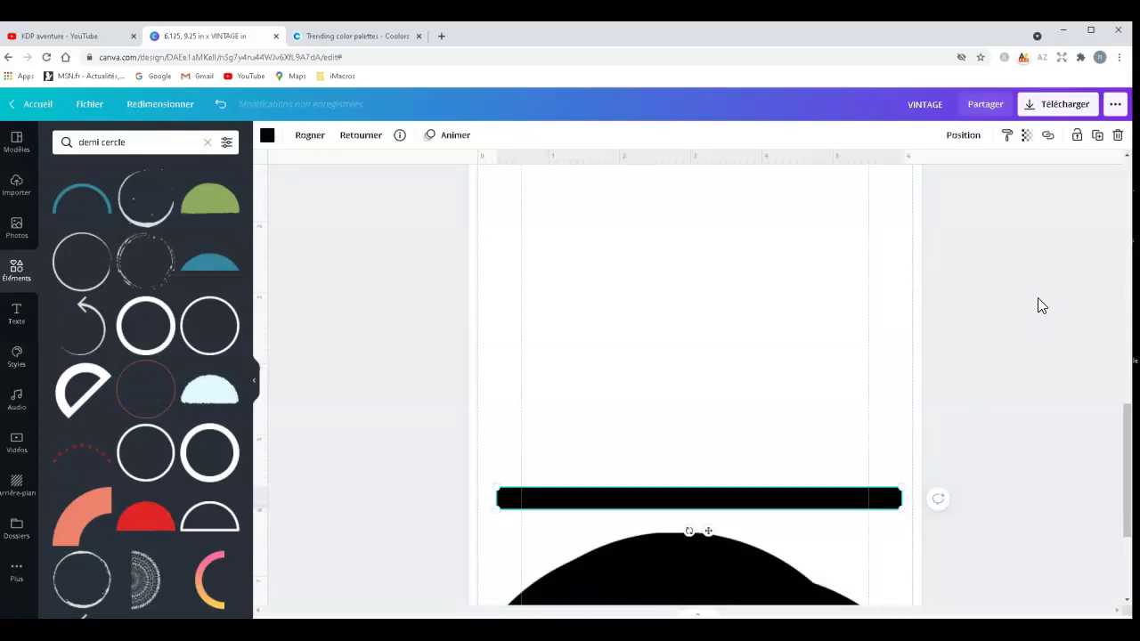
scroll(1020, 278, "down", 1)
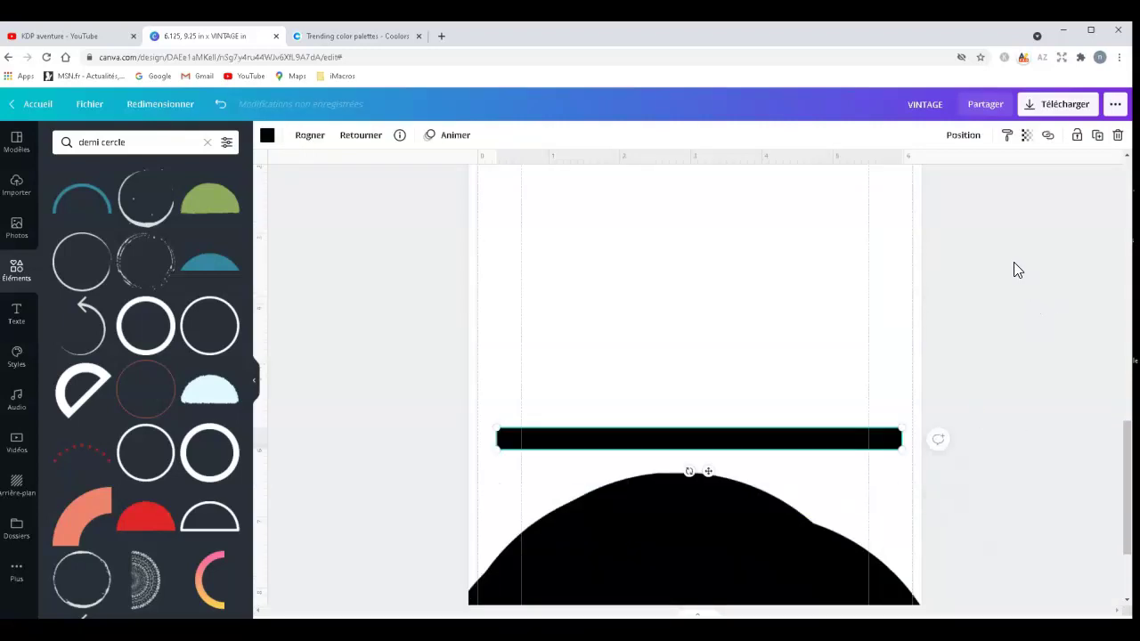
scroll(955, 338, "down", 1)
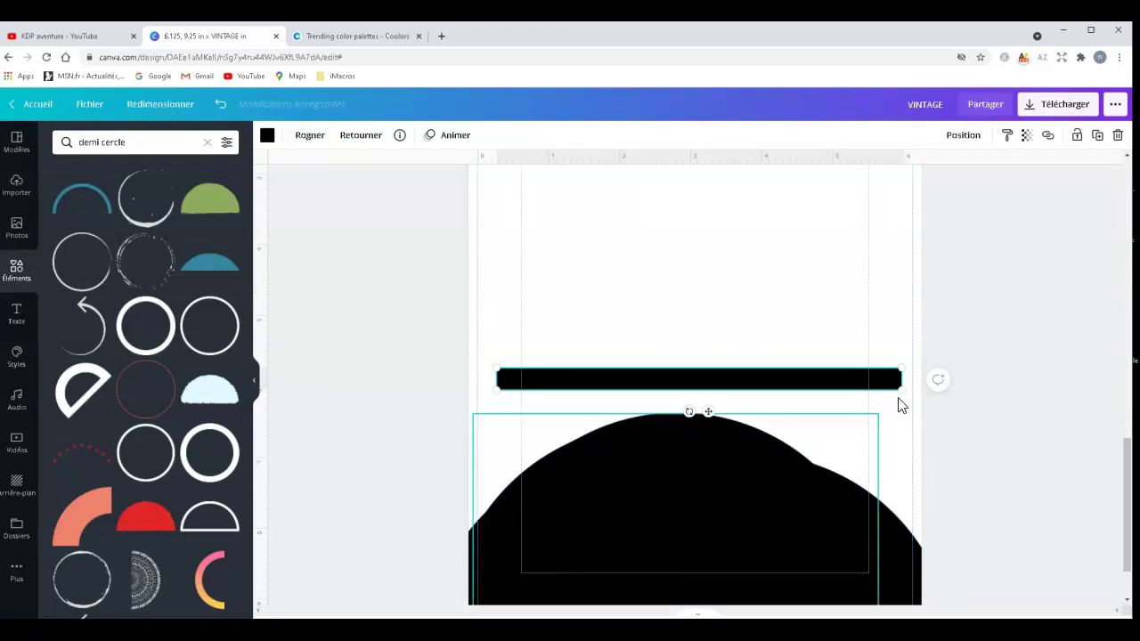
left_click(221, 106)
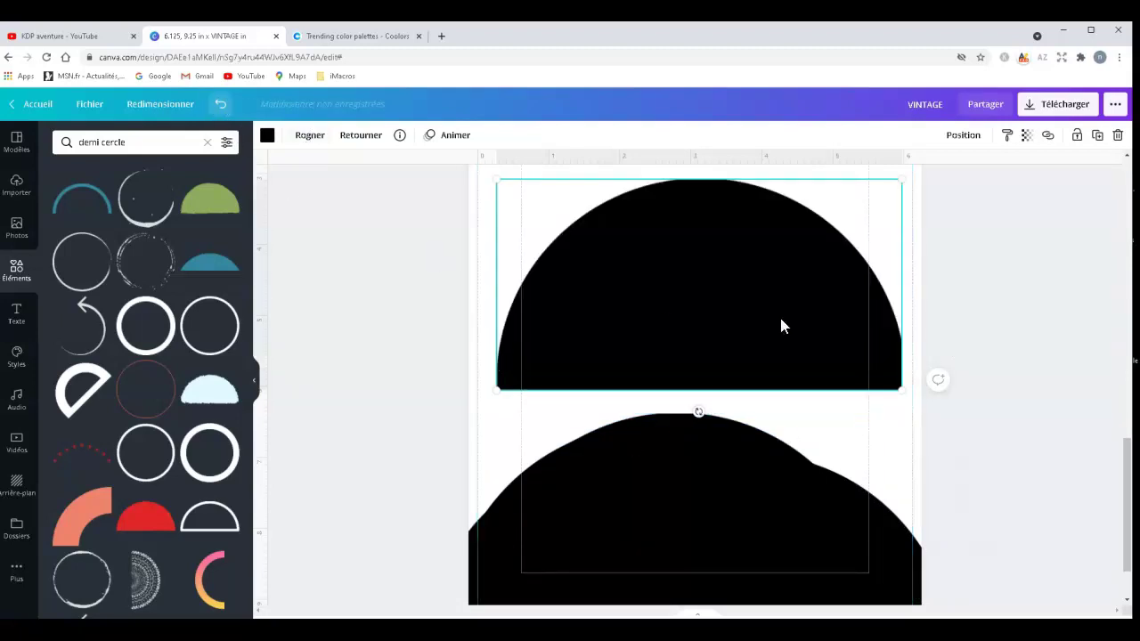
- Crop the centred half circle from the top to a base strip about 0.35 inches high
left_click(309, 139)
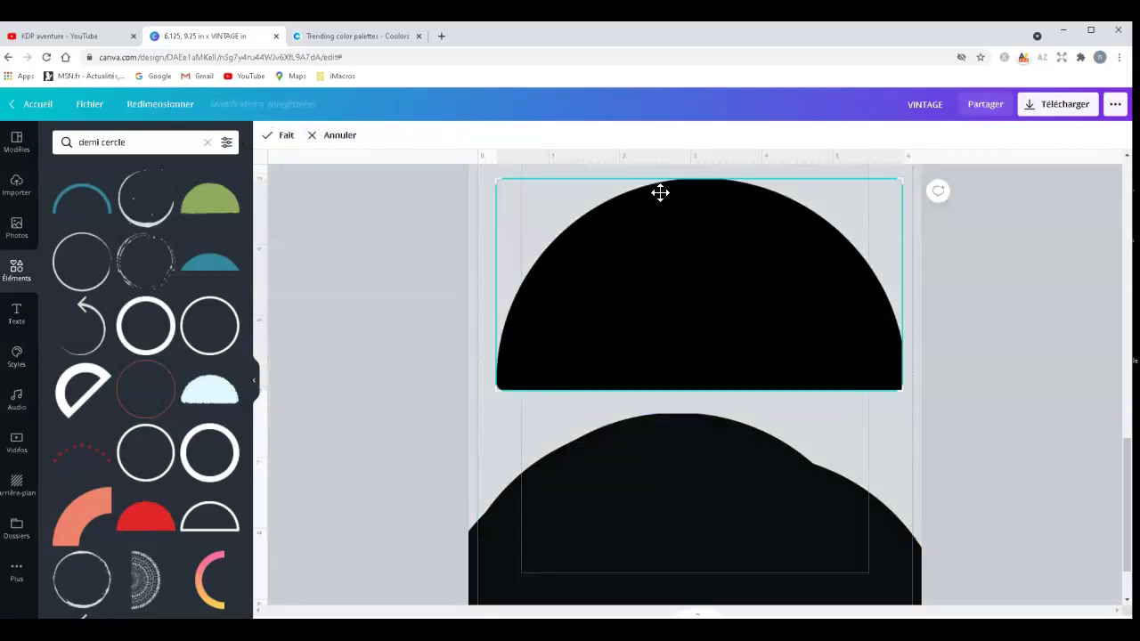
left_click_drag(901, 178, 915, 364)
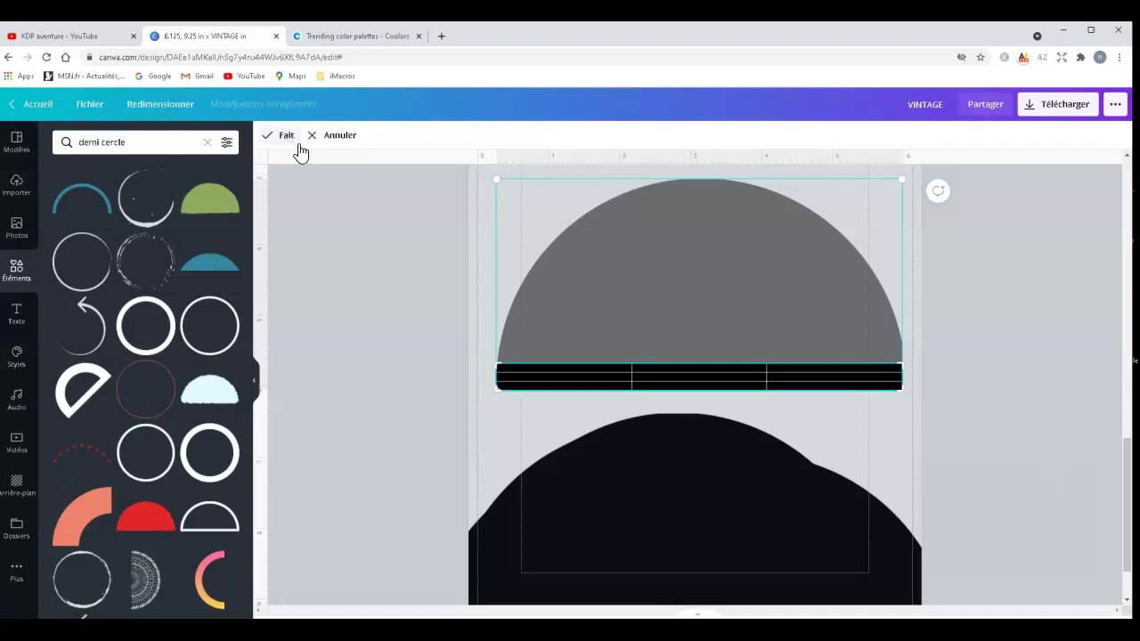
left_click_drag(902, 366, 901, 363)
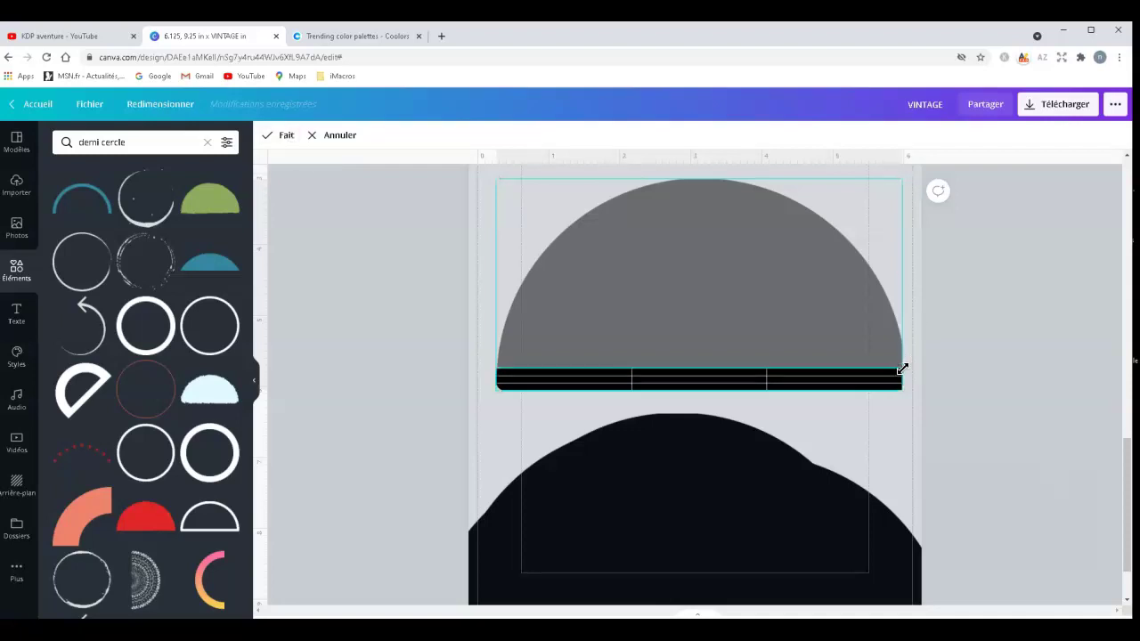
left_click(289, 143)
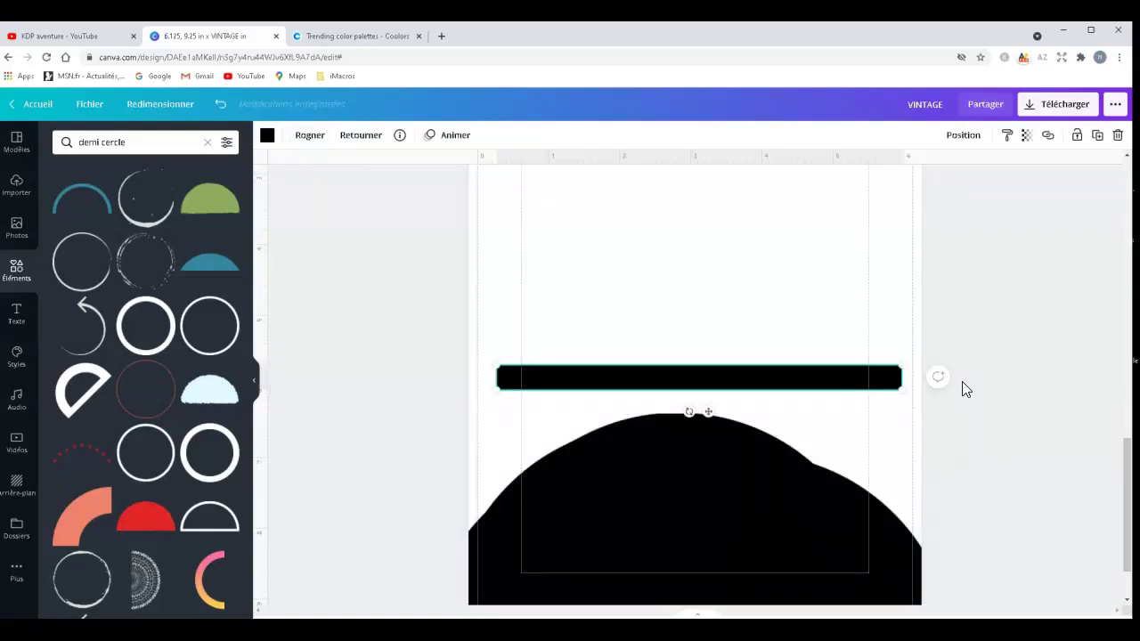
left_click(1052, 364)
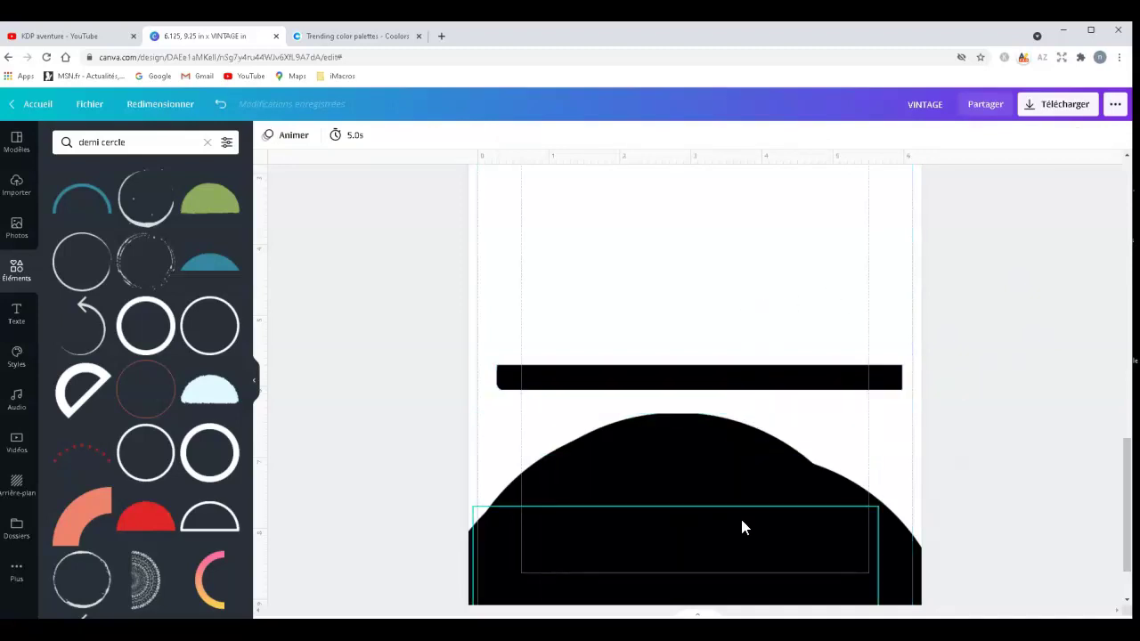
- Align another half circle over the base strip and crop it to an equally high second strip, leaving a thin gap above the first
left_click_drag(766, 328, 765, 212)
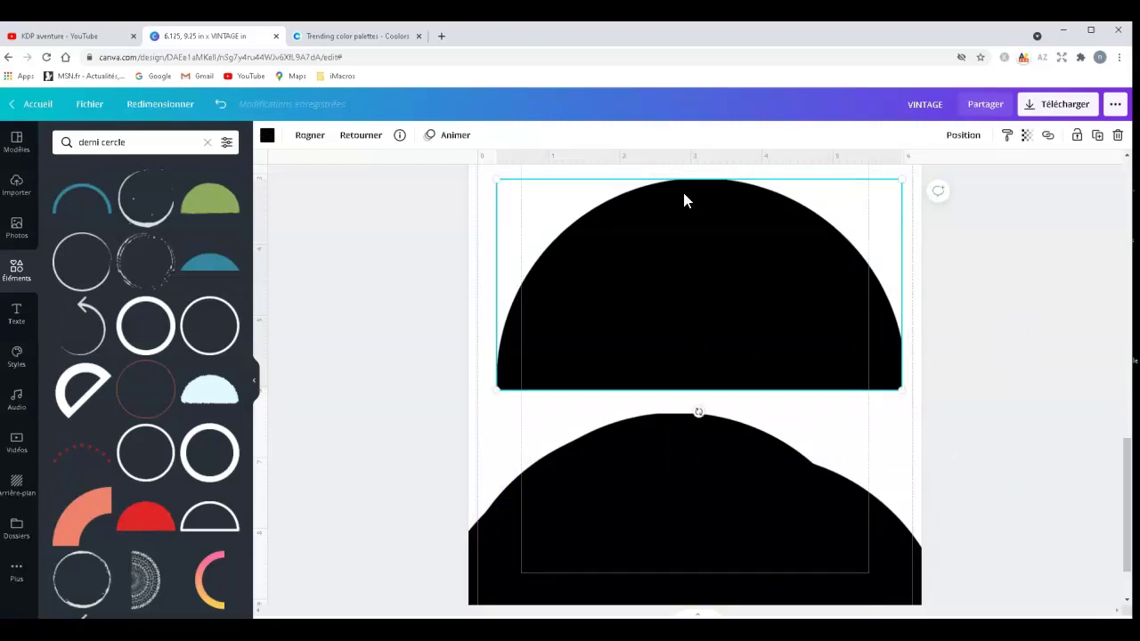
left_click(310, 137)
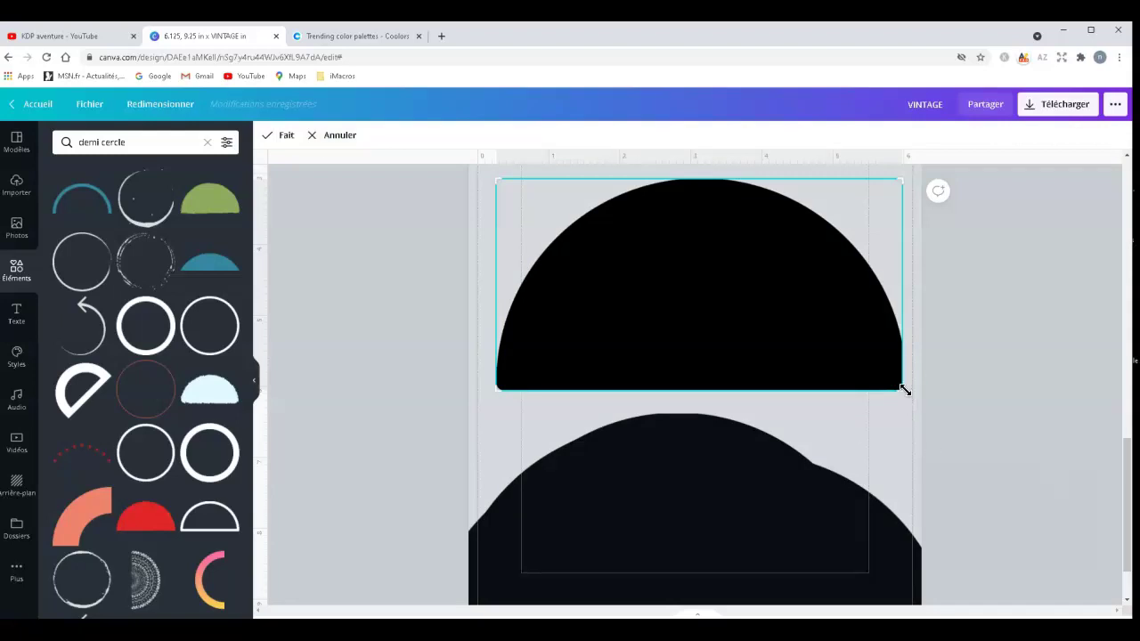
left_click_drag(904, 390, 908, 361)
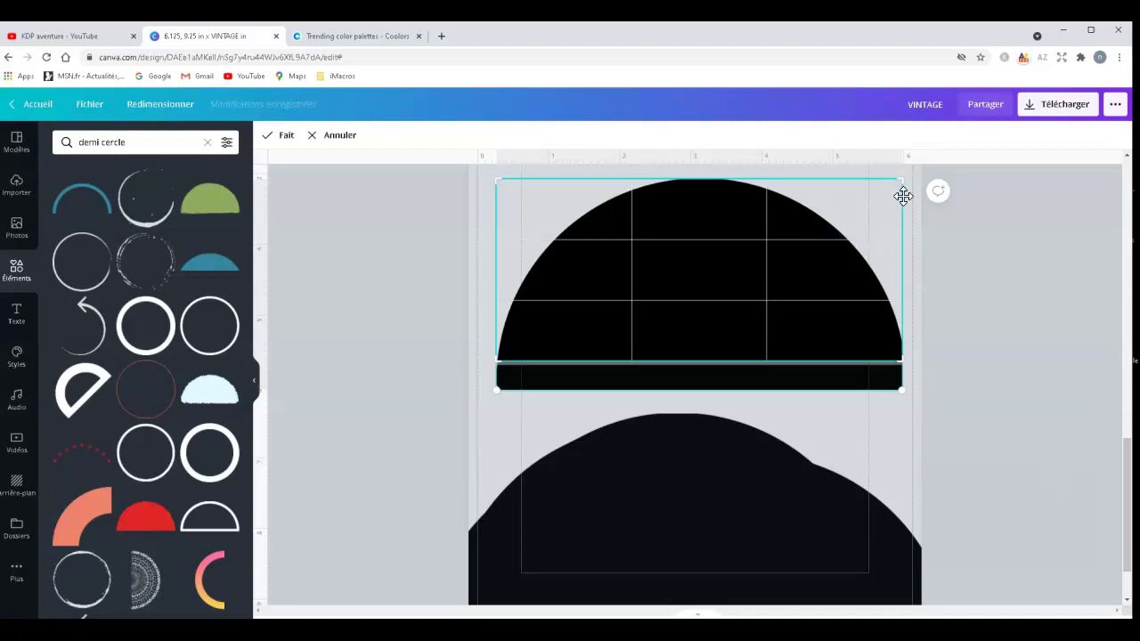
left_click_drag(903, 180, 930, 338)
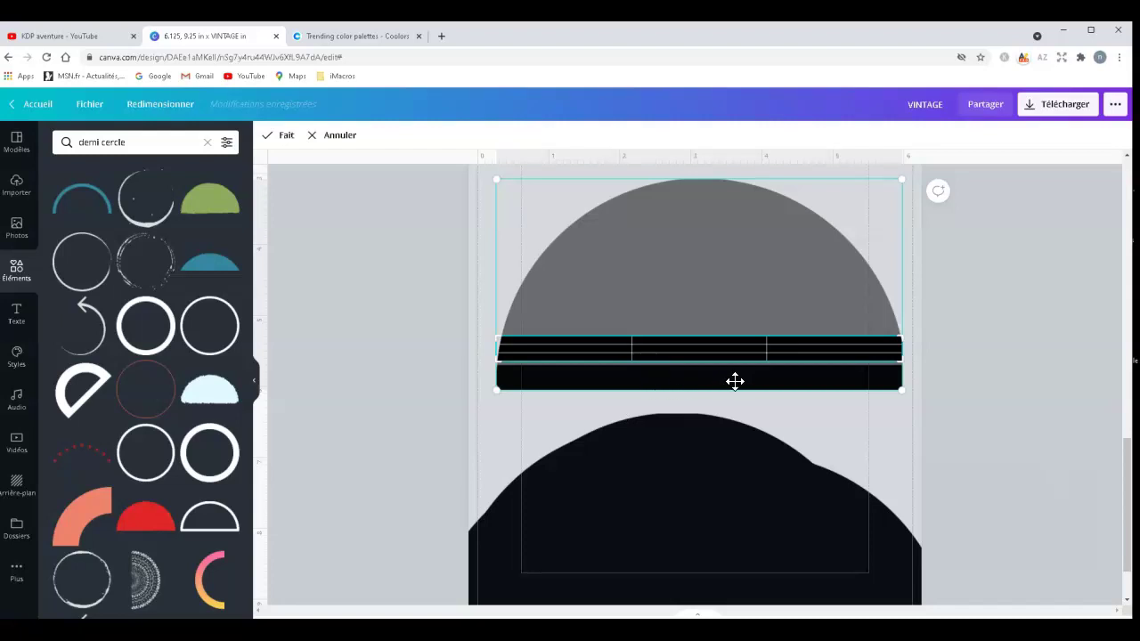
left_click(286, 138)
- Align a third half circle with the strips and crop it to a similar strip a thin gap above the second one
left_click_drag(758, 541, 709, 264)
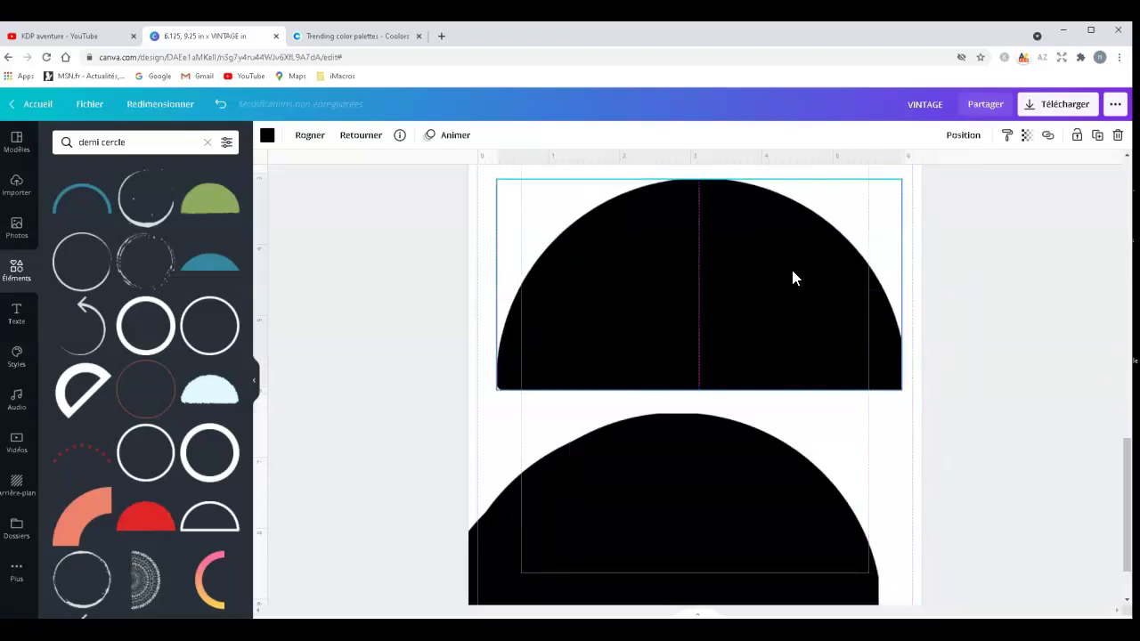
left_click(314, 140)
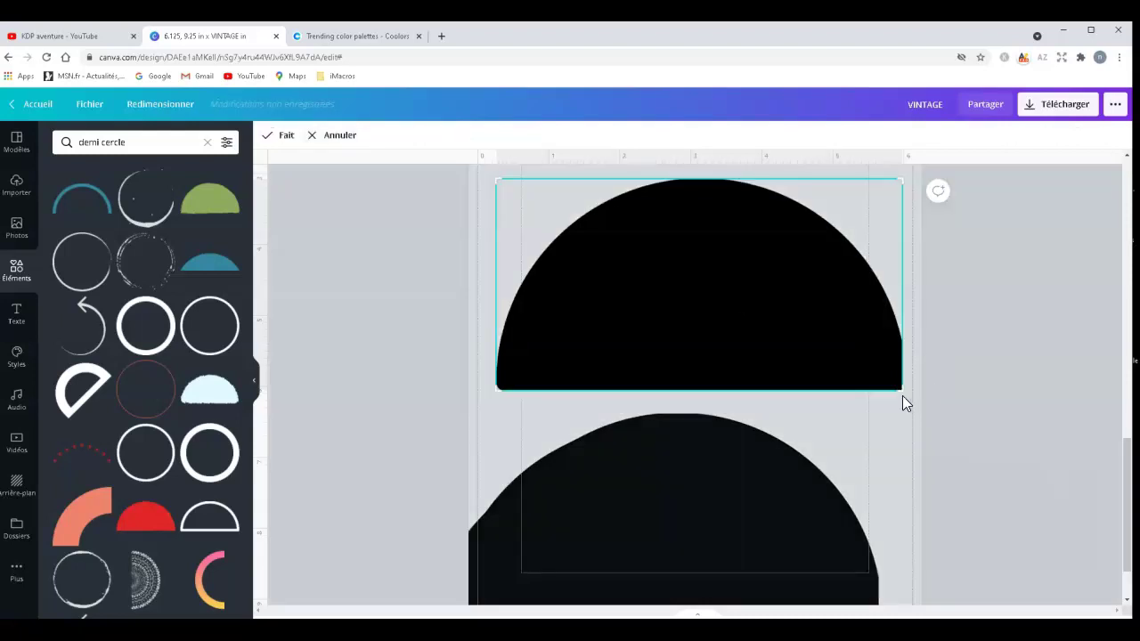
left_click_drag(898, 383, 914, 332)
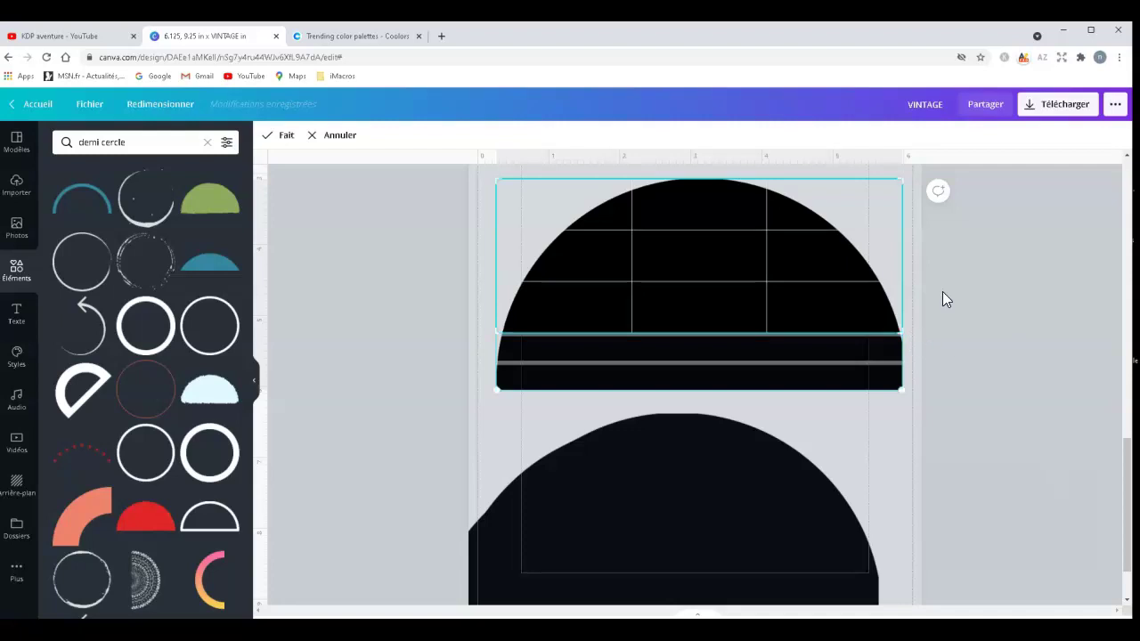
left_click_drag(901, 182, 930, 311)
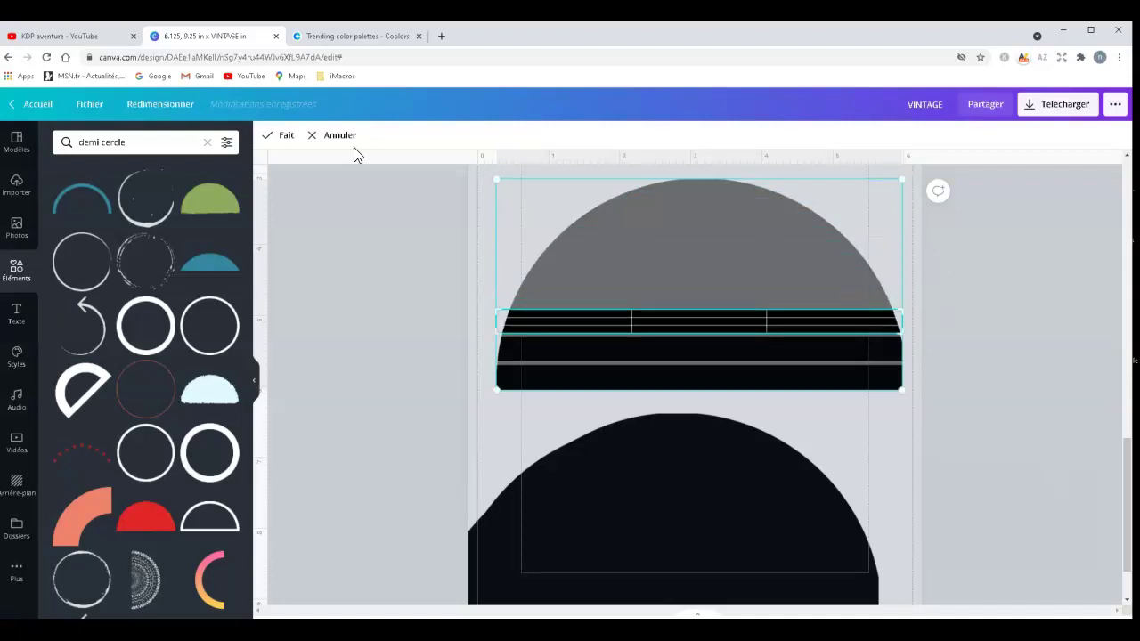
left_click(287, 138)
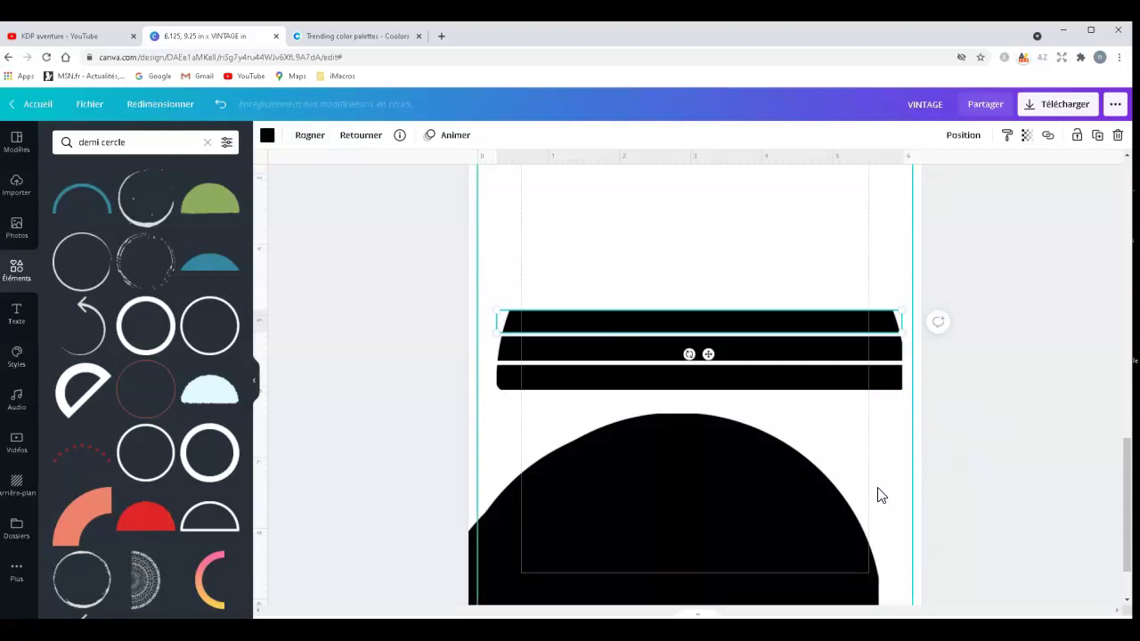
- Place a fourth half circle in line with the strips and crop it to a matching strip just above the third
left_click_drag(787, 531, 808, 222)
left_click_drag(887, 350, 887, 350)
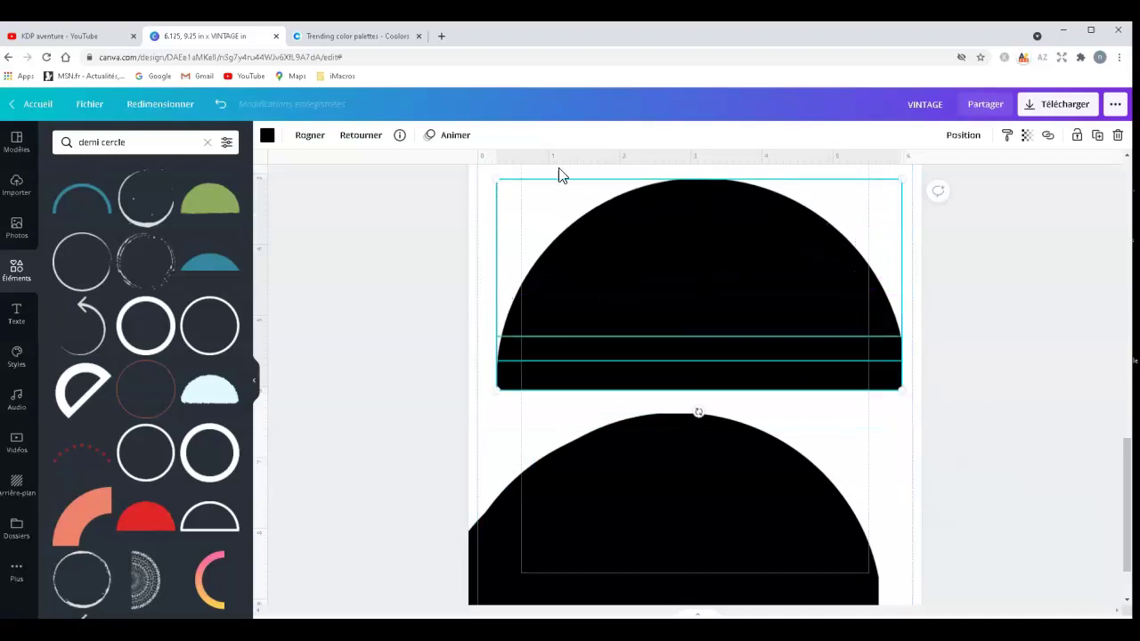
left_click(321, 138)
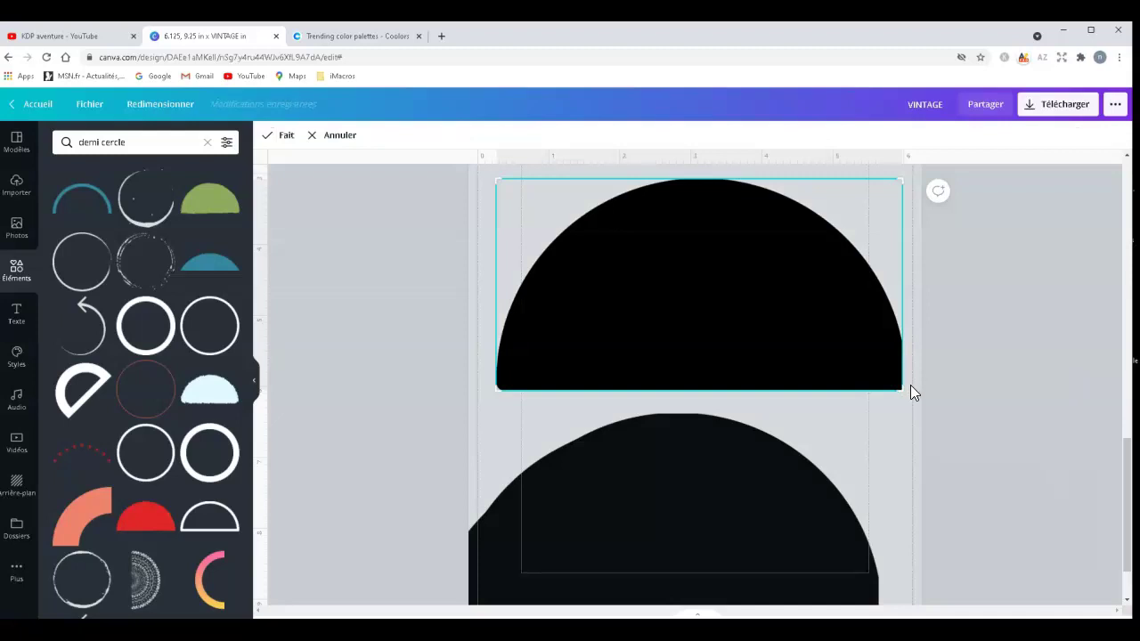
left_click_drag(900, 387, 934, 306)
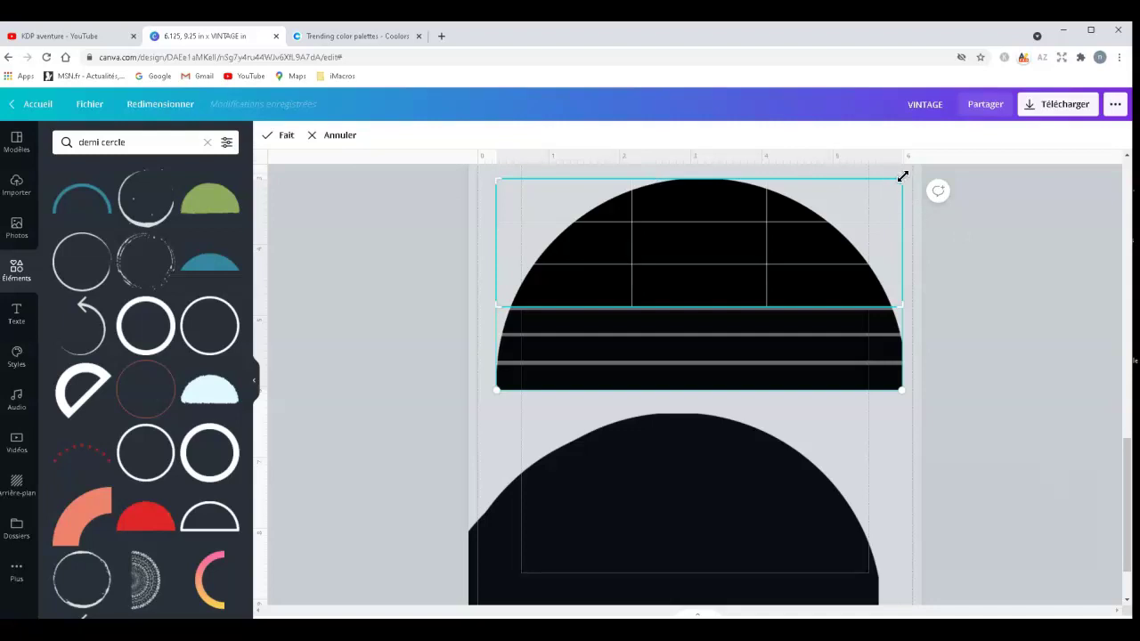
left_click_drag(901, 177, 941, 283)
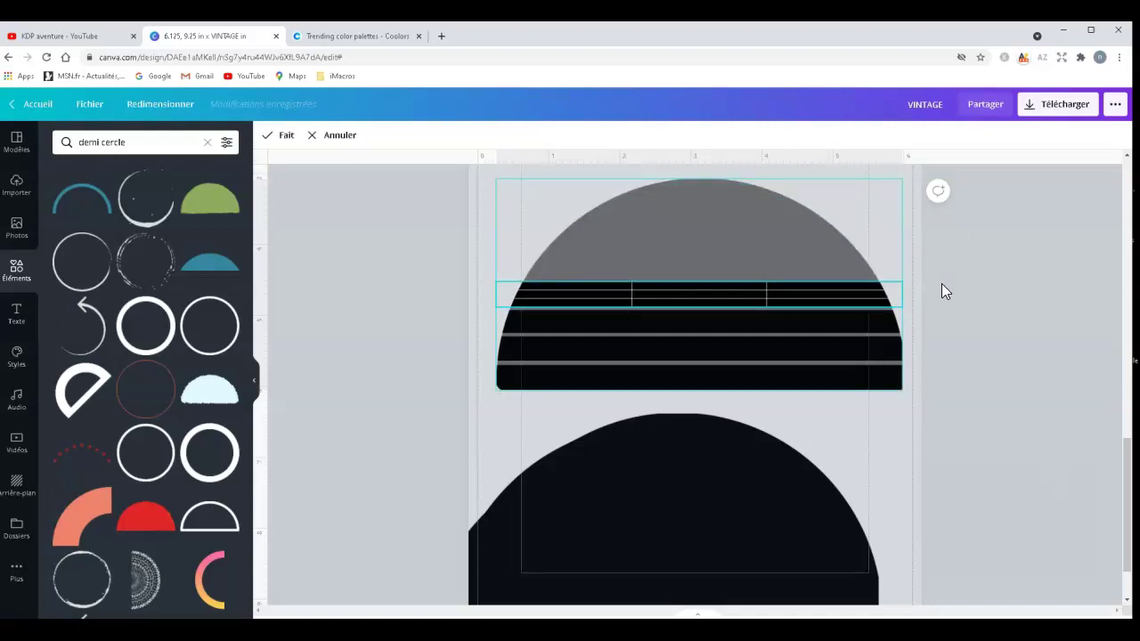
left_click(286, 142)
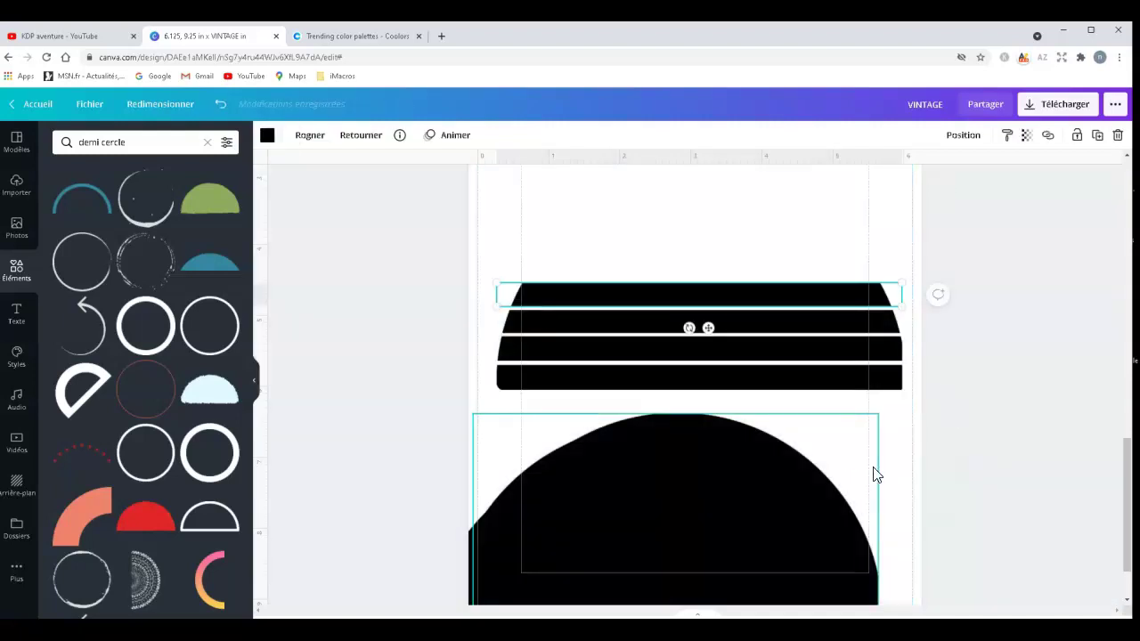
- Align a fifth half circle with the strips and crop it to a matching strip a thin gap above the fourth
left_click_drag(787, 343, 787, 284)
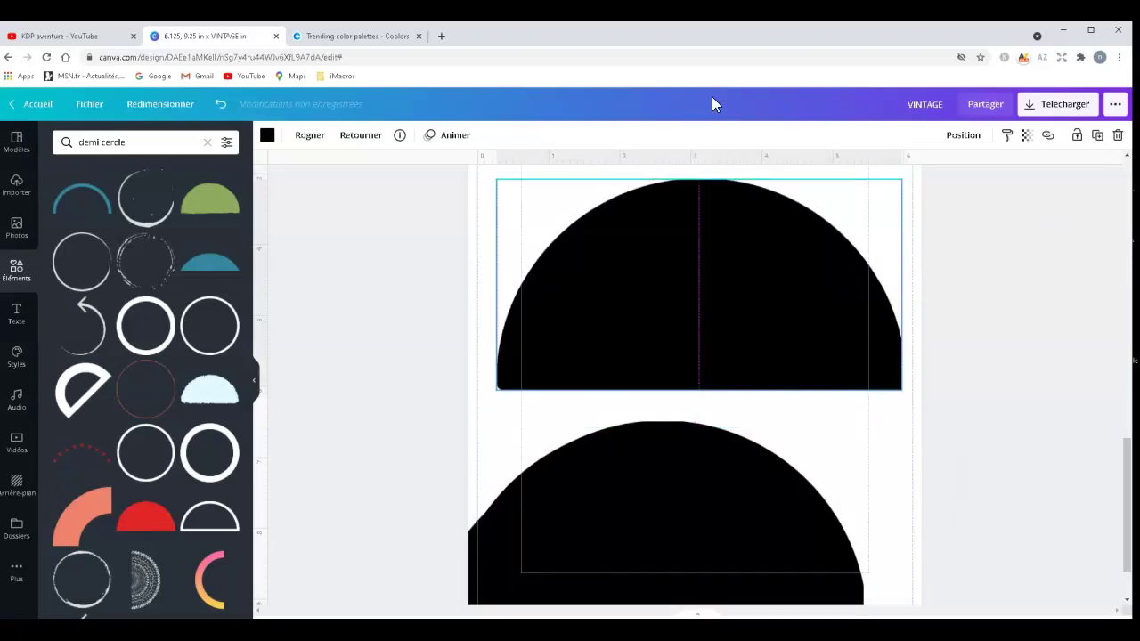
left_click(309, 136)
left_click_drag(903, 387, 934, 284)
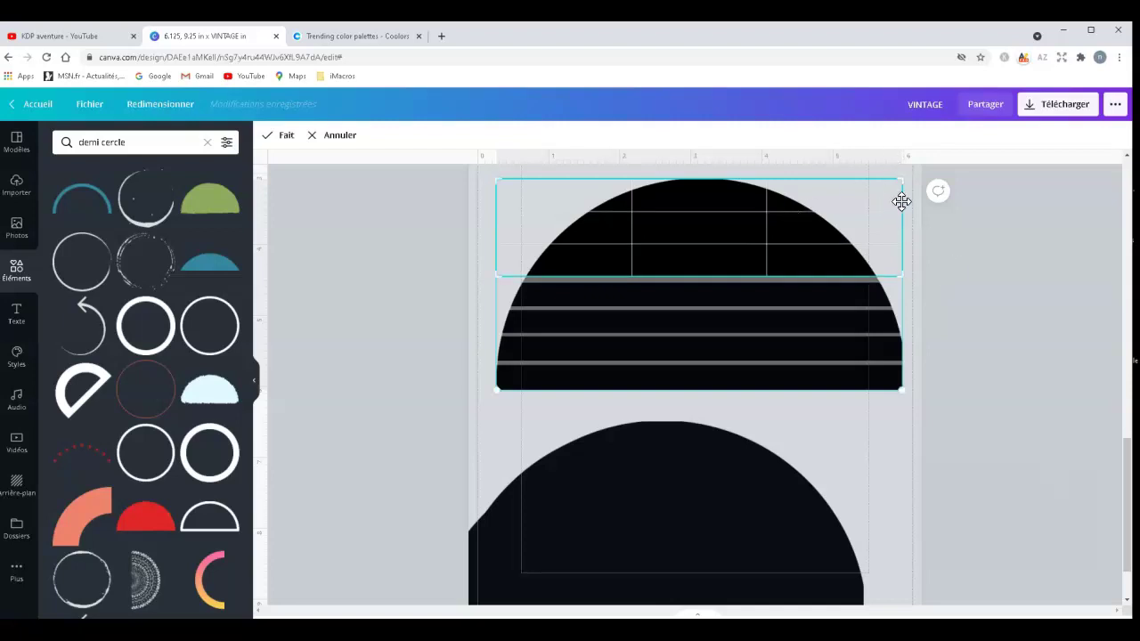
left_click_drag(904, 177, 924, 259)
left_click(569, 561)
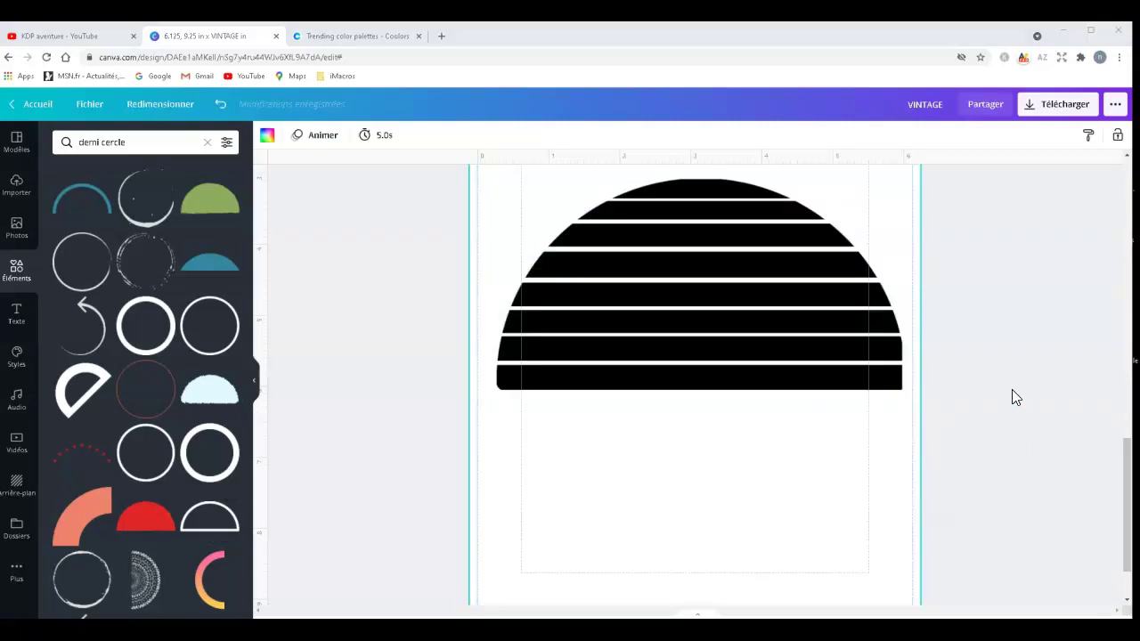
scroll(1018, 389, "up", 1)
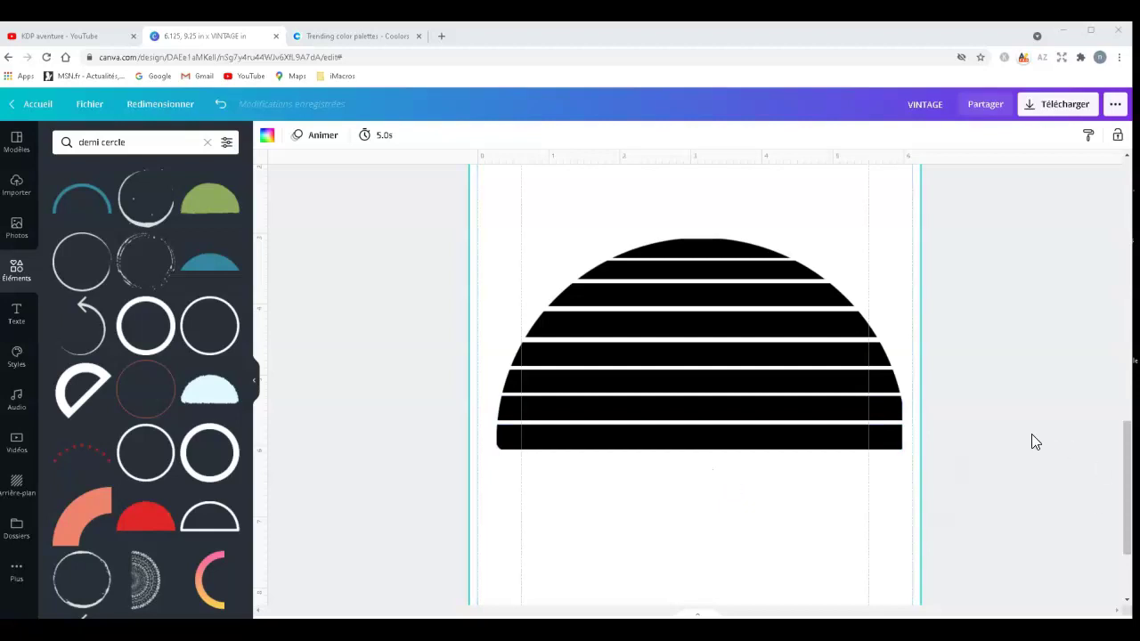
- Switch to Coolors, translate the trending palettes page to French, and look through the palettes for colours that suit the striped sun
left_click(354, 39)
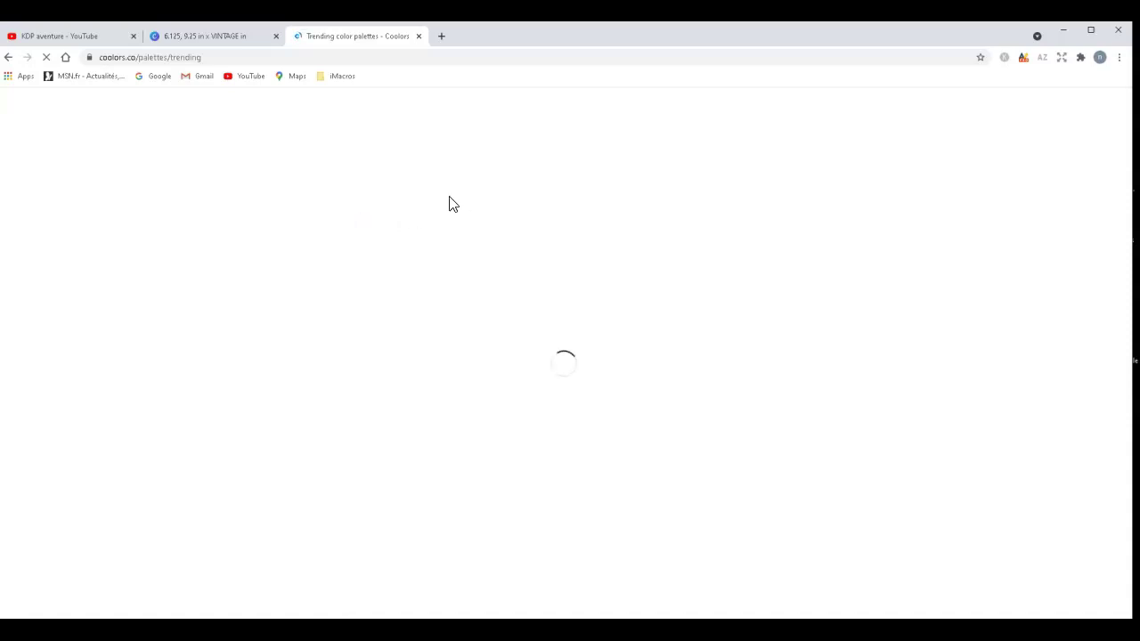
left_click(895, 82)
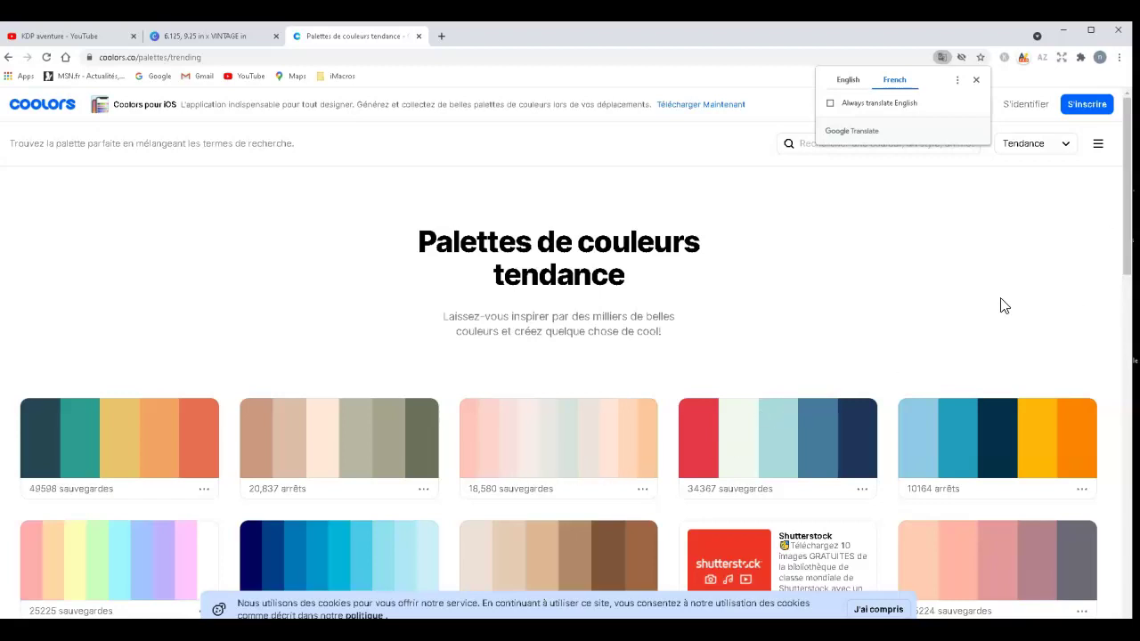
scroll(1002, 306, "down", 2)
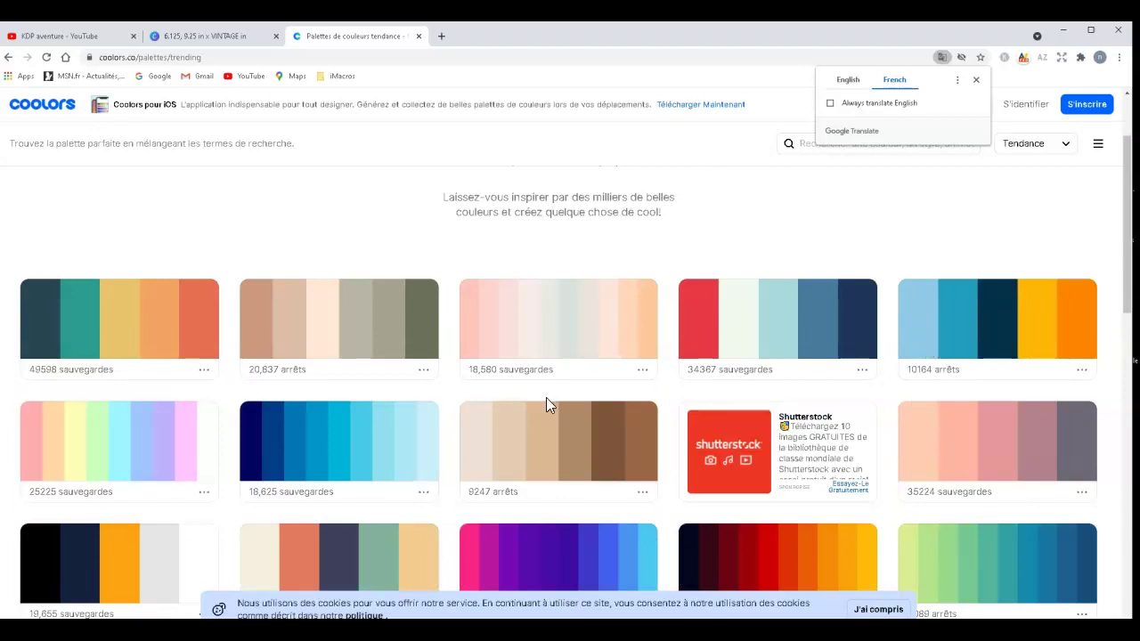
scroll(851, 272, "down", 2)
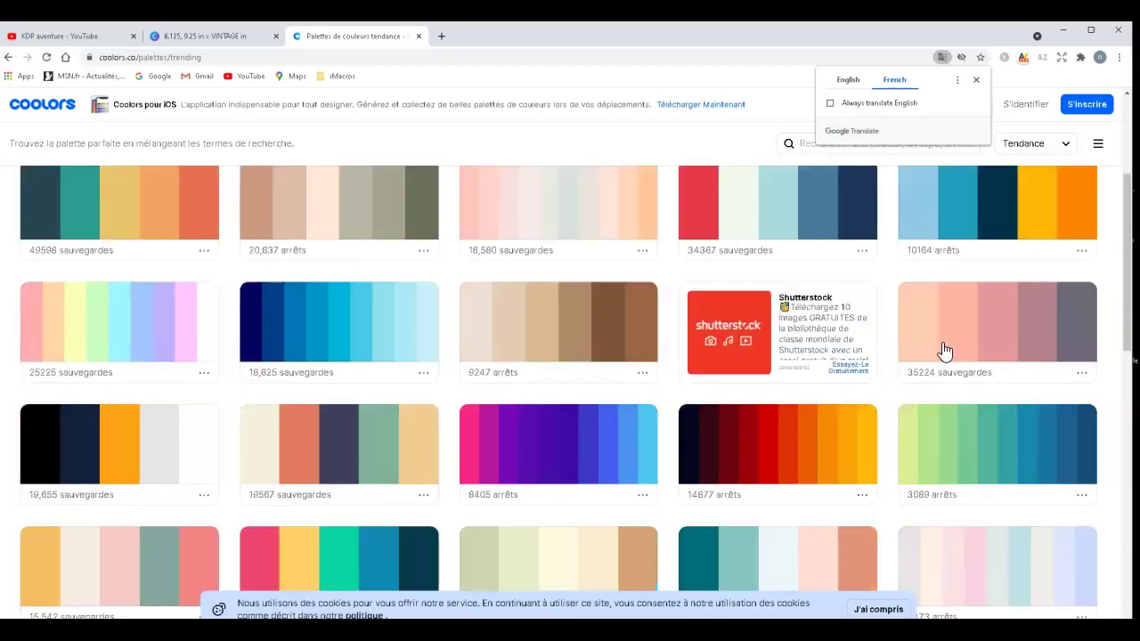
scroll(550, 363, "up", 4)
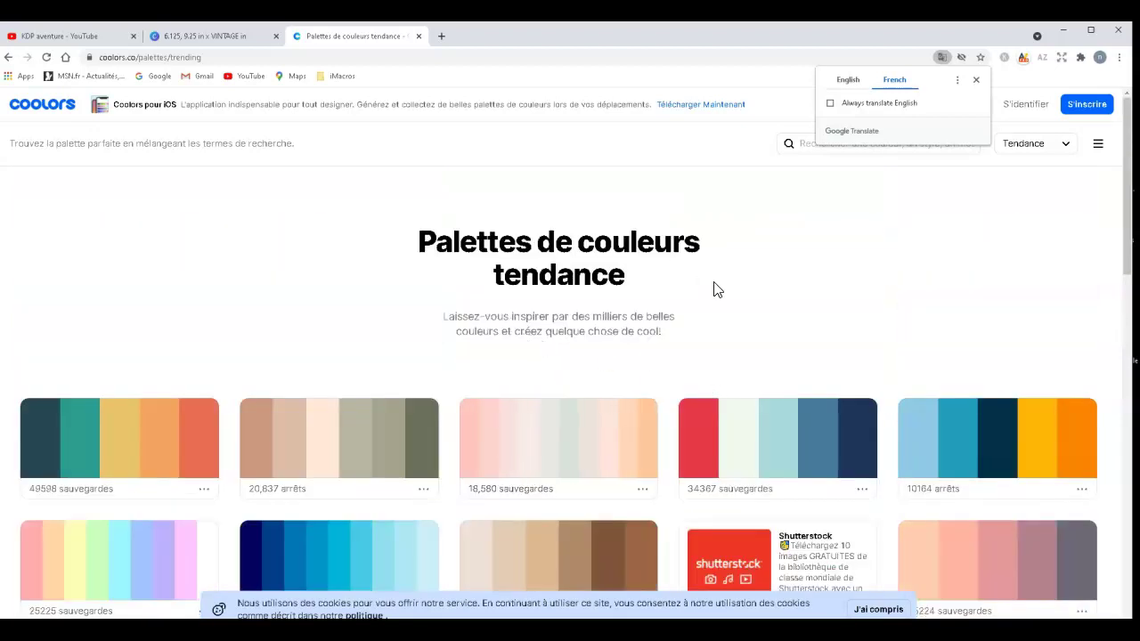
scroll(772, 314, "down", 6)
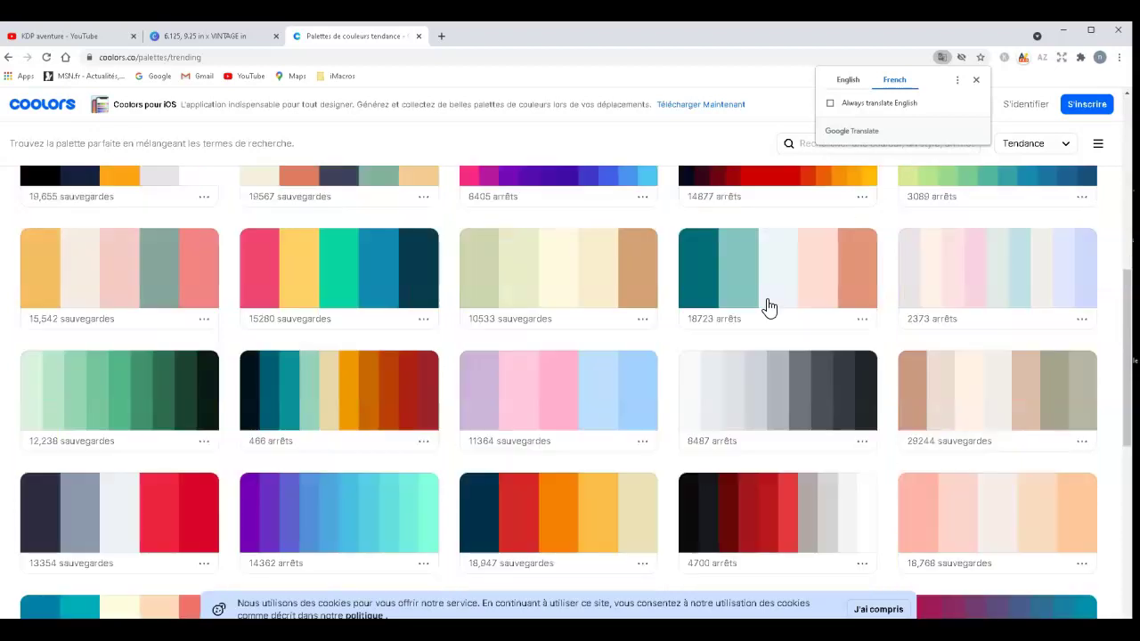
scroll(784, 329, "down", 6)
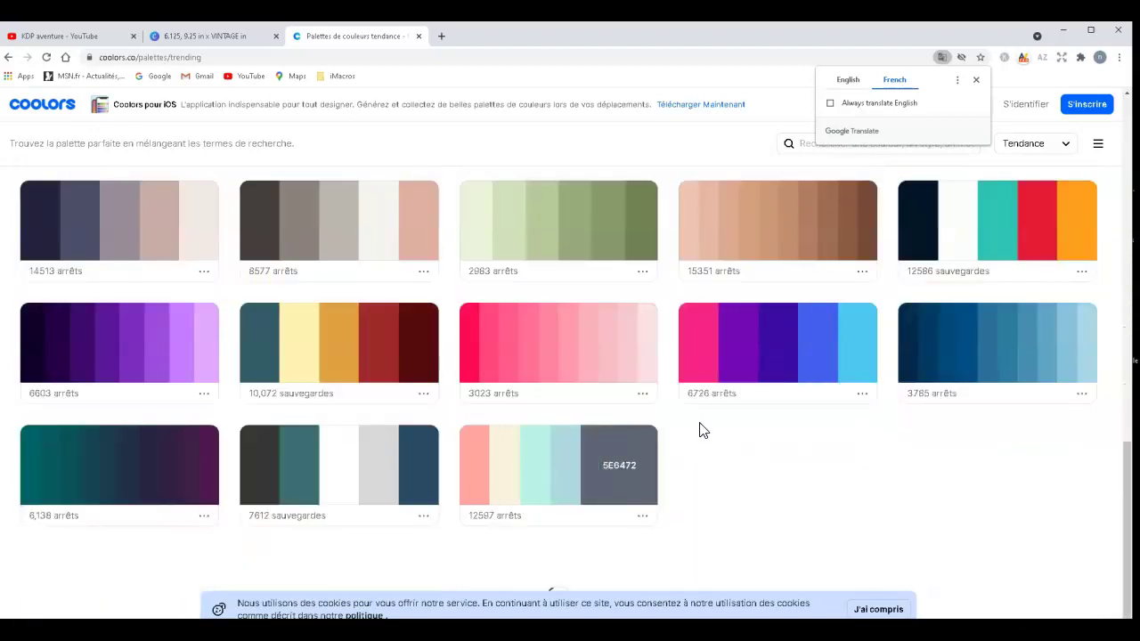
scroll(700, 430, "down", 1)
scroll(701, 433, "up", 3)
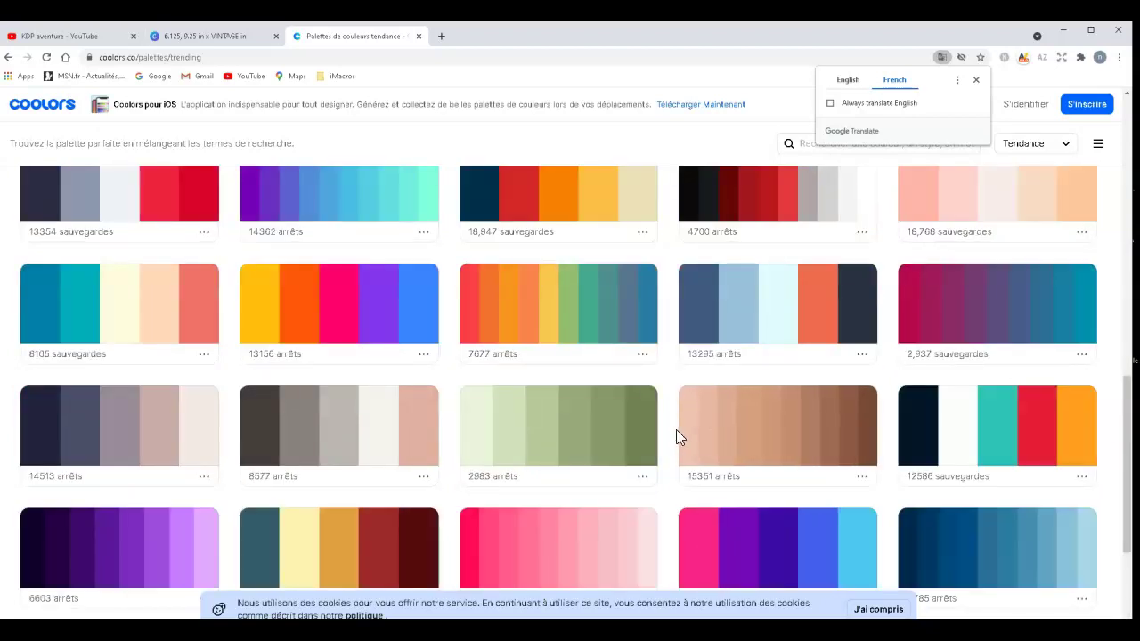
left_click(976, 80)
scroll(622, 489, "up", 10)
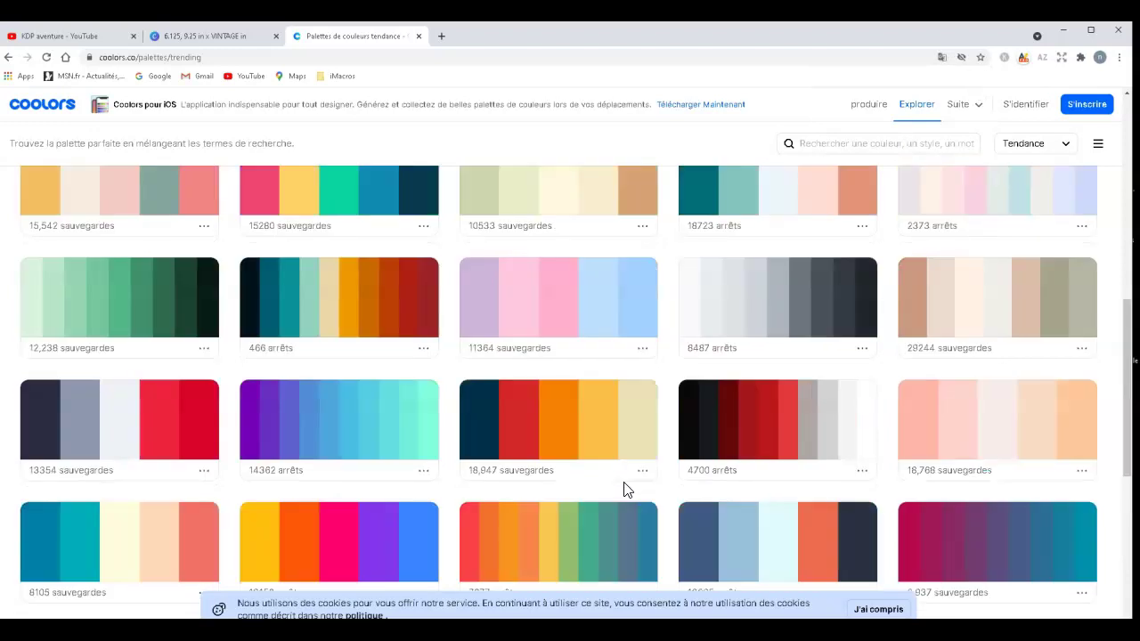
scroll(637, 486, "up", 1)
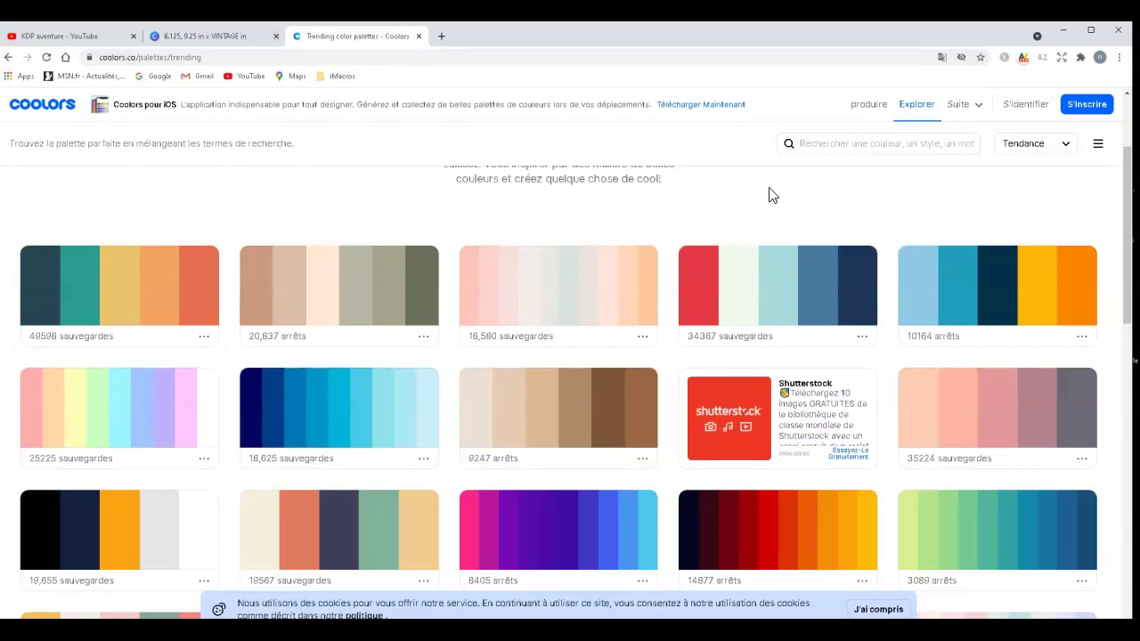
scroll(768, 193, "down", 1)
scroll(865, 331, "down", 1)
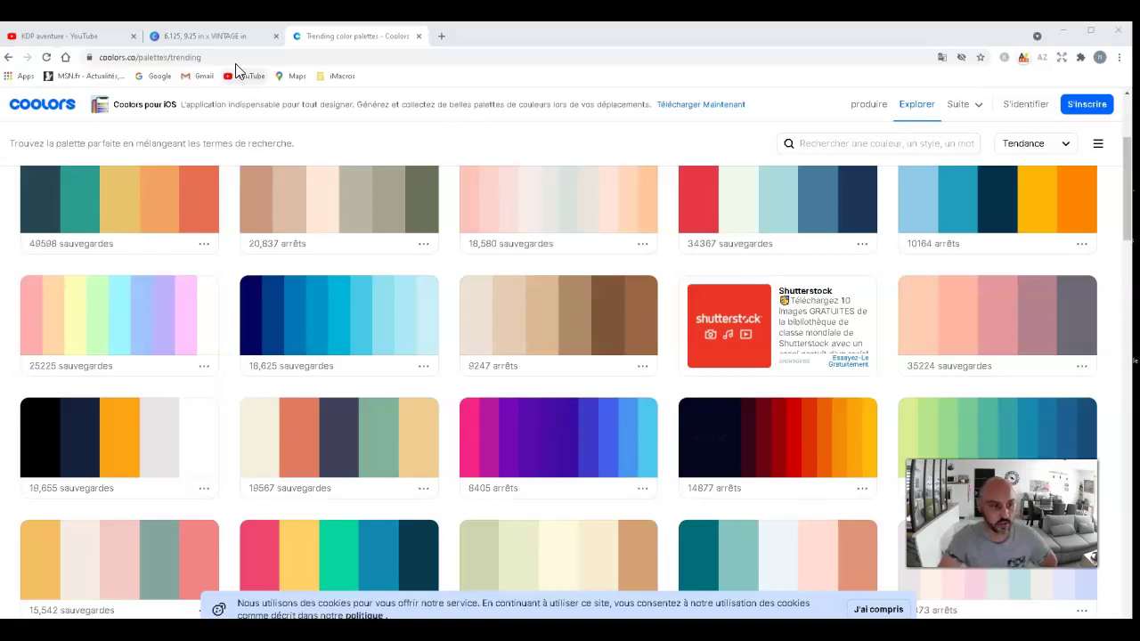
- Copy the darkest navy from the navy-red-yellow Coolors palette and recolour the base strip in Canva with 03071e
right_click(703, 450)
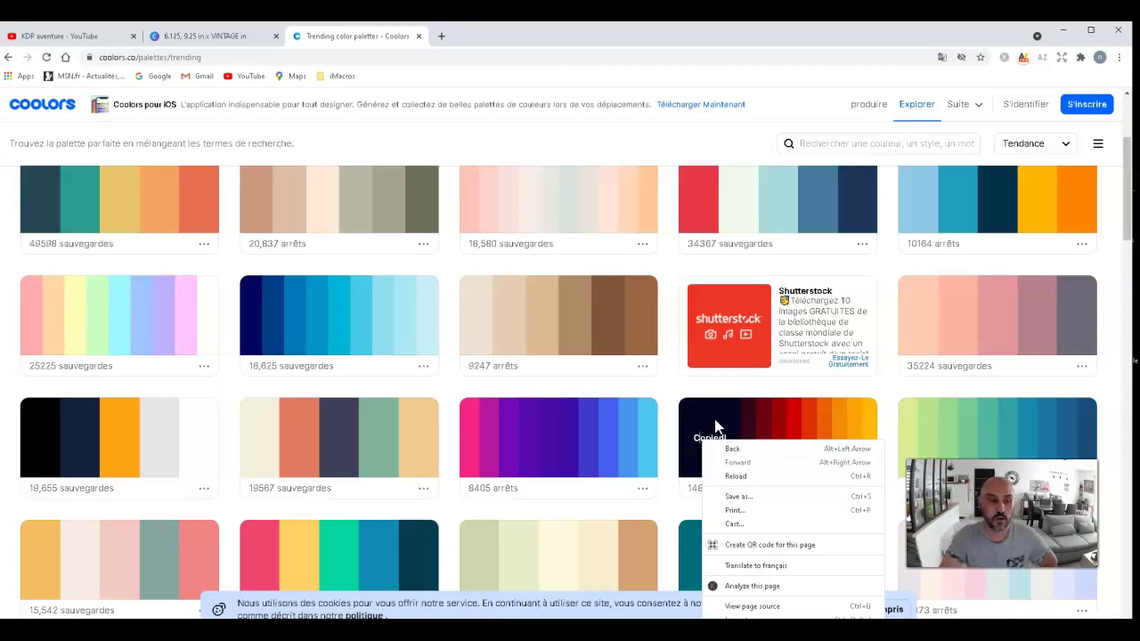
left_click(223, 37)
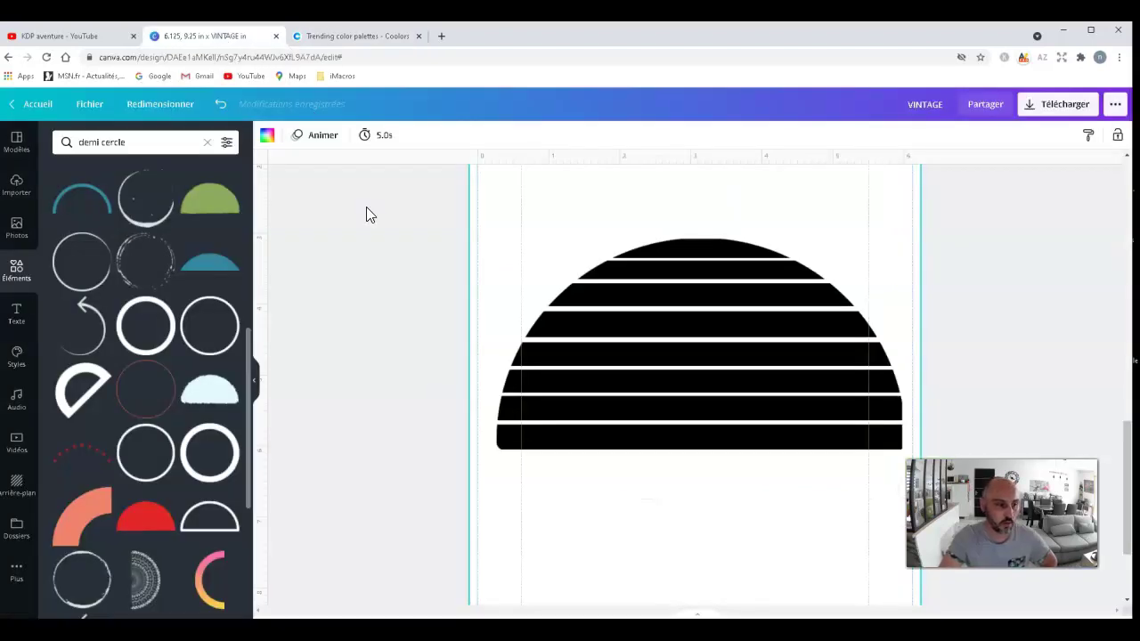
left_click(649, 443)
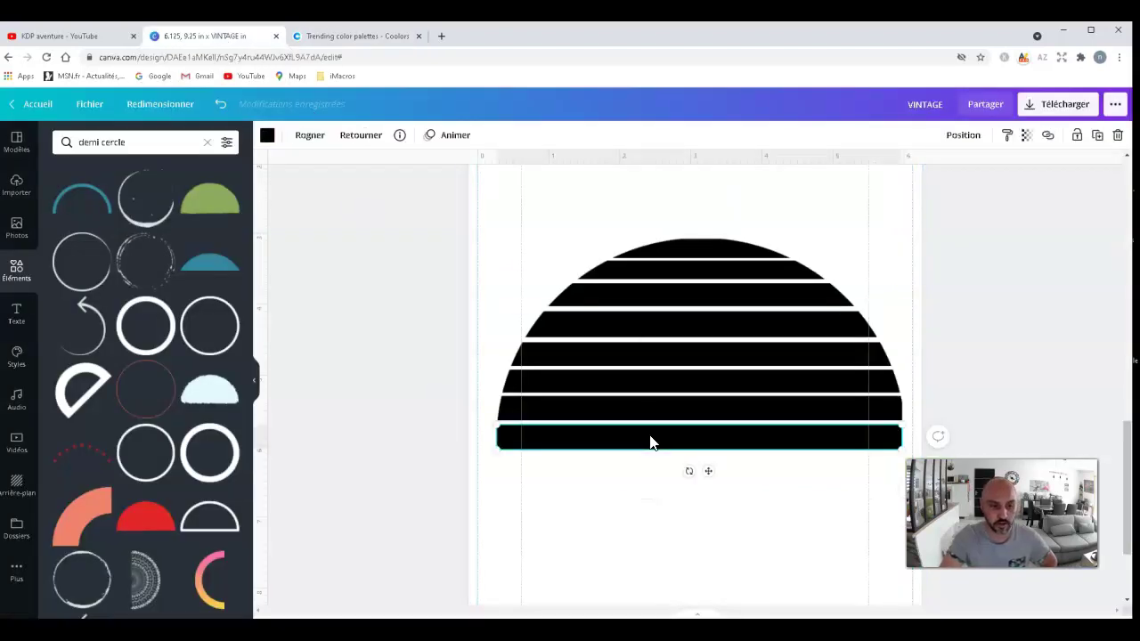
left_click(268, 137)
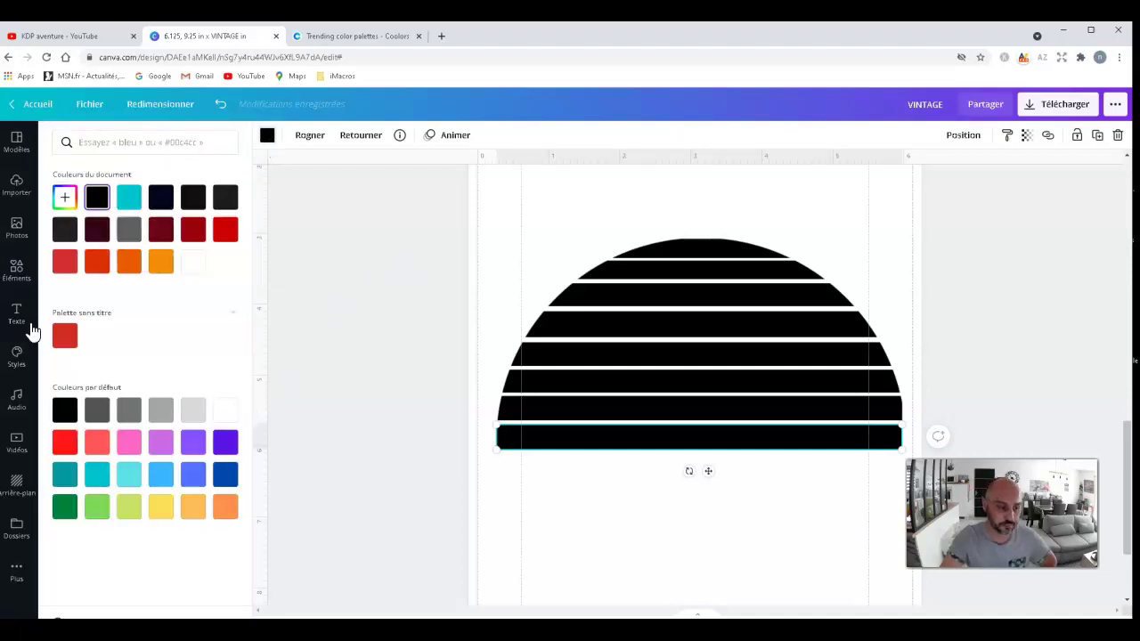
left_click(109, 144)
key("ctrl+v")
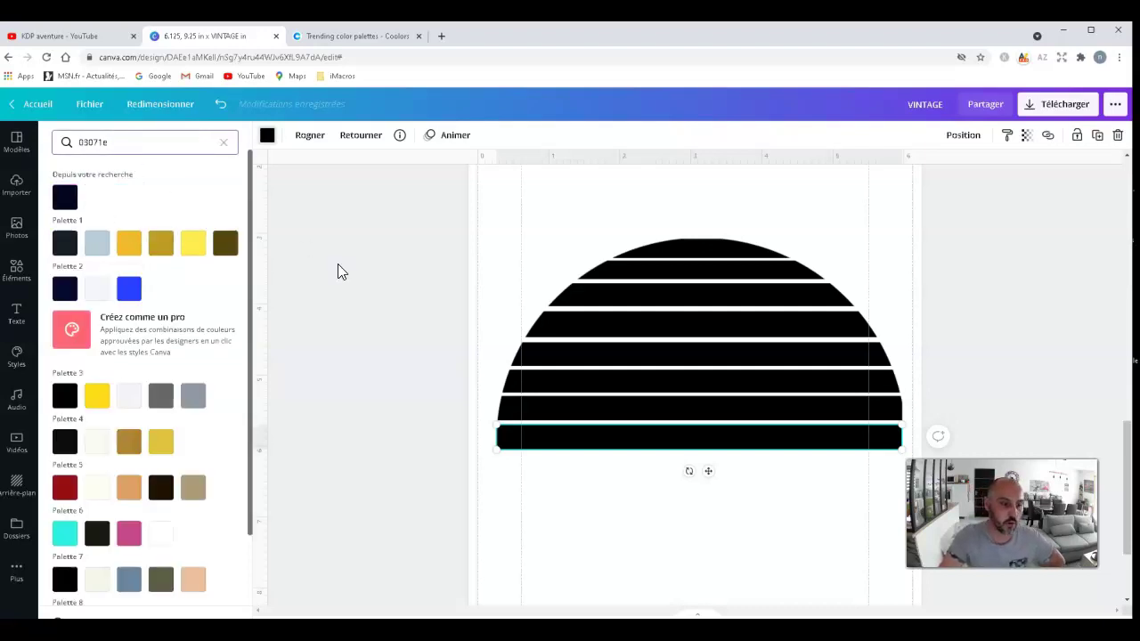
left_click(64, 197)
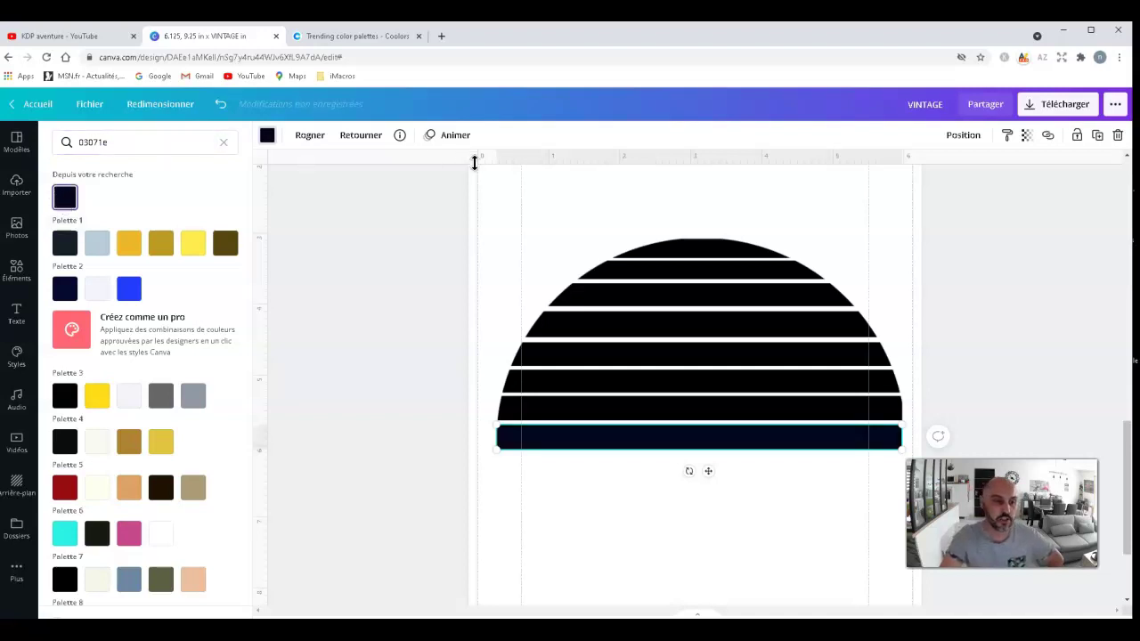
- Copy the dark burgundy from the same Coolors palette and recolour the second strip from the base in Canva with 370617
left_click(369, 40)
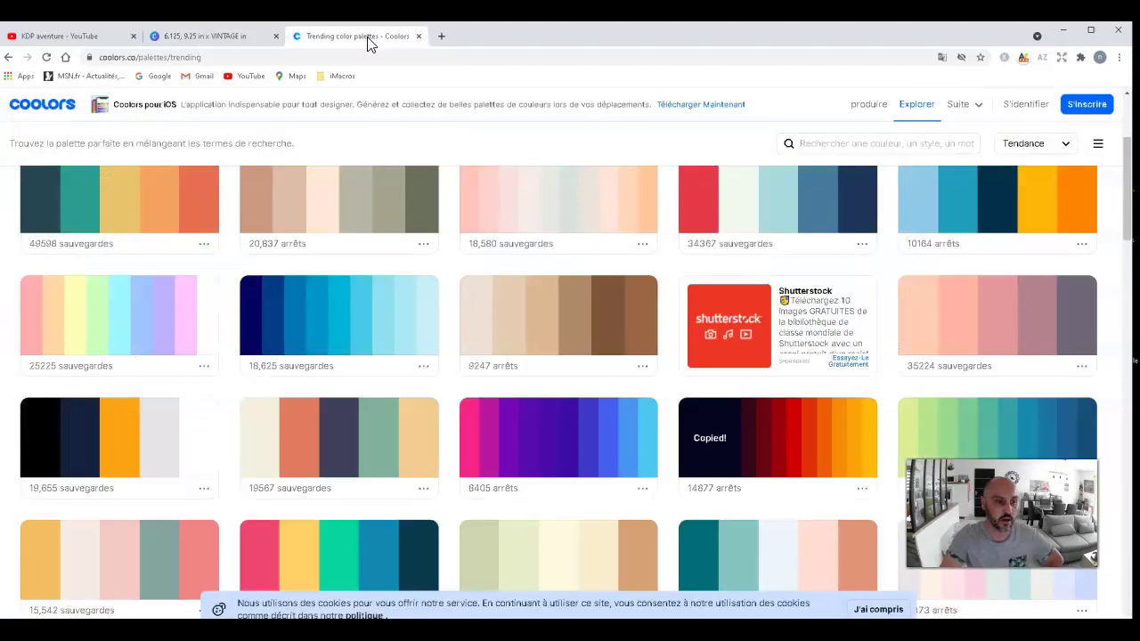
right_click(729, 447)
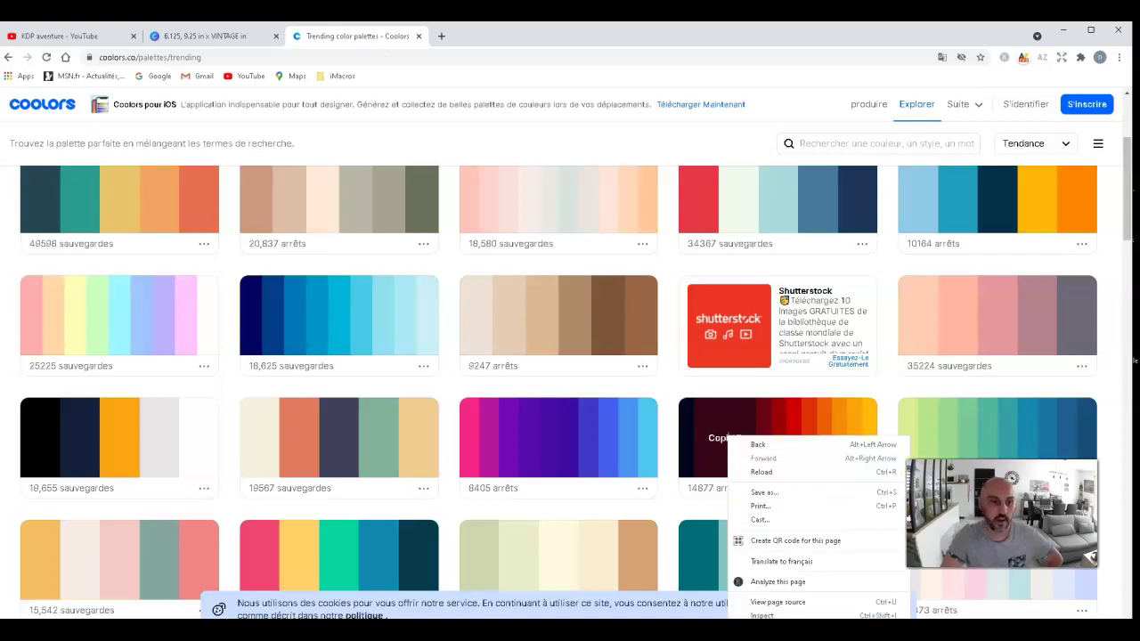
left_click(237, 39)
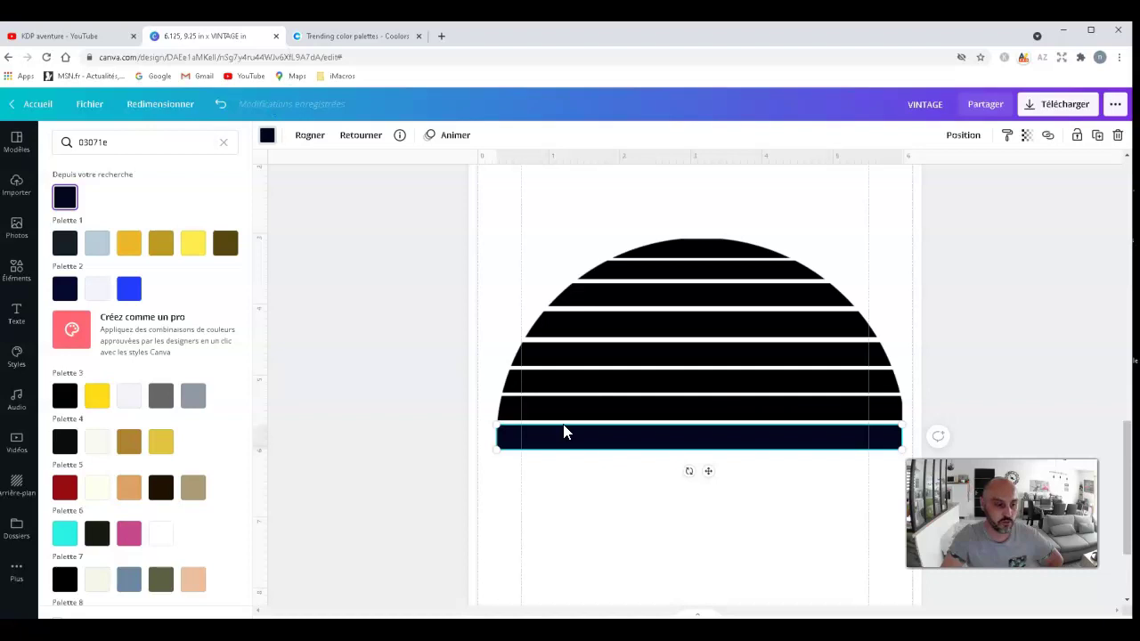
left_click(605, 417)
left_click(124, 141)
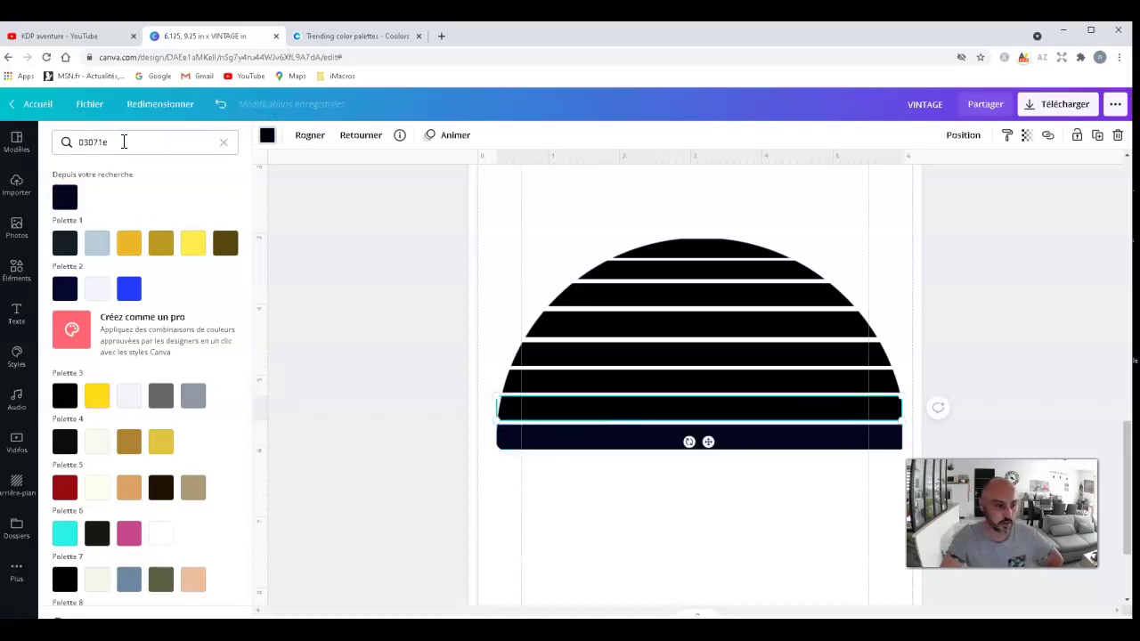
key("ctrl+a")
key("ctrl+v")
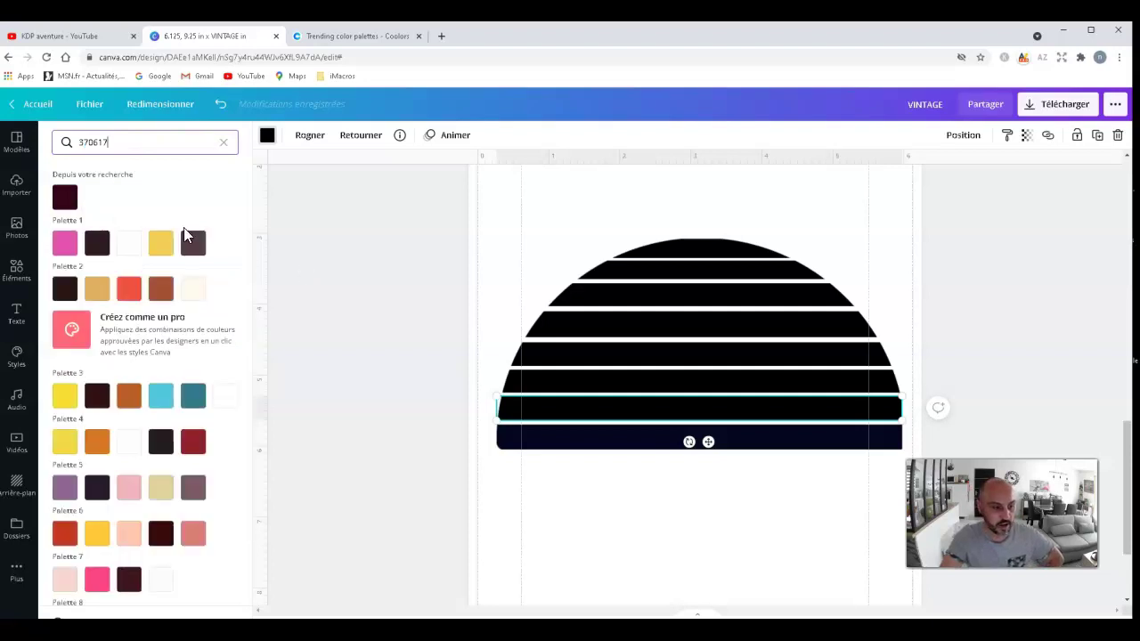
left_click(70, 199)
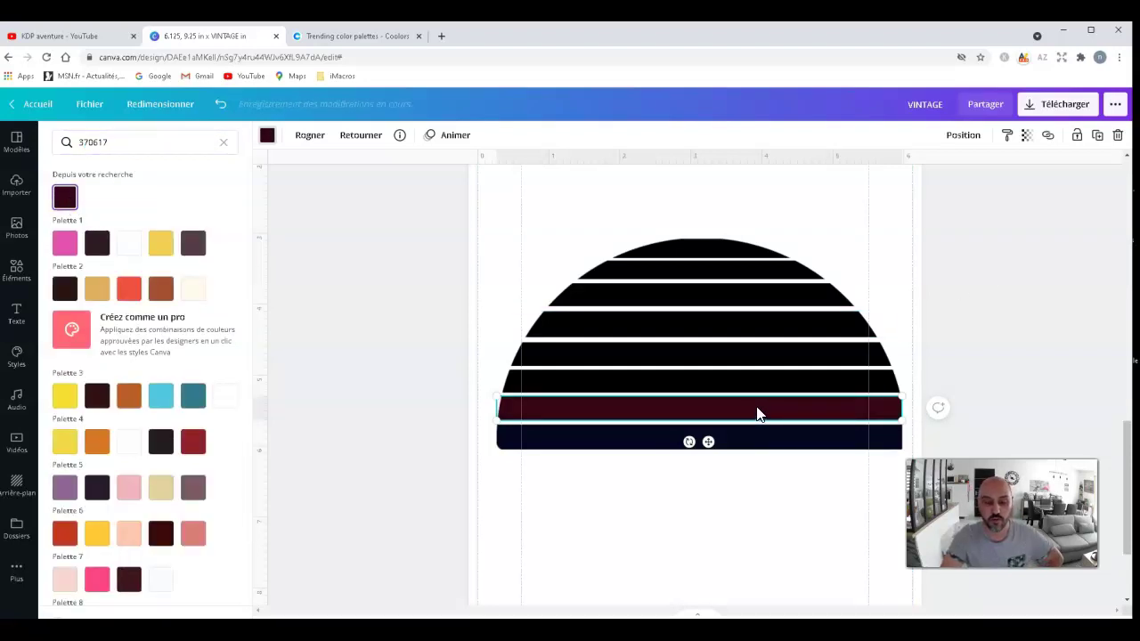
- Copy the next dark red from the Coolors palette and recolour the third strip from the base in Canva with 6a040f
left_click(694, 386)
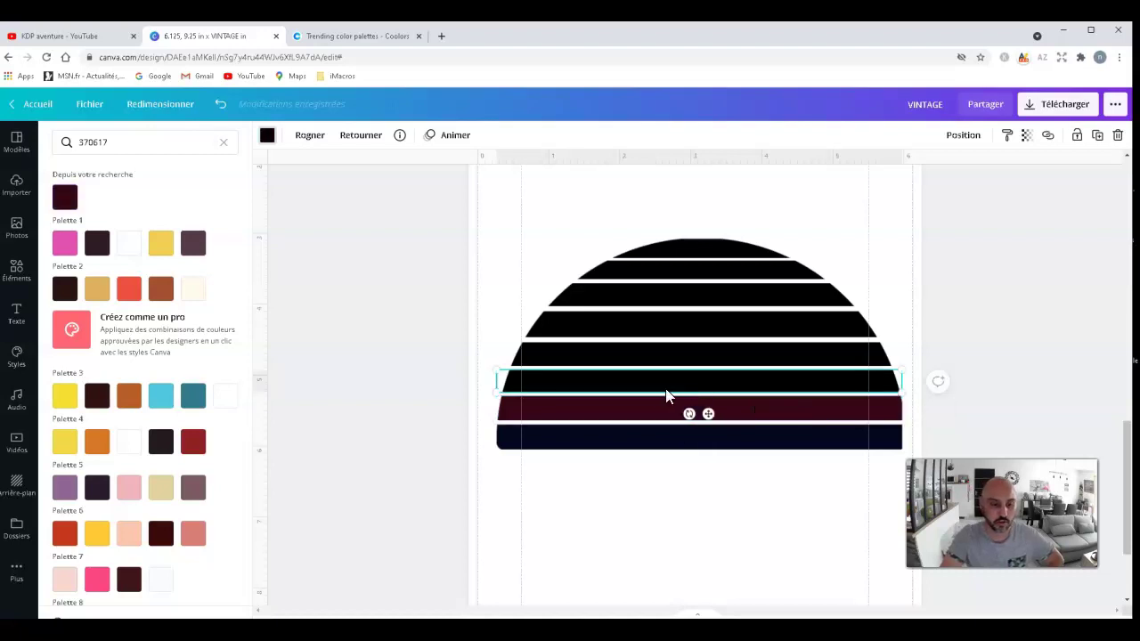
left_click(369, 35)
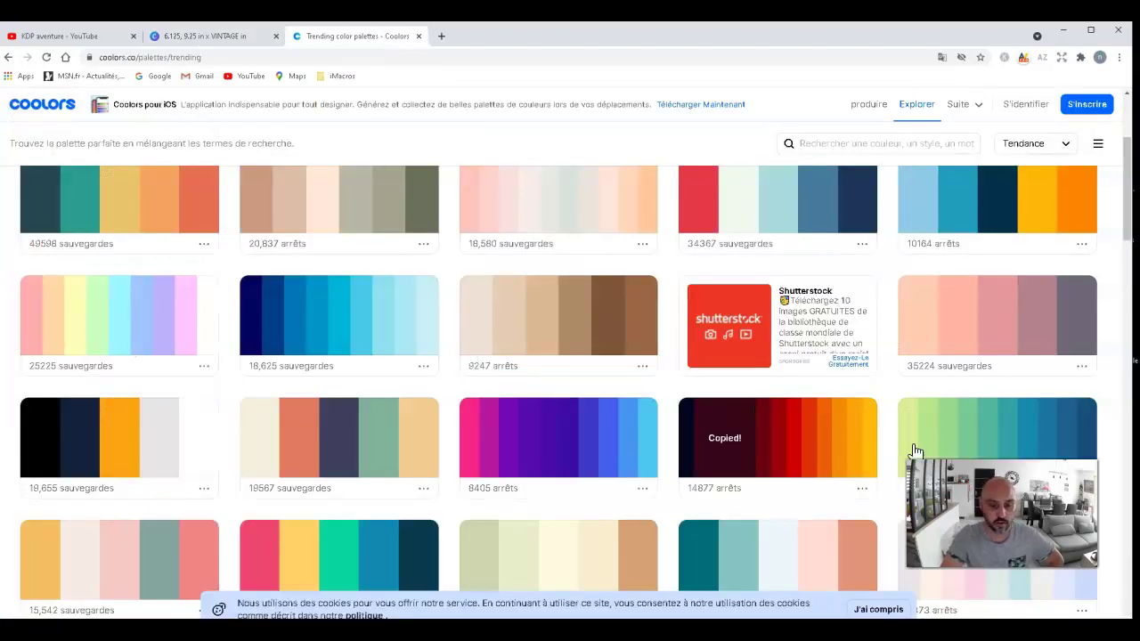
left_click(728, 443)
right_click(730, 442)
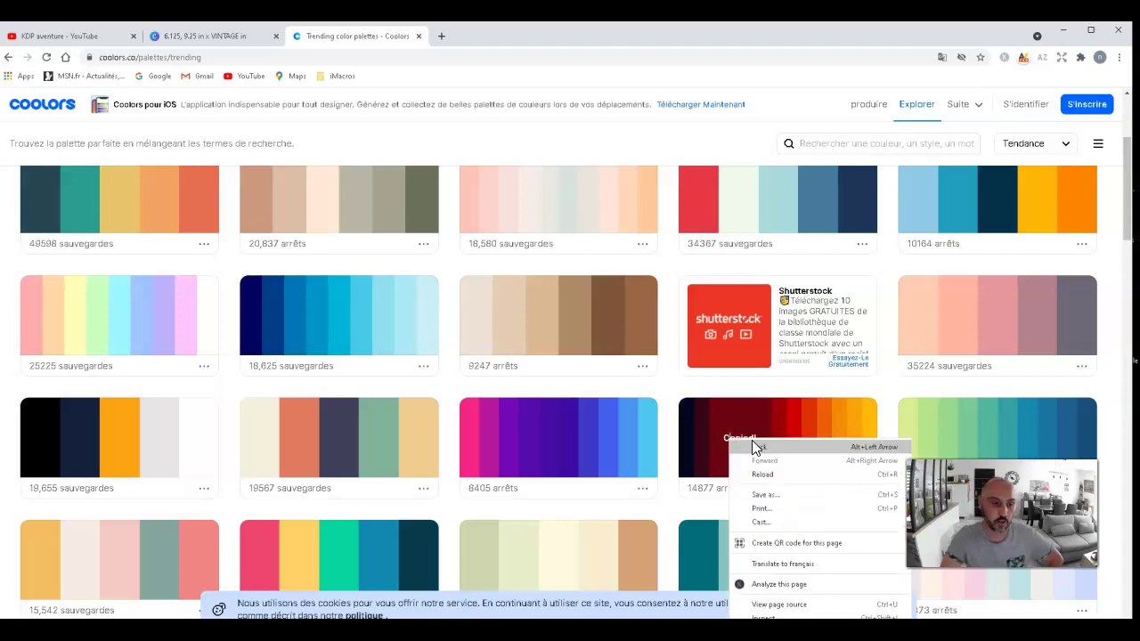
left_click(216, 36)
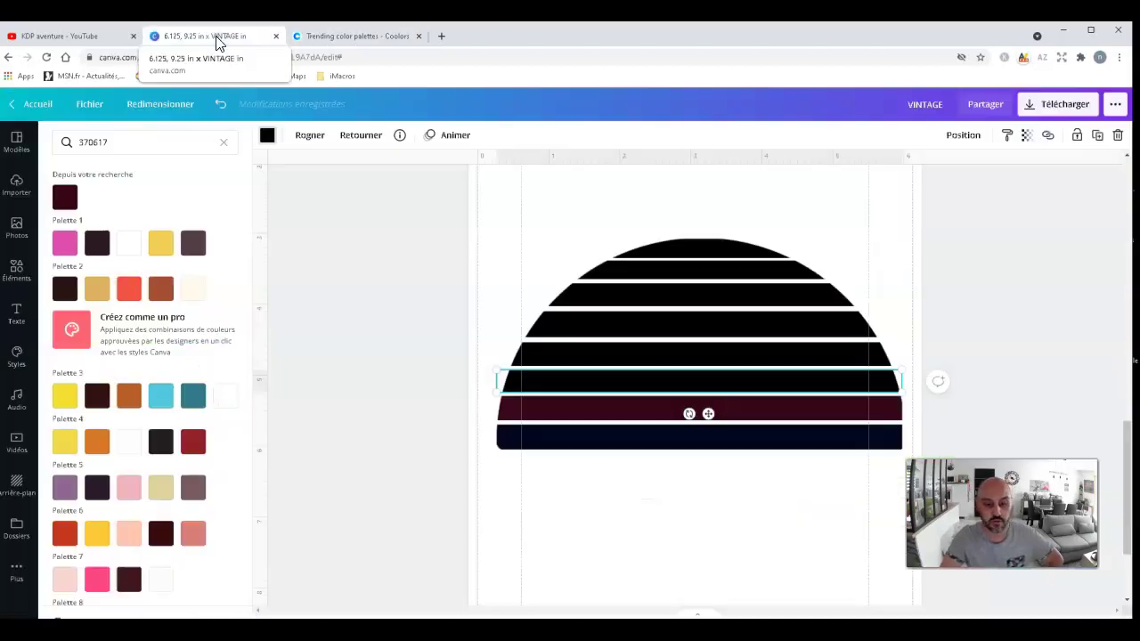
left_click(137, 147)
double_click(137, 147)
key("ctrl+v")
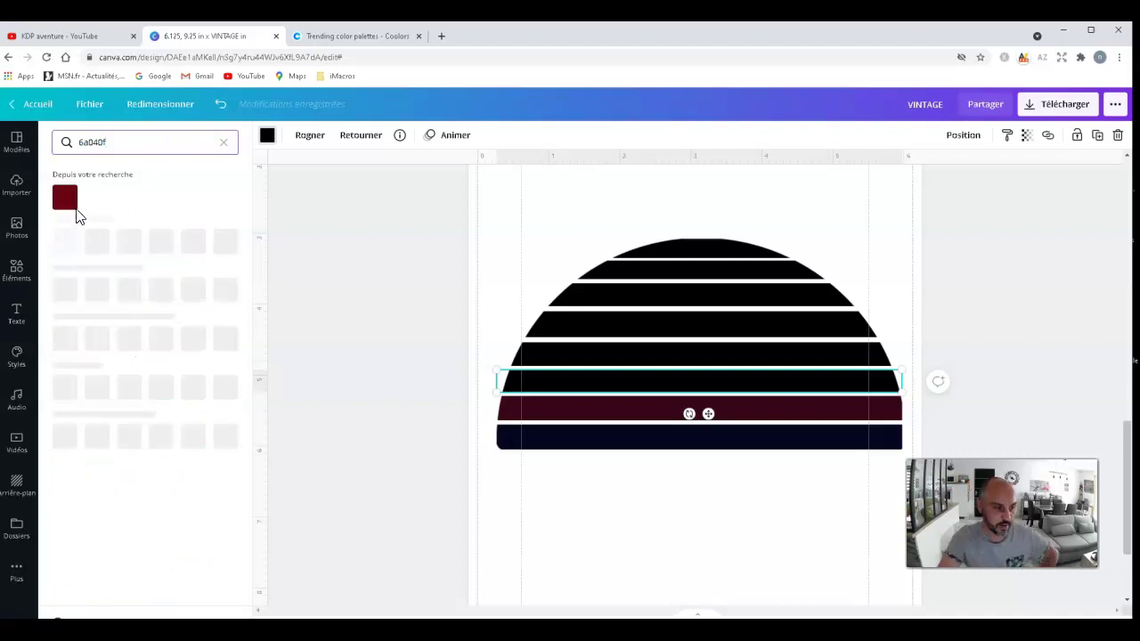
left_click(77, 198)
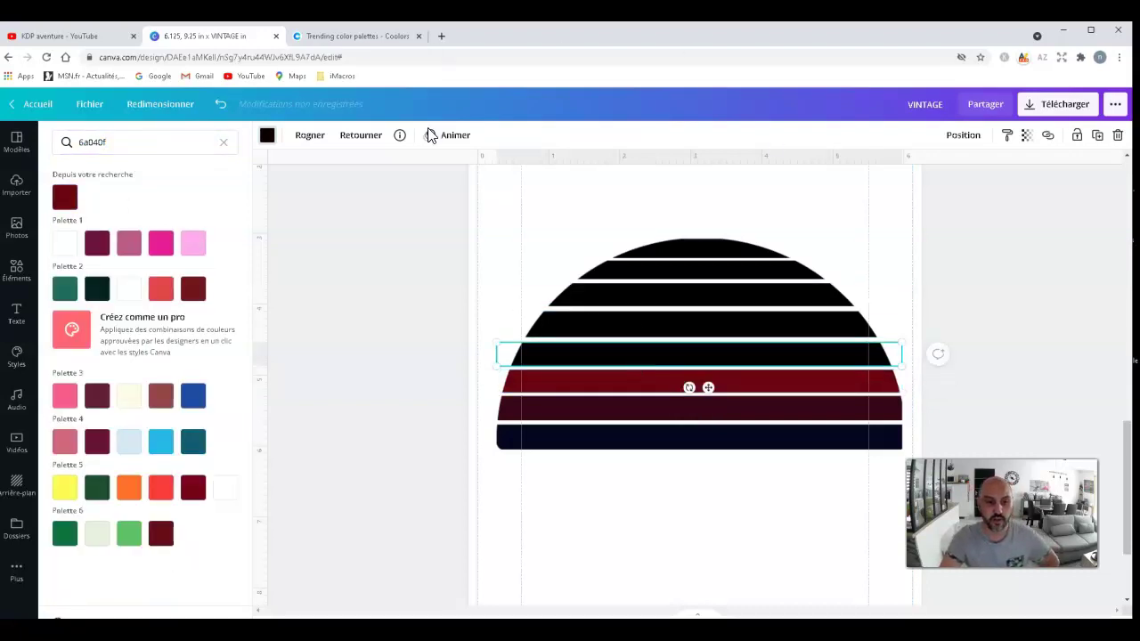
- Copy the next red, 9d0208, from the same Coolors palette and recolour the fourth strip from the base in Canva with it
left_click(330, 34)
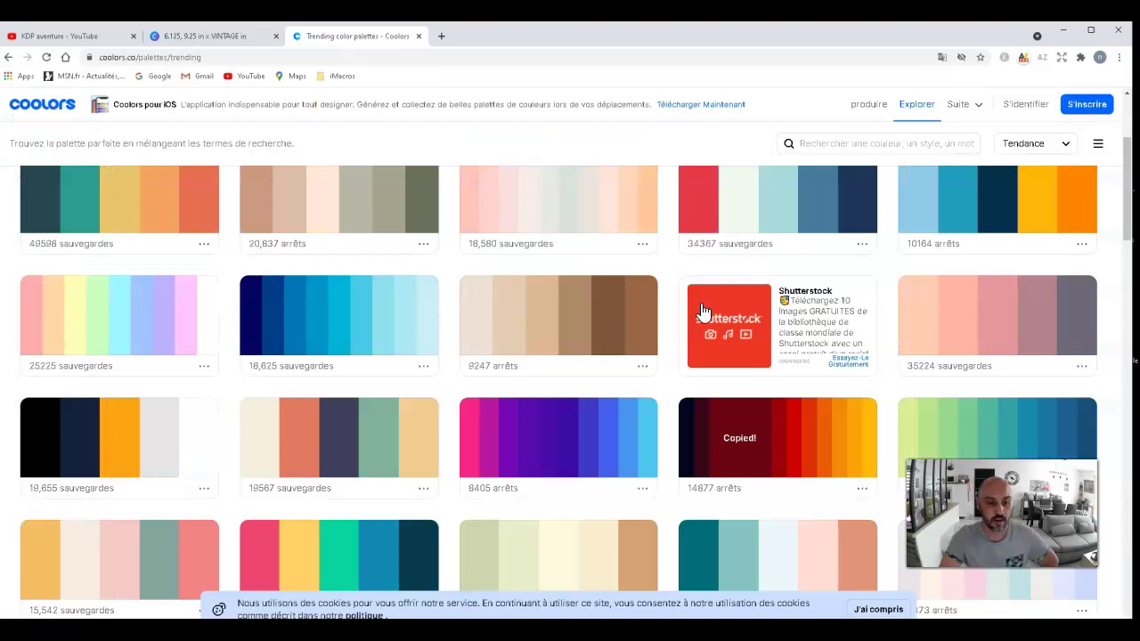
right_click(762, 448)
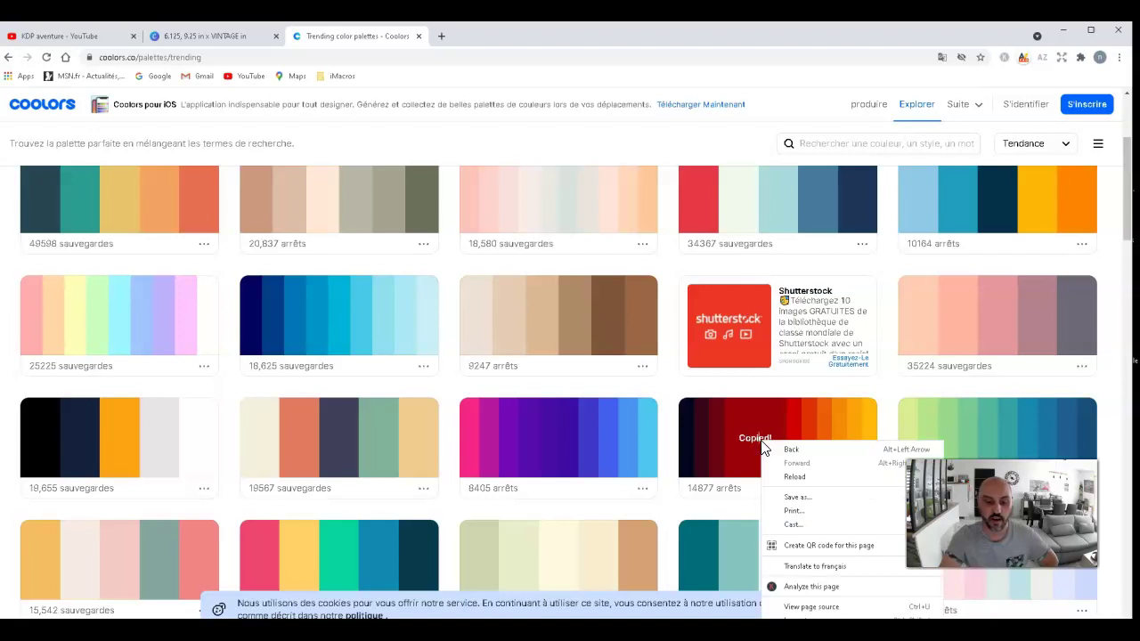
left_click(204, 36)
left_click(215, 33)
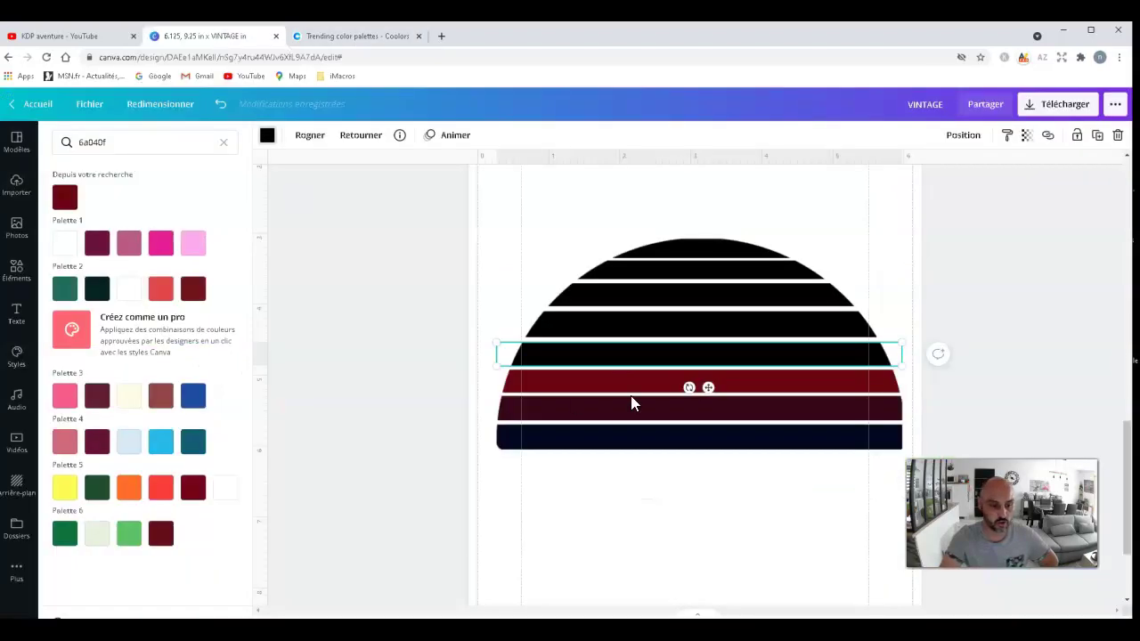
left_click(115, 140)
key("ctrl+a")
key("ctrl+v")
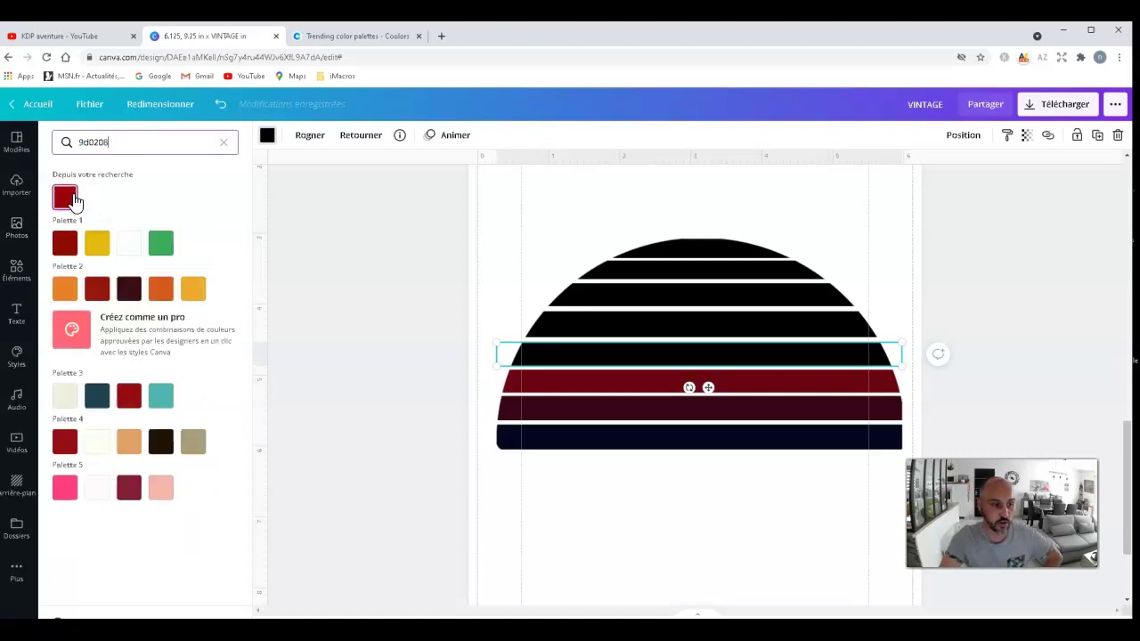
left_click(68, 200)
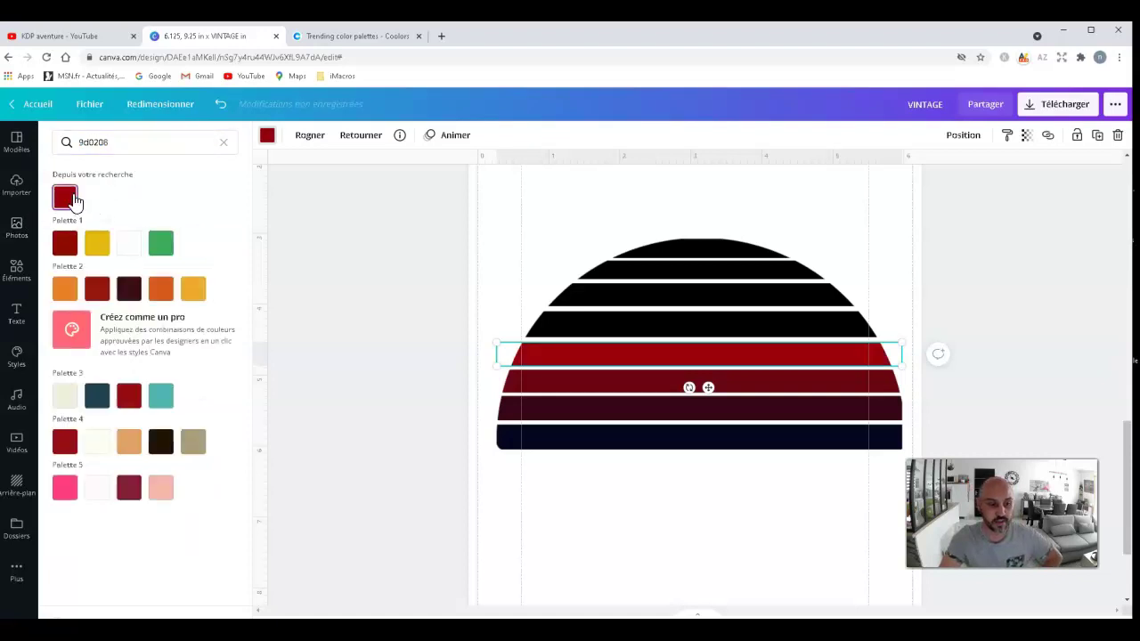
- Copy the bright red D00000 from the Coolors palette and recolour the fifth strip from the base in Canva with it
left_click(653, 325)
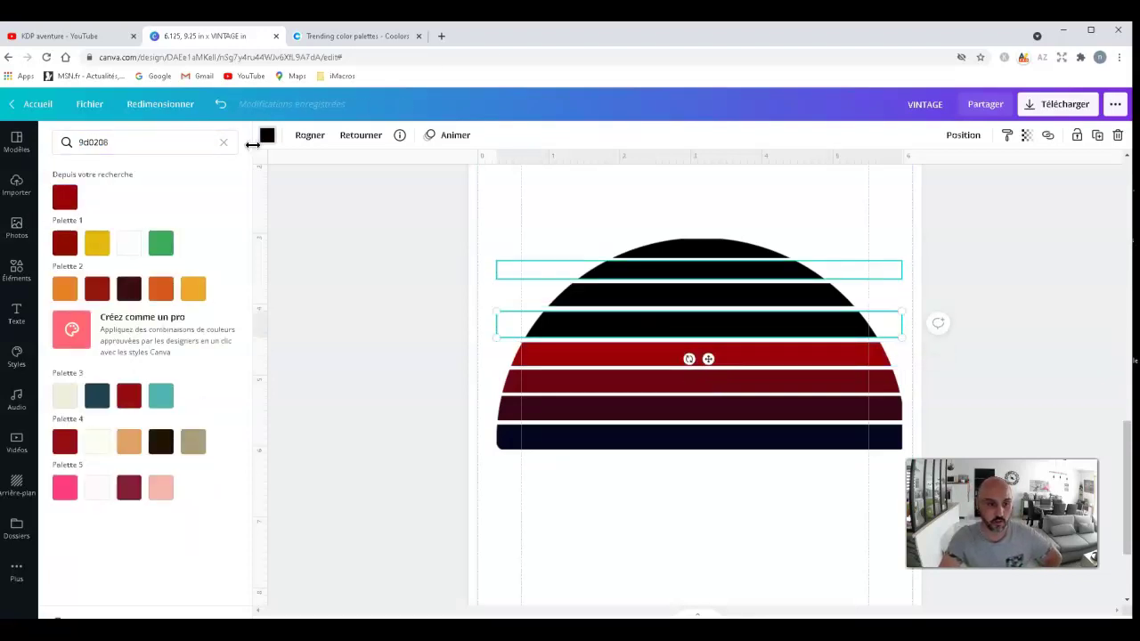
left_click(369, 36)
left_click(784, 471)
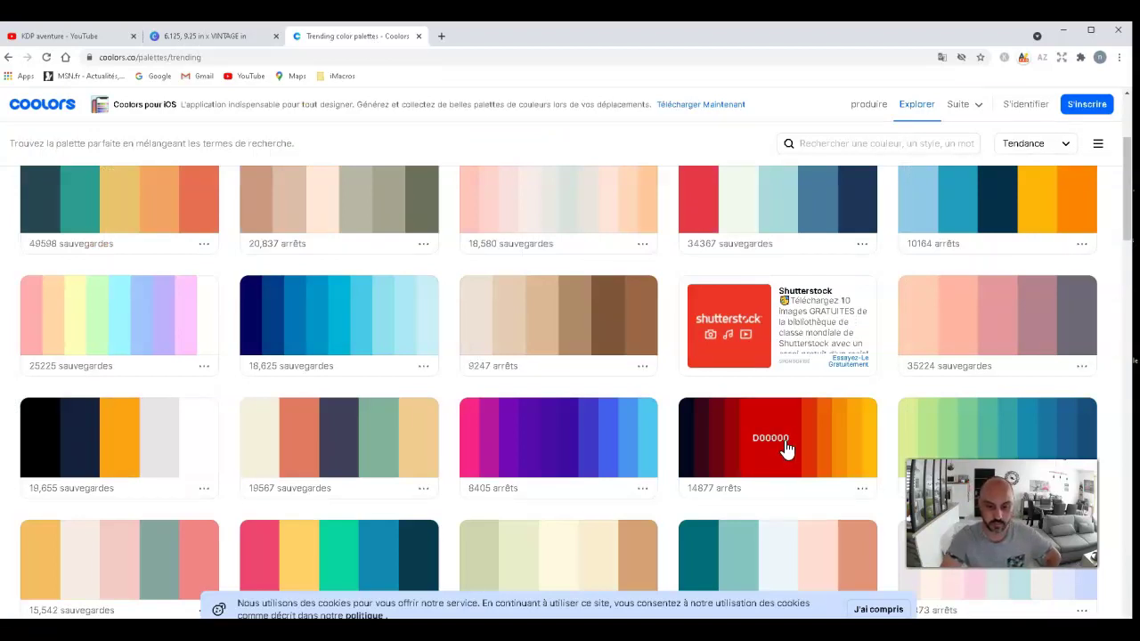
right_click(781, 445)
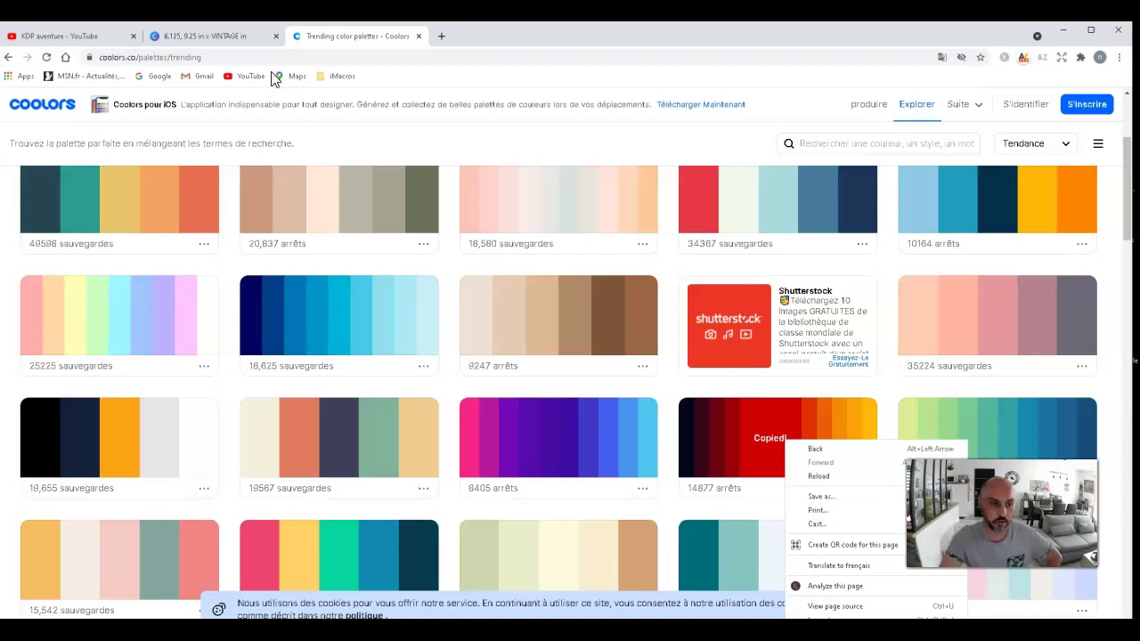
left_click(238, 34)
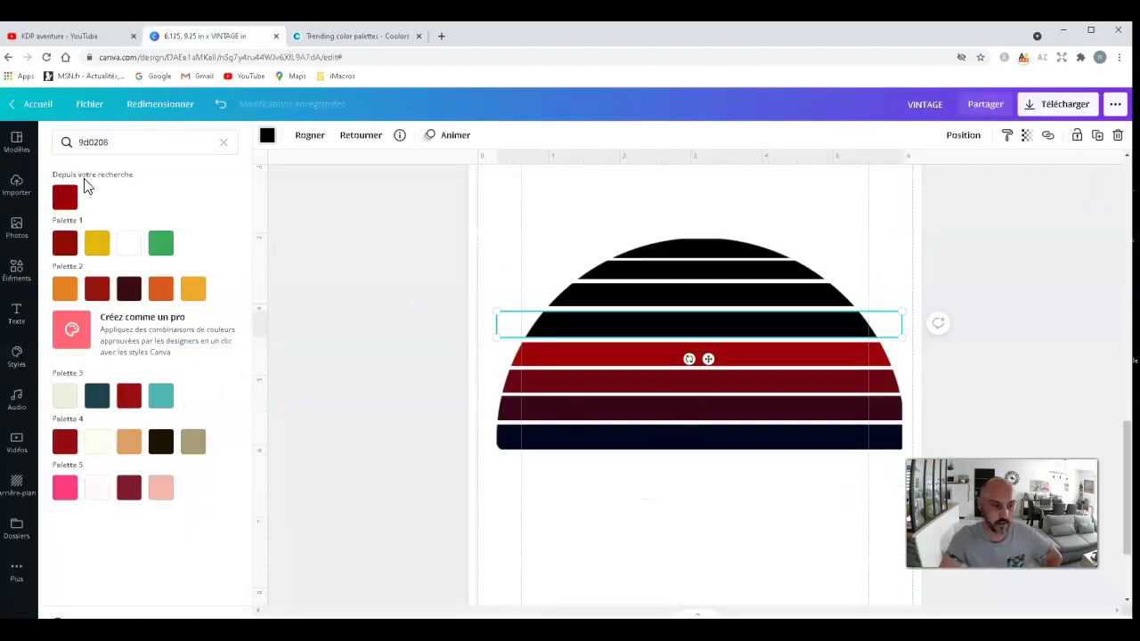
left_click(111, 141)
double_click(112, 141)
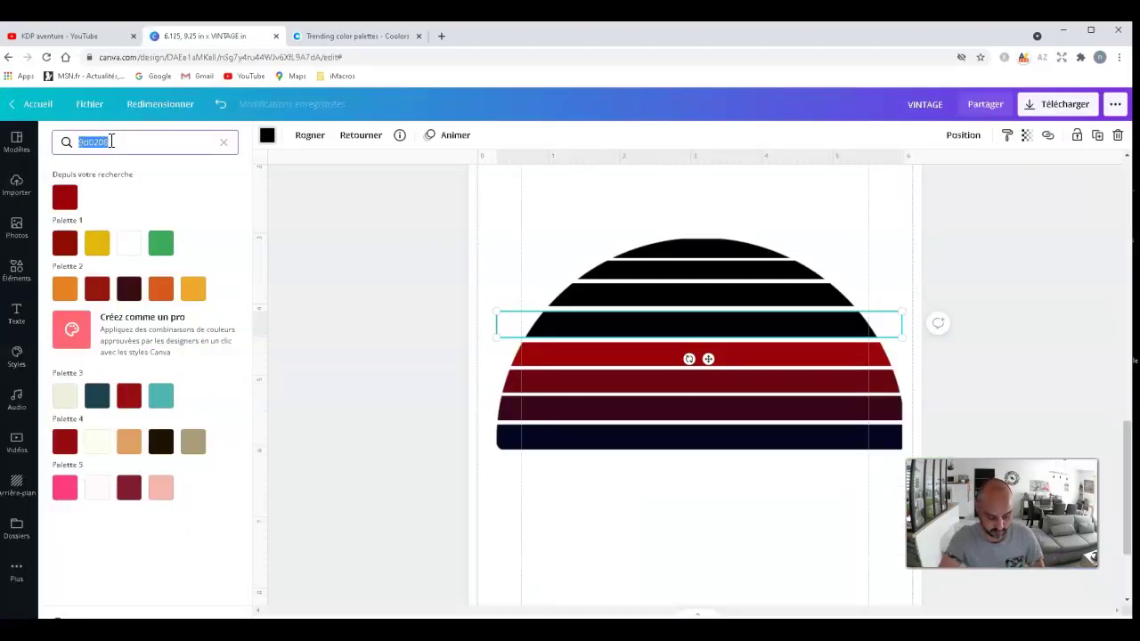
key("ctrl+v")
left_click(64, 197)
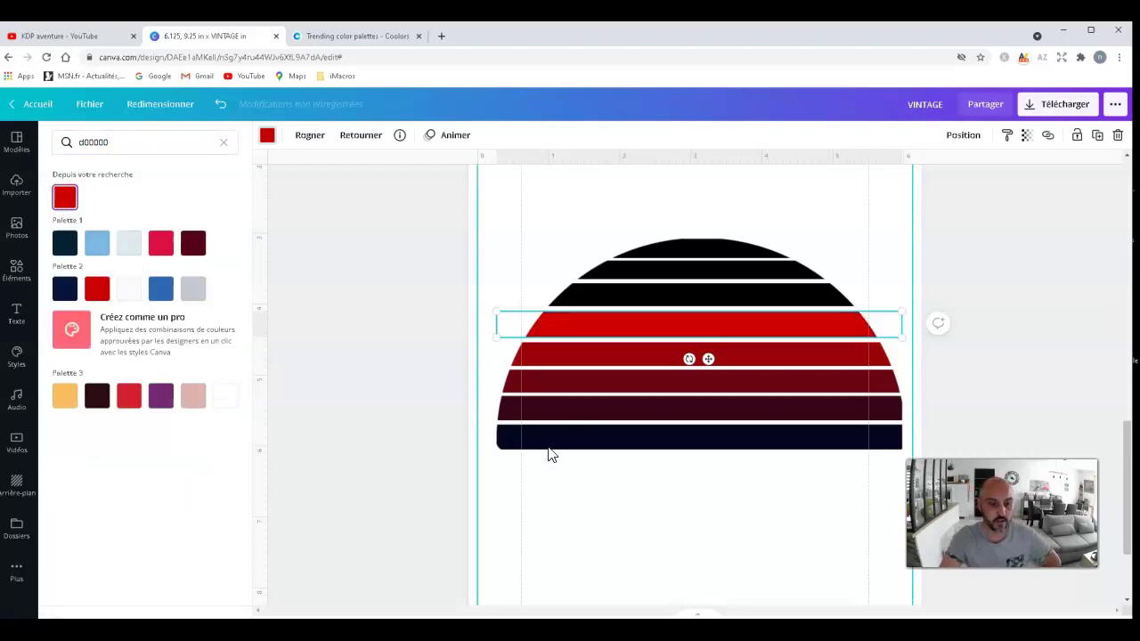
- Copy the orange-red next to the bright red in the Coolors palette and recolour the sixth strip from the base in Canva
left_click(369, 35)
left_click(818, 453)
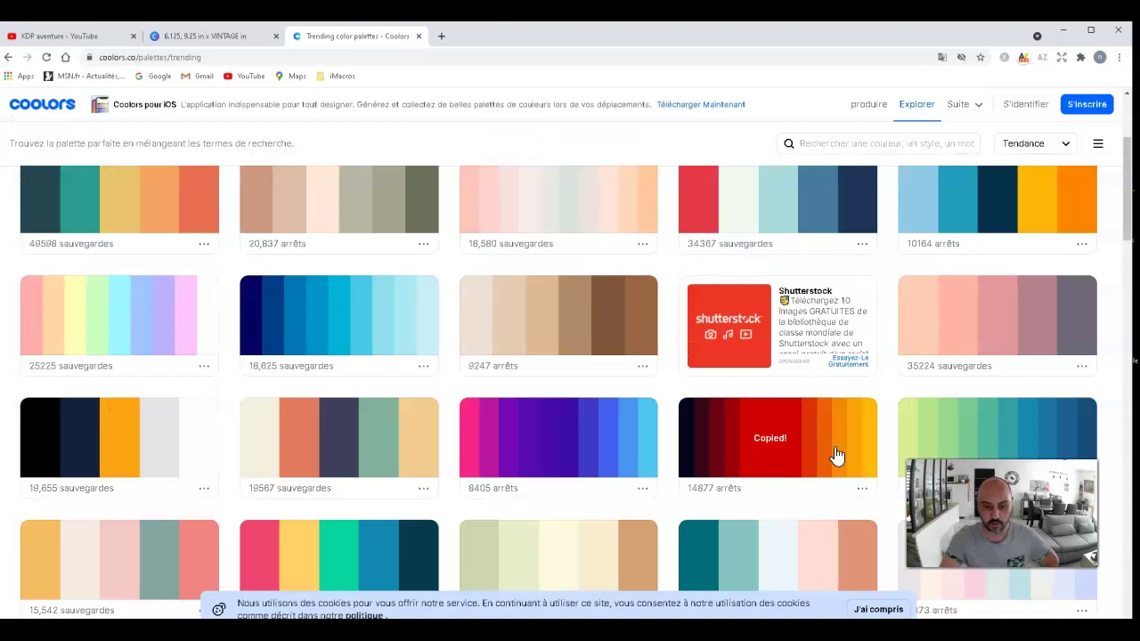
left_click(775, 447)
right_click(775, 446)
left_click(234, 32)
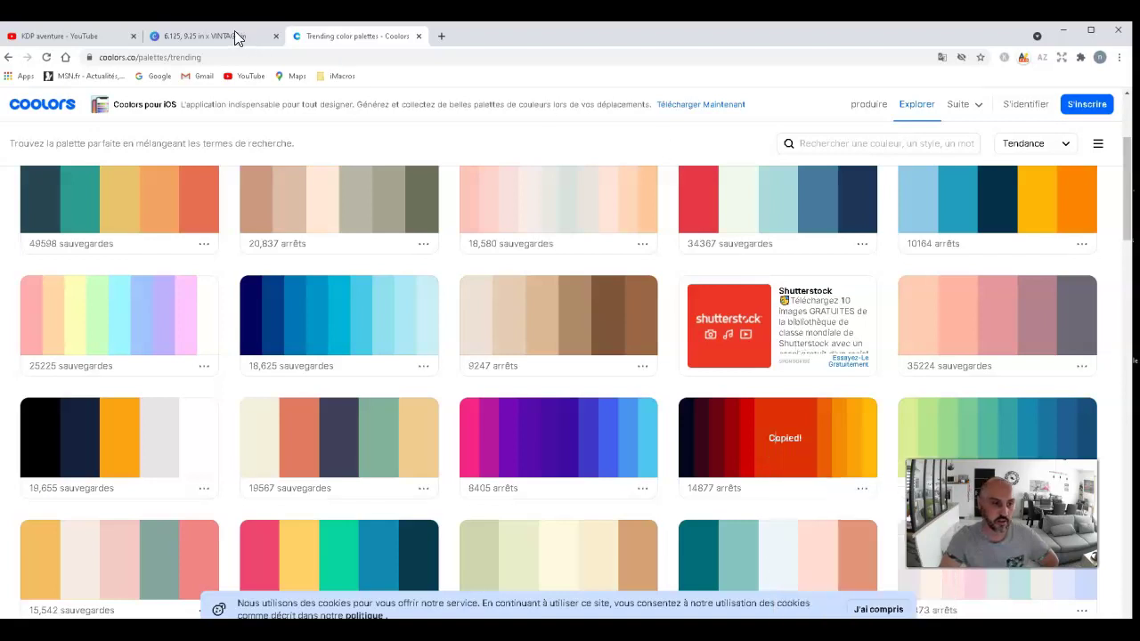
left_click(234, 32)
left_click(647, 295)
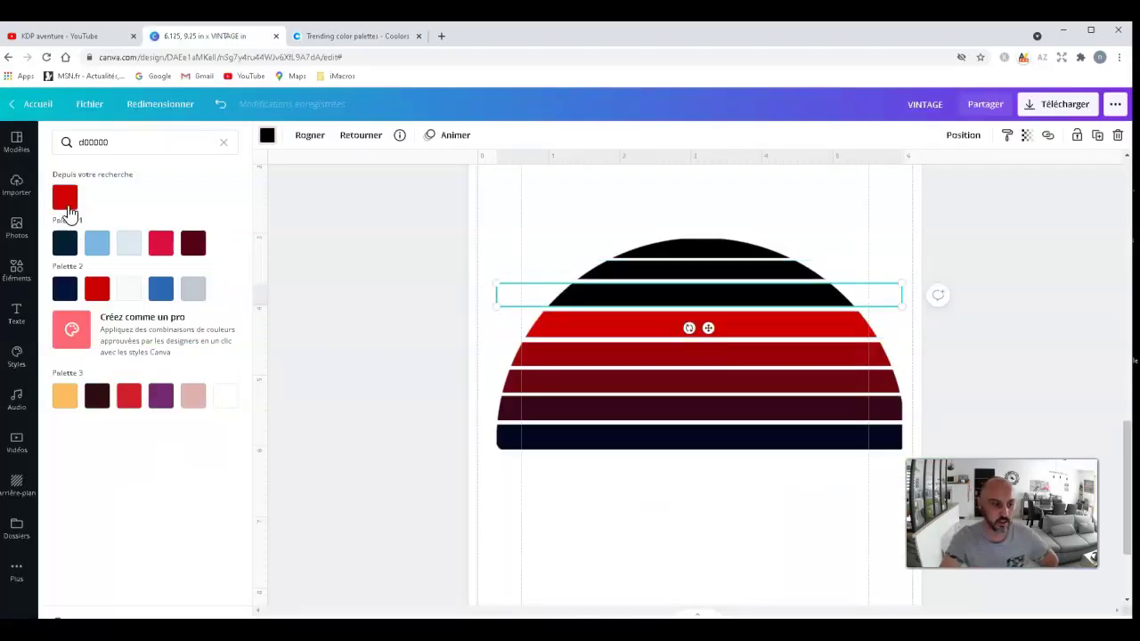
double_click(138, 142)
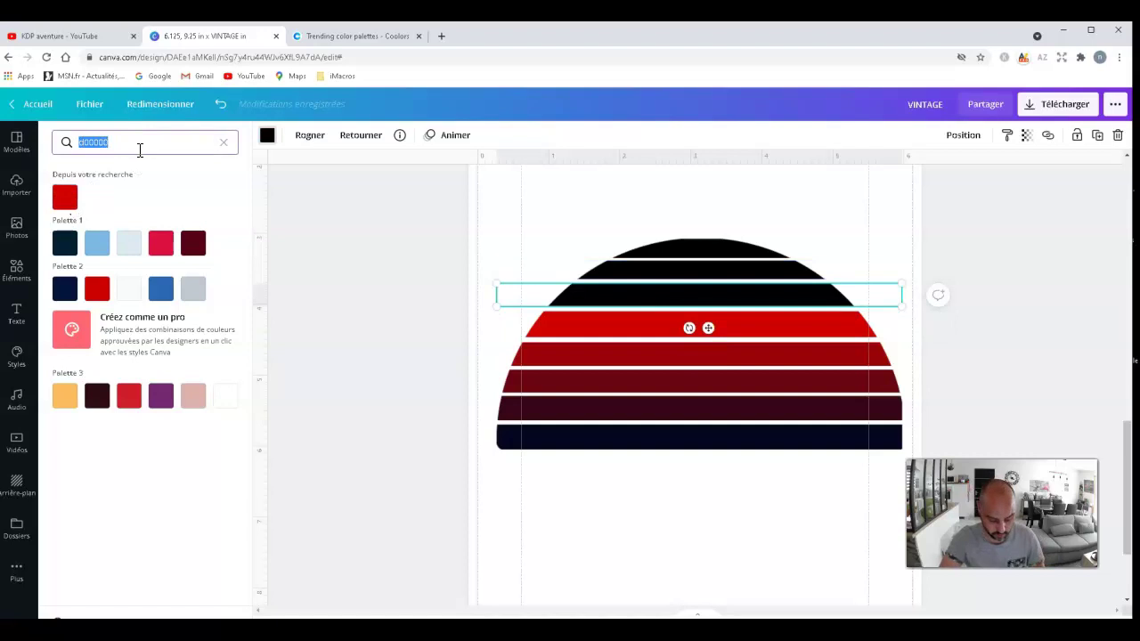
key("ctrl+v")
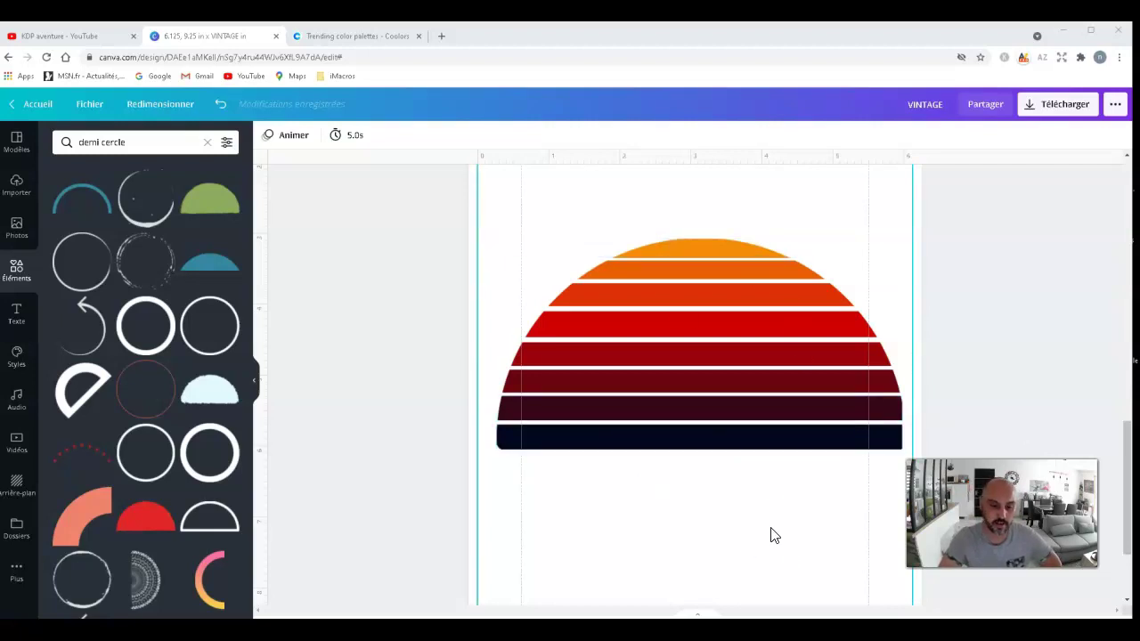
- Review the artwork on the finished Vintage Sunset cover, return to the new striped sun, and search the elements for PALMIER
scroll(747, 544, "up", 10)
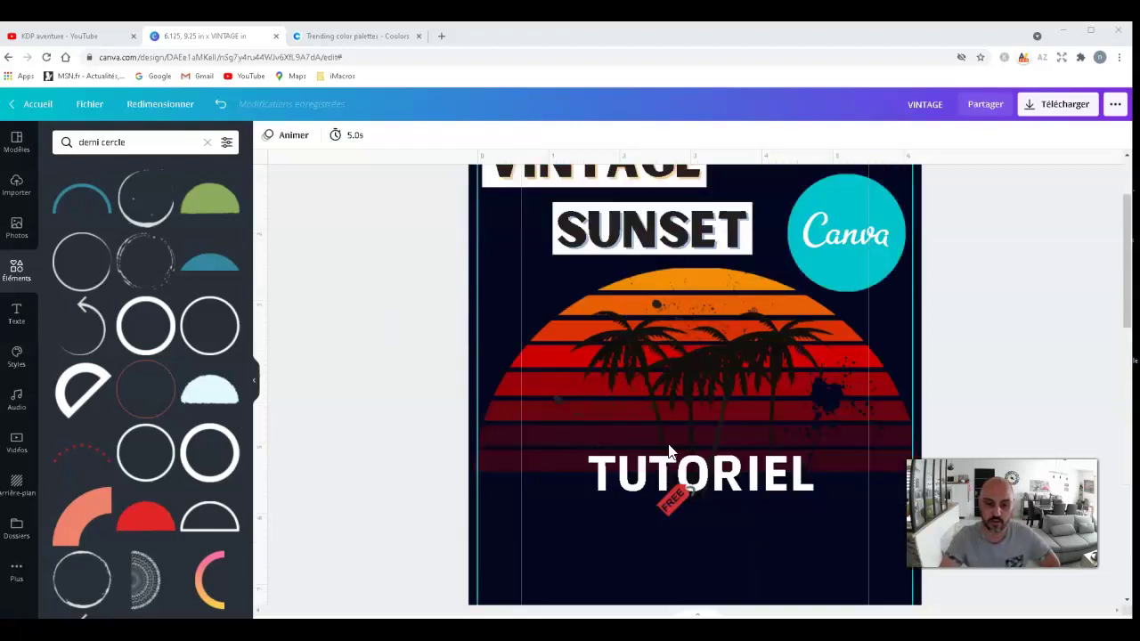
scroll(810, 465, "up", 1)
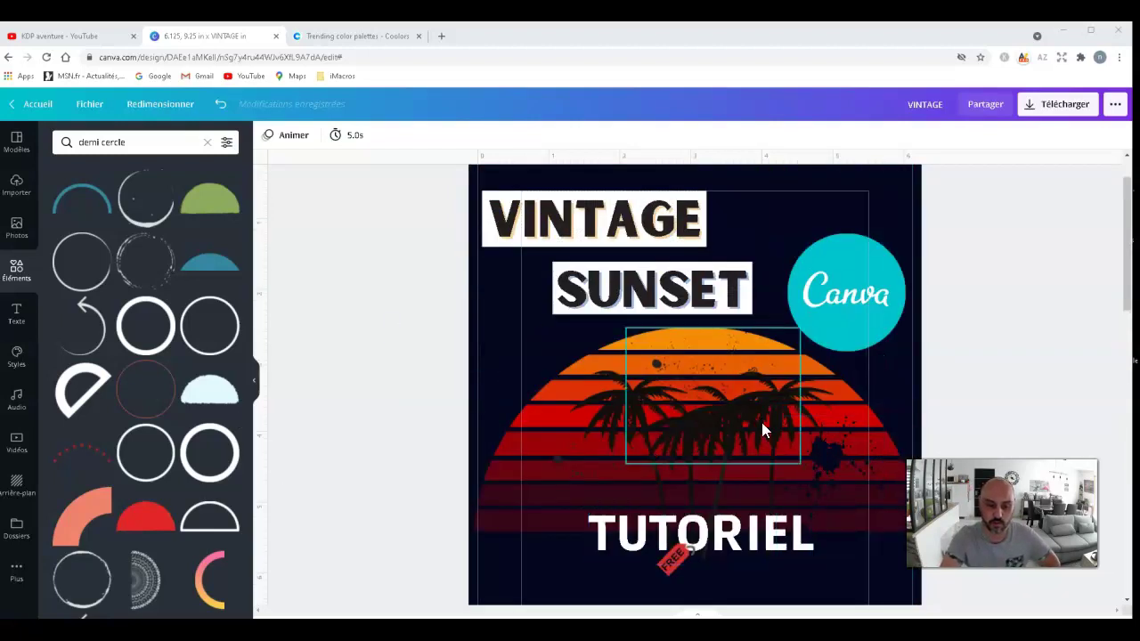
scroll(756, 444, "down", 4)
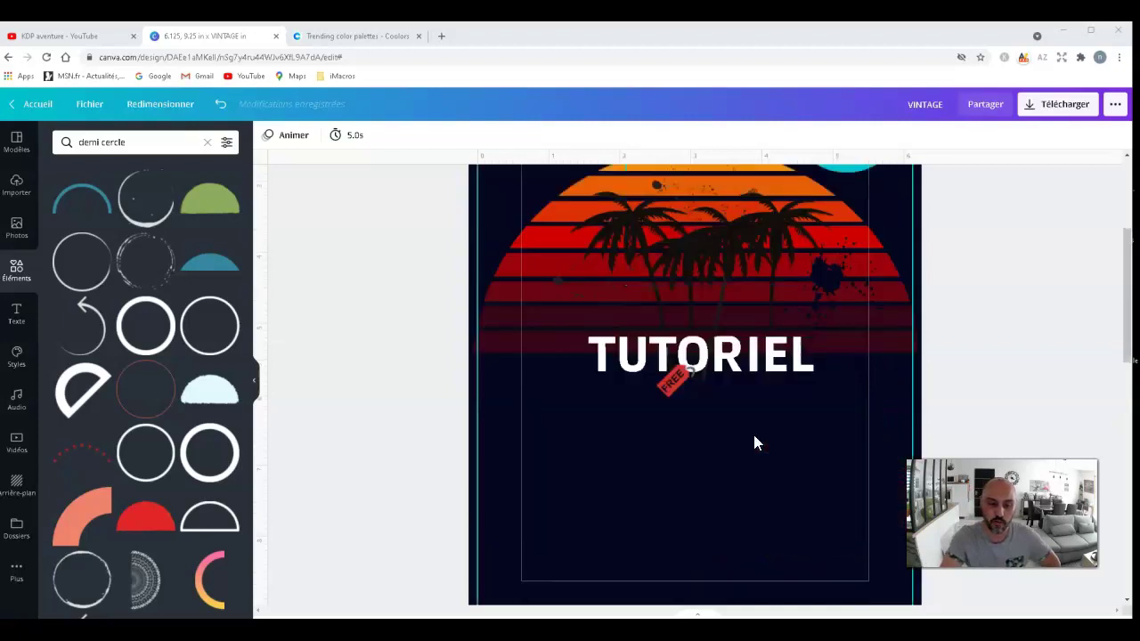
scroll(755, 443, "down", 10)
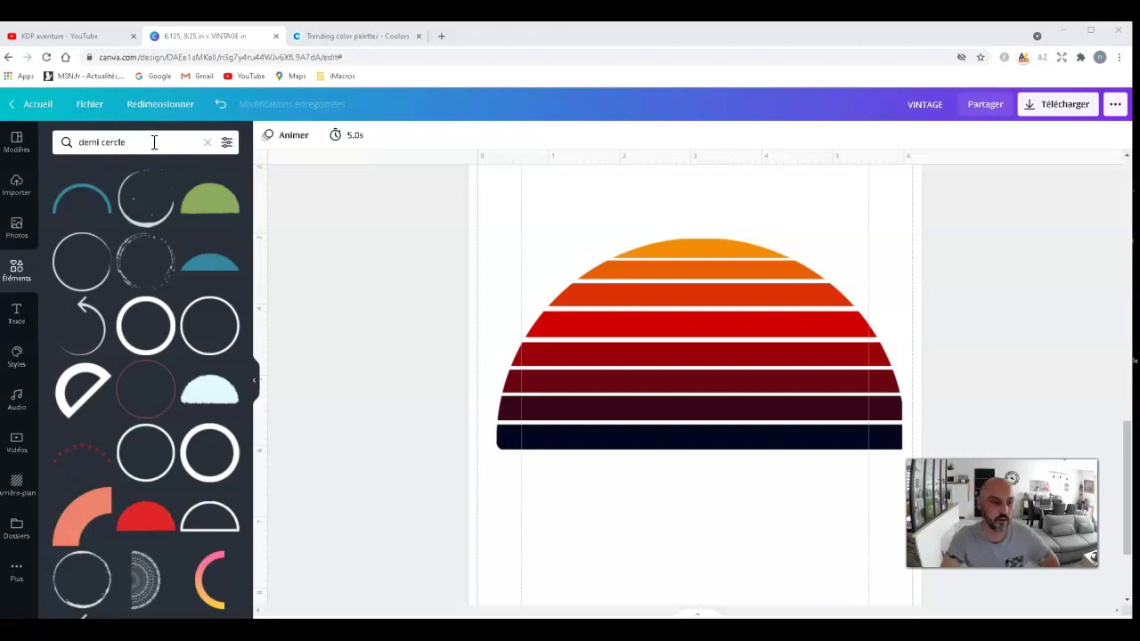
left_click(154, 142)
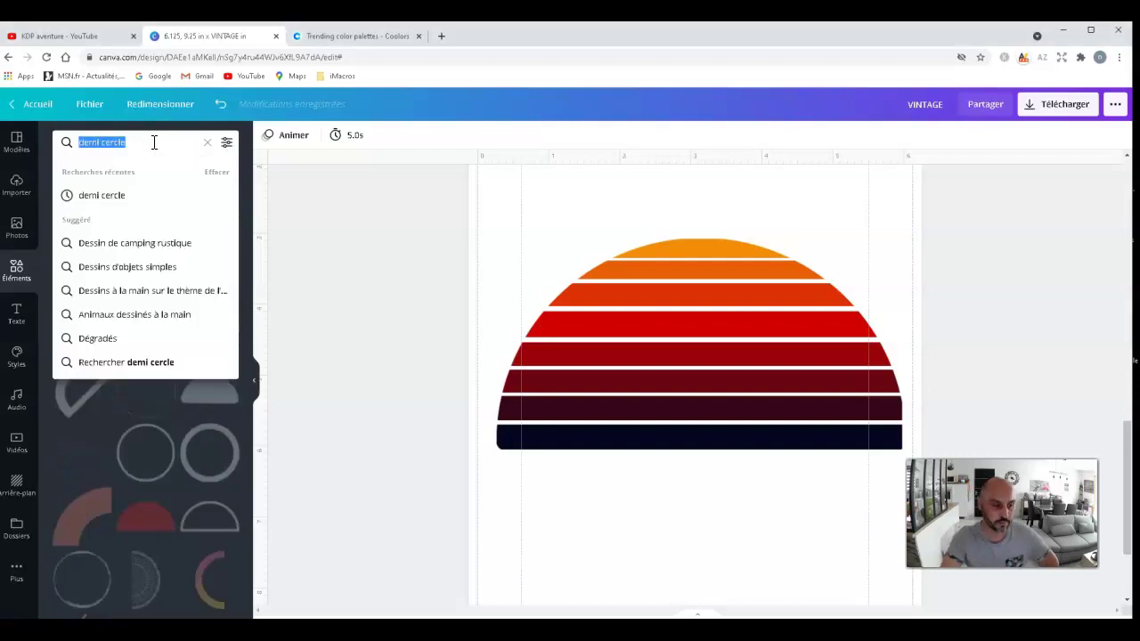
type("PALM")
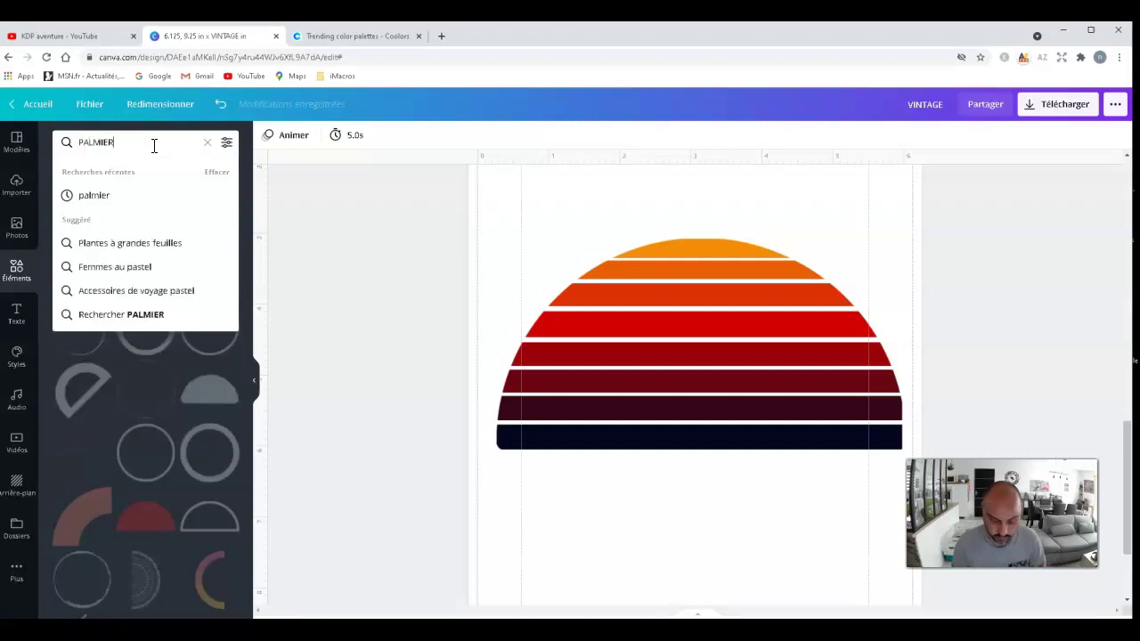
type("IER")
key("Return")
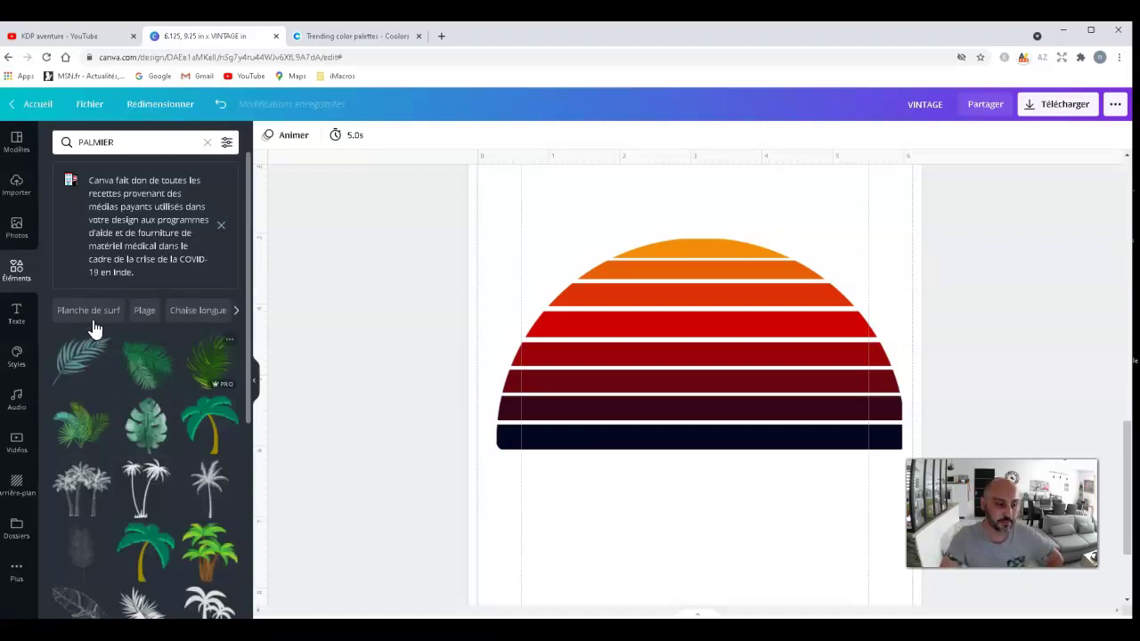
- Switch the element search to Planche de surf and add the free black silhouette of a surfer carrying a board to the sun page
left_click(100, 317)
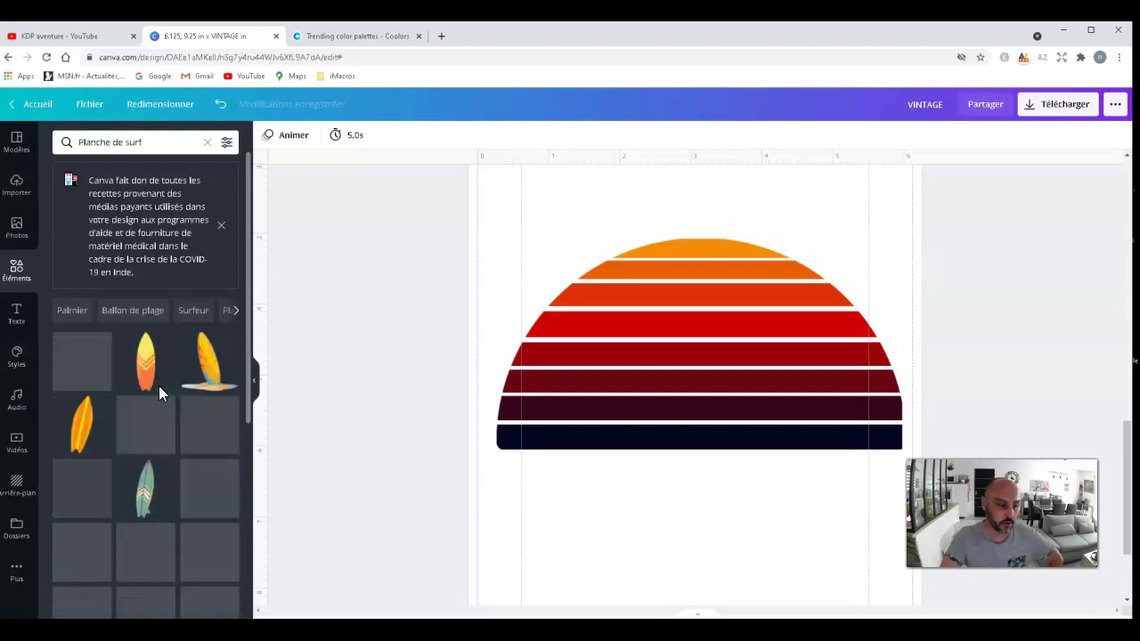
scroll(171, 396, "down", 2)
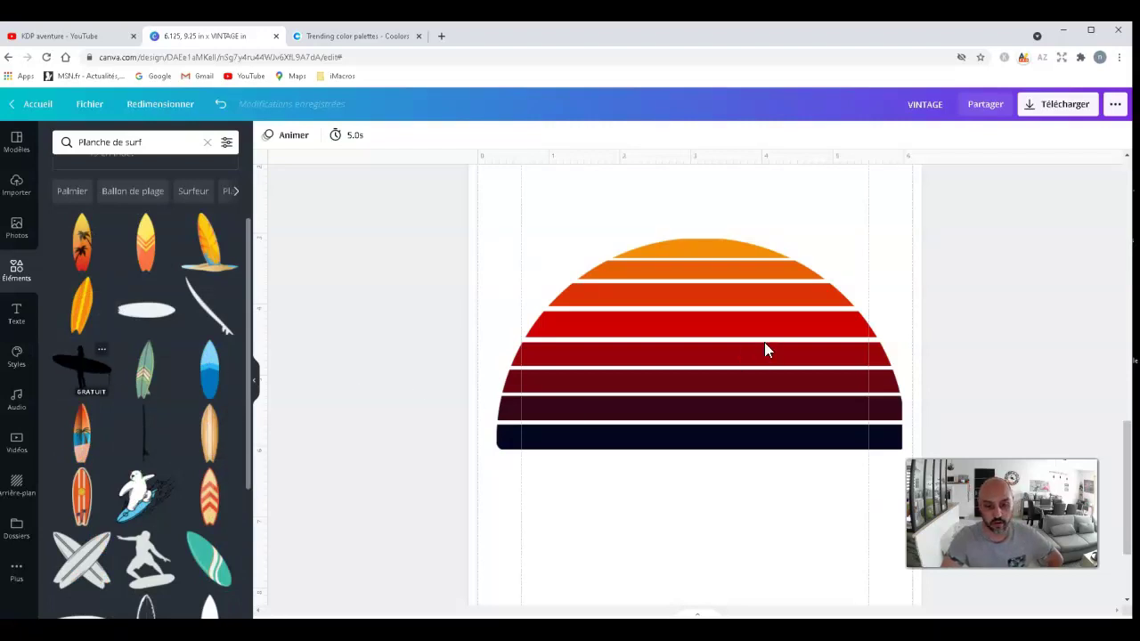
left_click(731, 370)
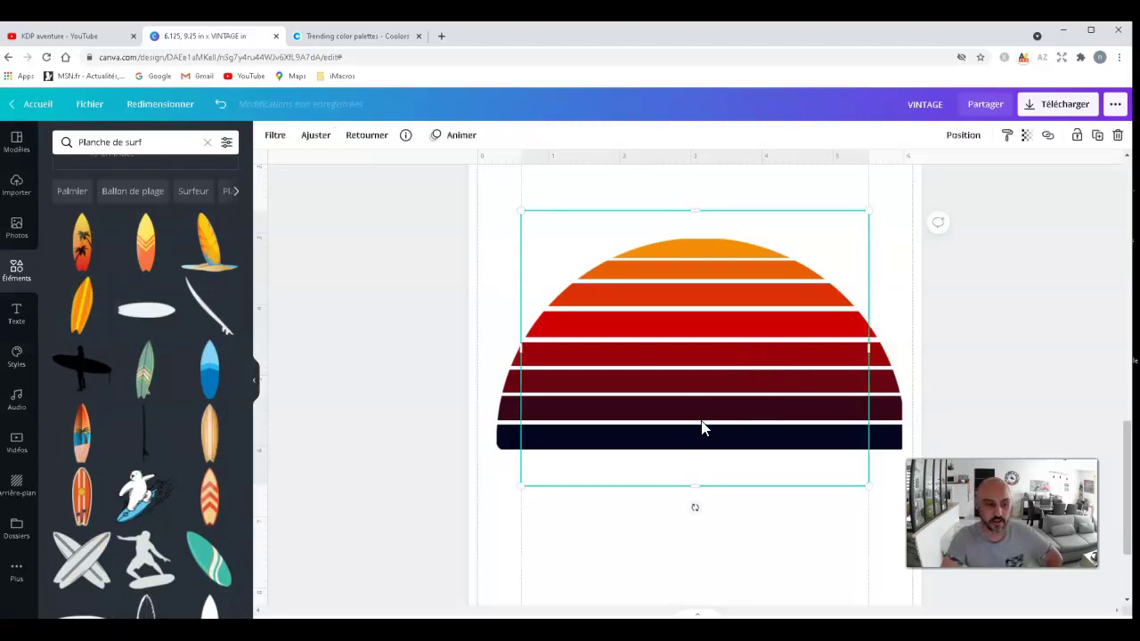
- Shrink the surfer silhouette to about 3 in wide and centre it over the striped sun, with the feet just below the base strip
left_click_drag(869, 213, 835, 341)
left_click_drag(712, 390, 754, 374)
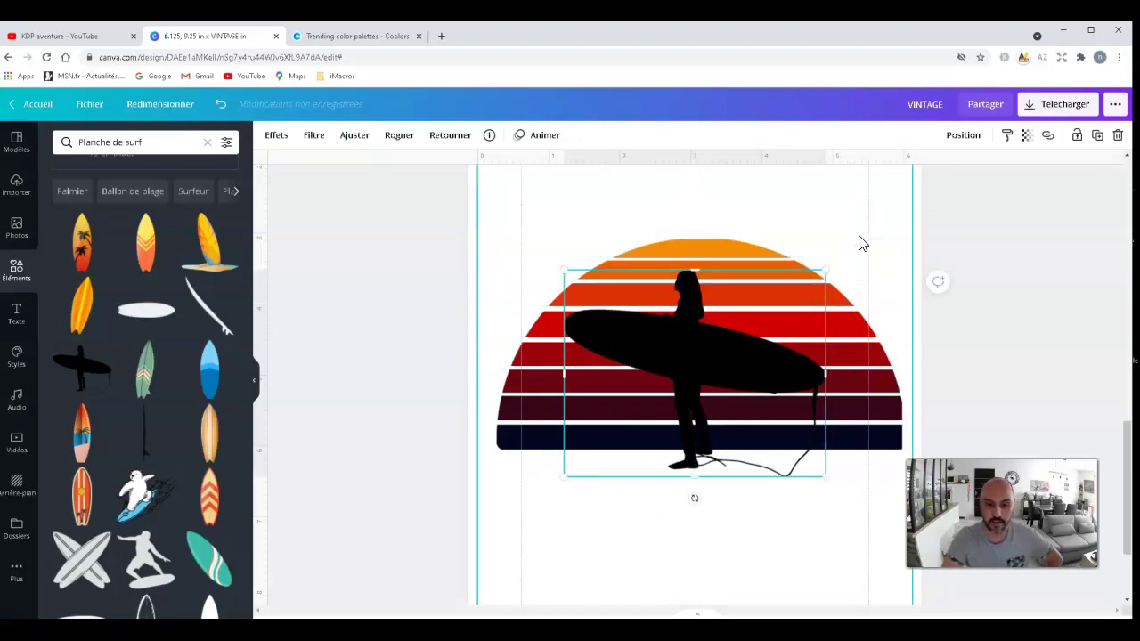
left_click_drag(821, 301, 806, 326)
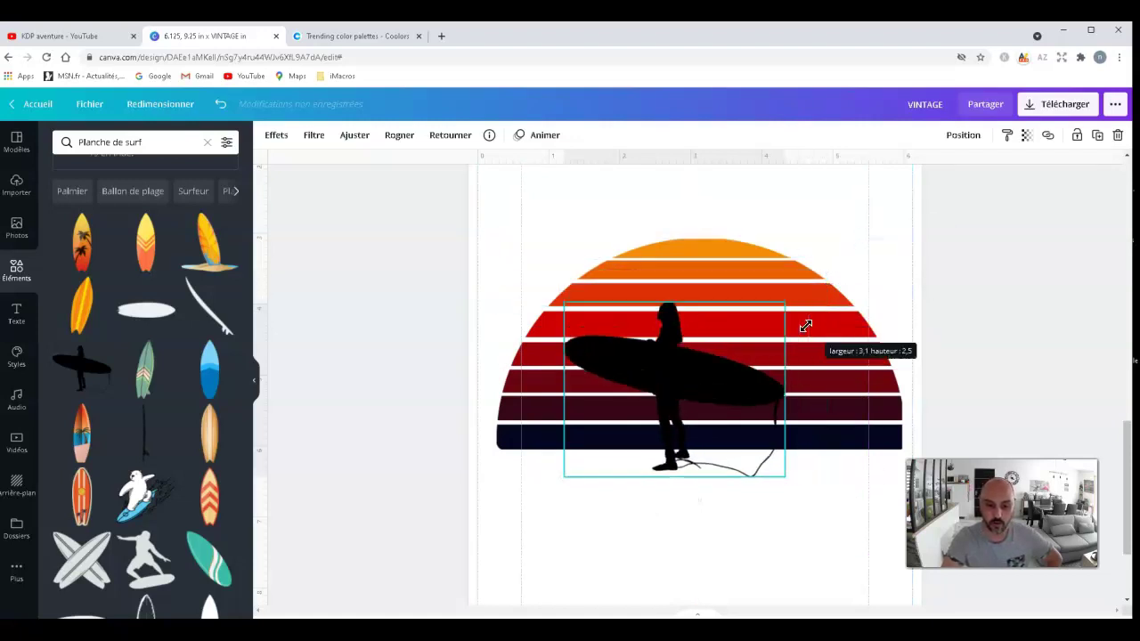
left_click_drag(677, 392, 703, 382)
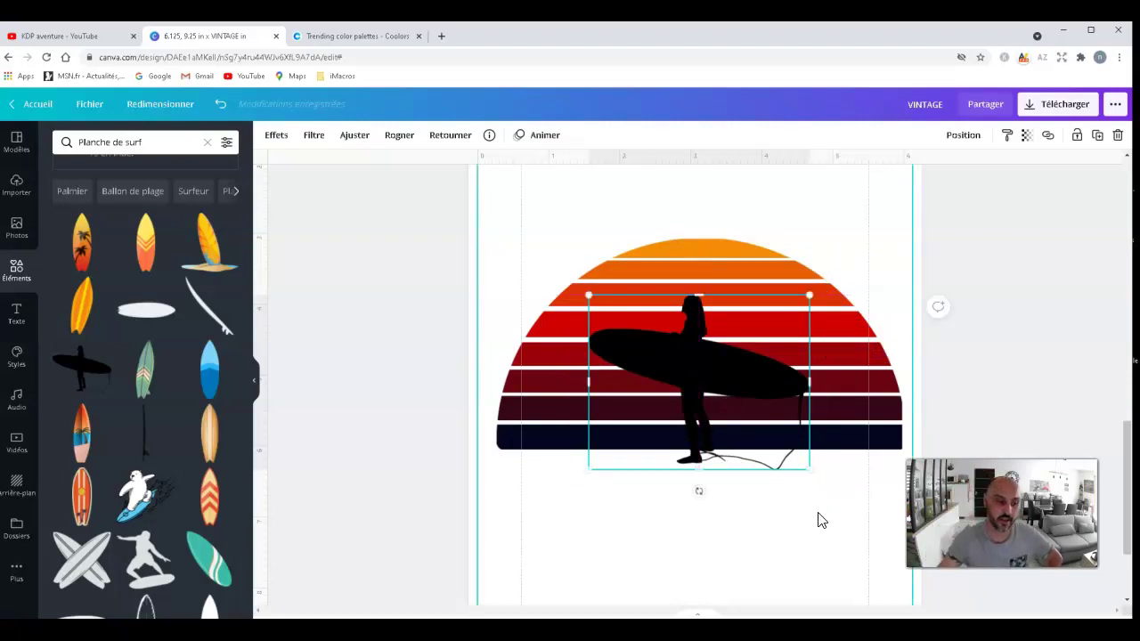
scroll(169, 486, "down", 5)
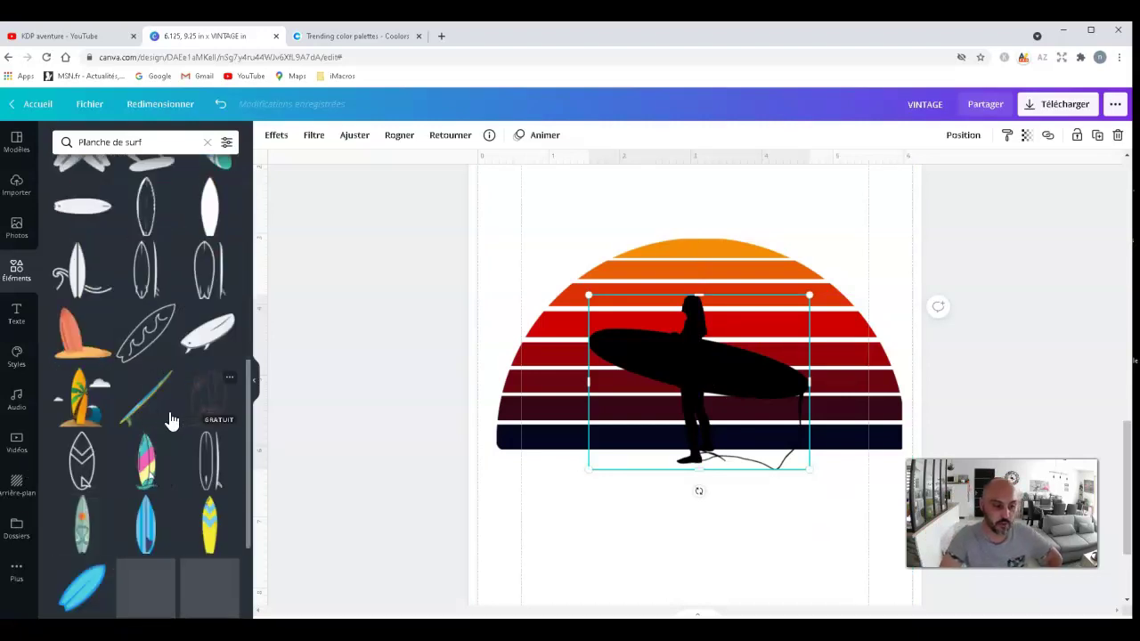
scroll(166, 479, "down", 2)
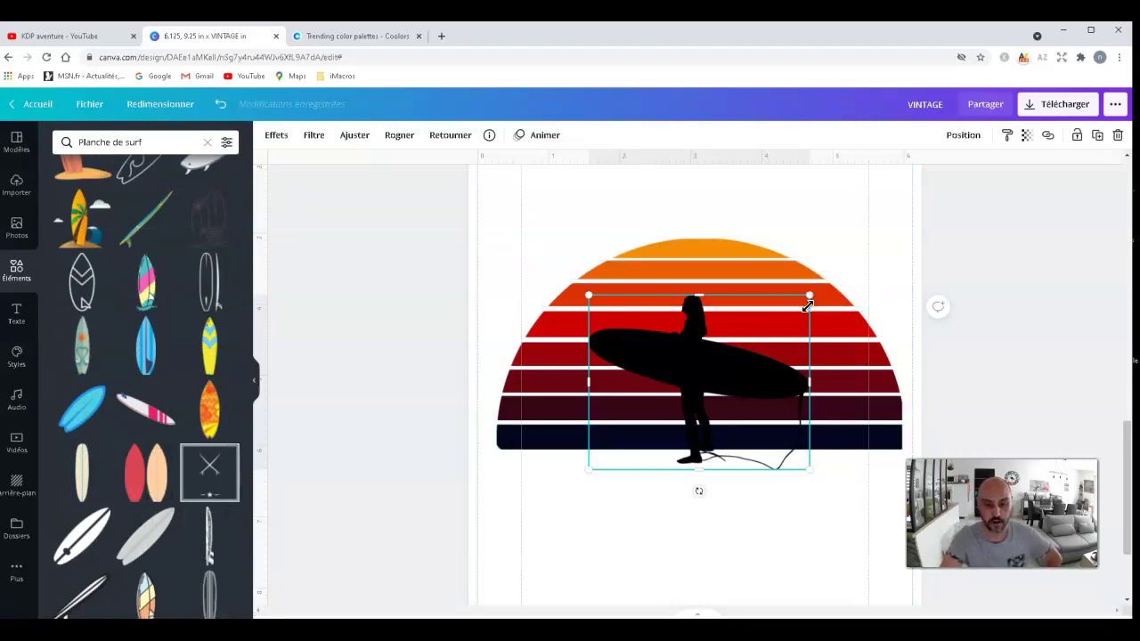
left_click_drag(808, 305, 807, 306)
left_click_drag(723, 387, 718, 382)
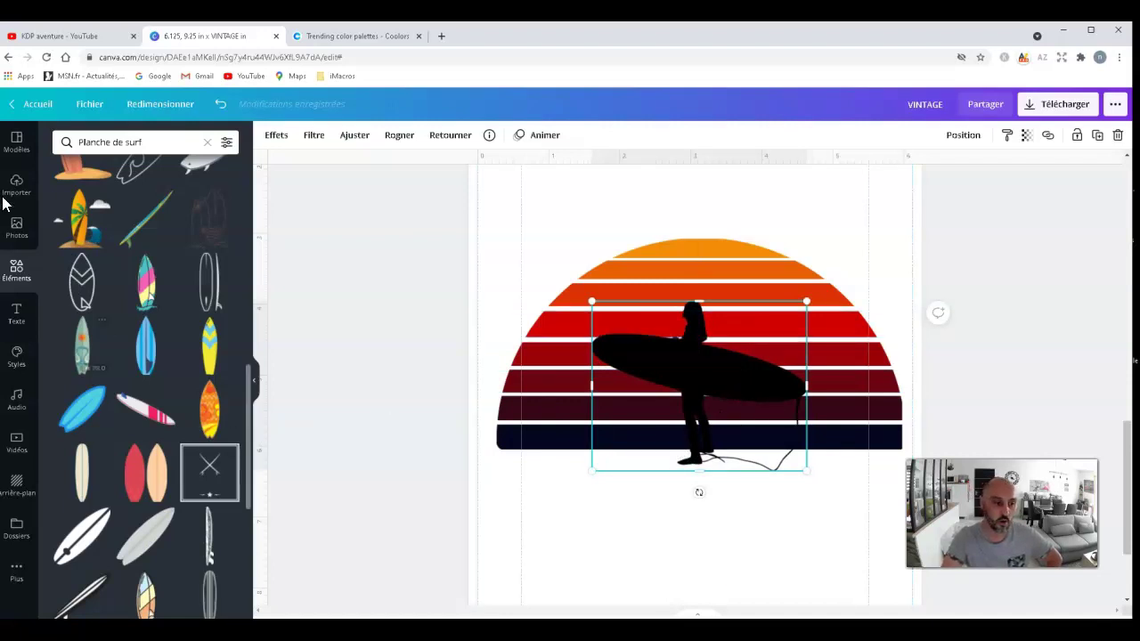
- Replace the element search with splash, check the splatter on the finished Vintage Sunset cover, and return to the surfer page
scroll(178, 235, "up", 3)
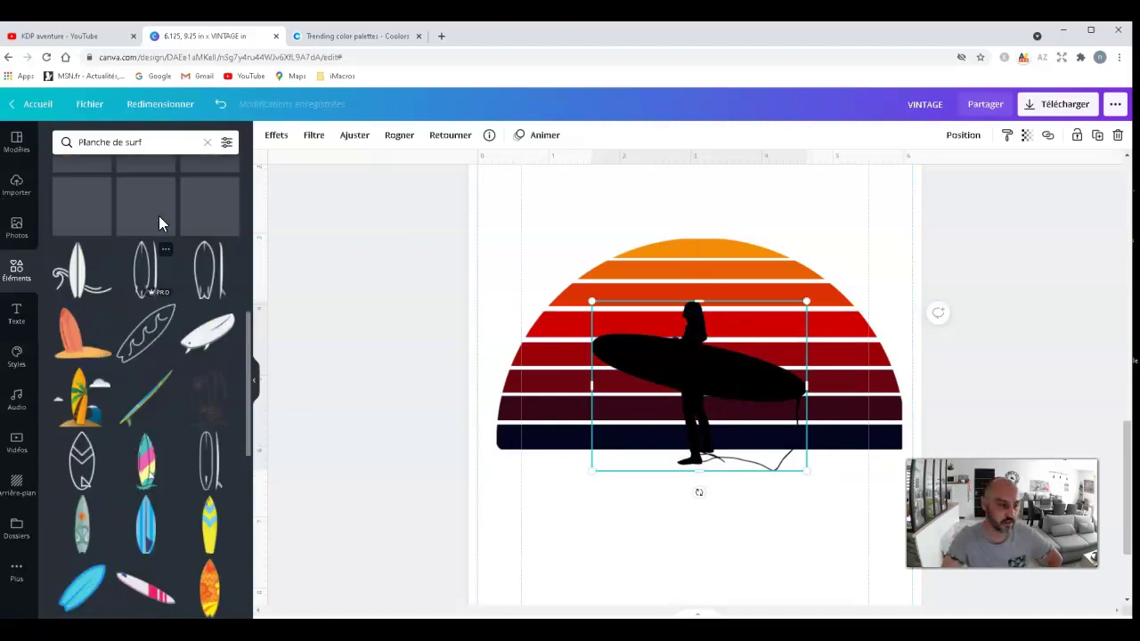
left_click(155, 142)
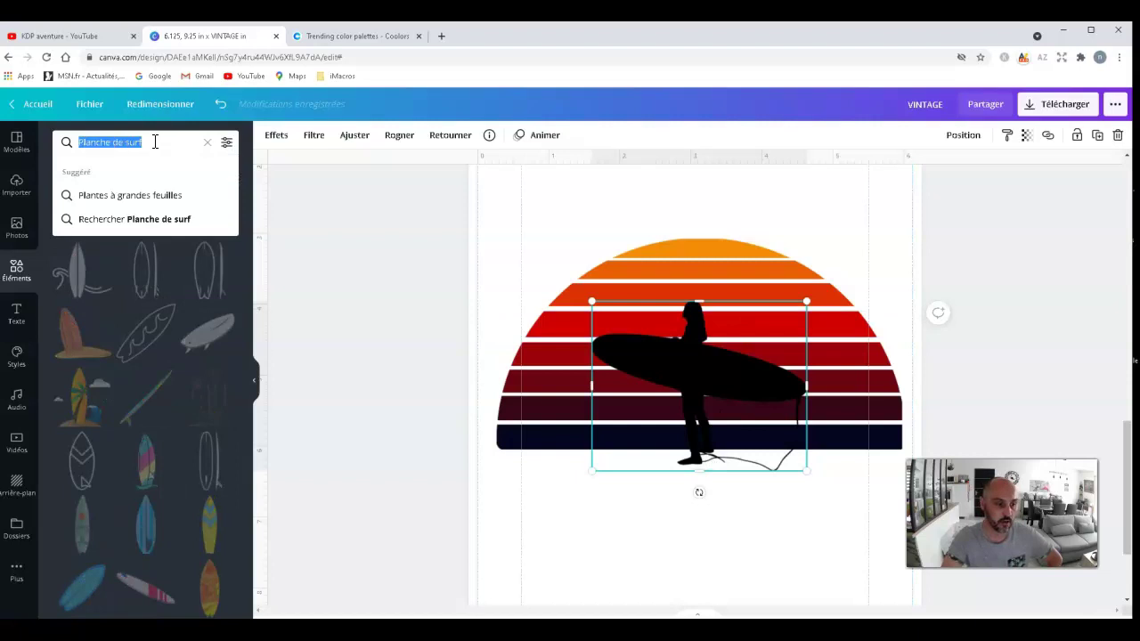
left_click(207, 149)
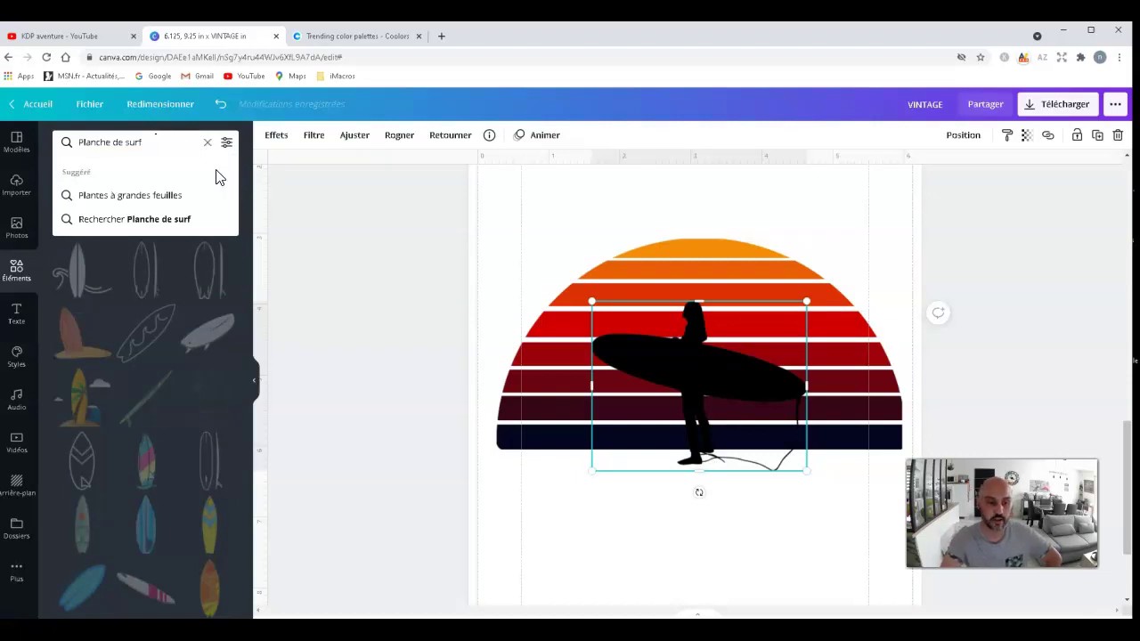
left_click(208, 142)
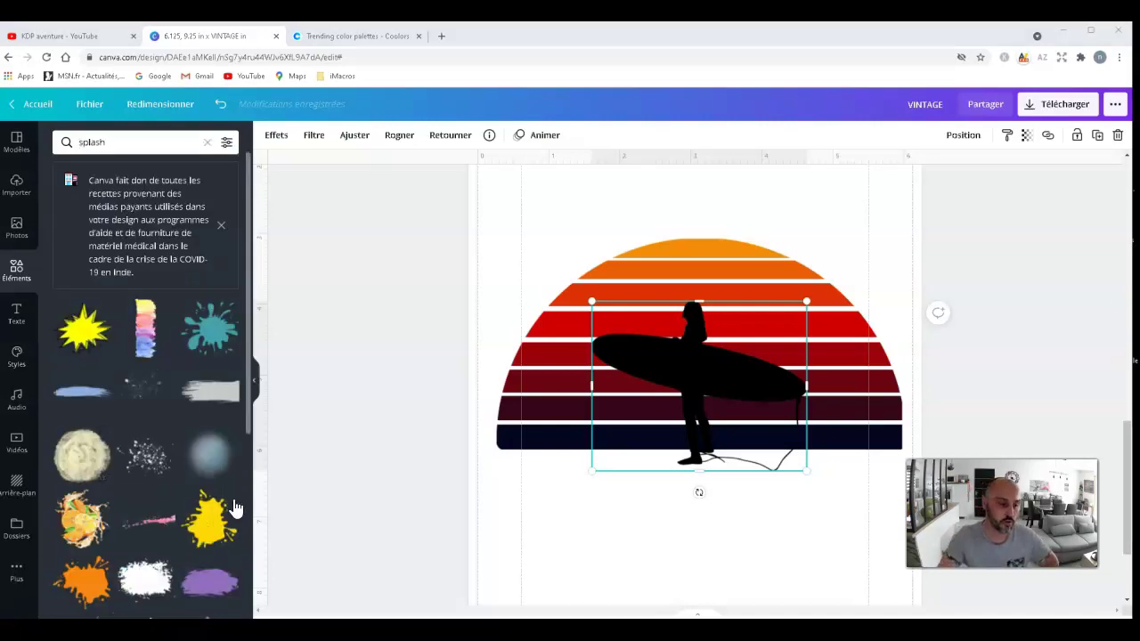
scroll(857, 414, "up", 10)
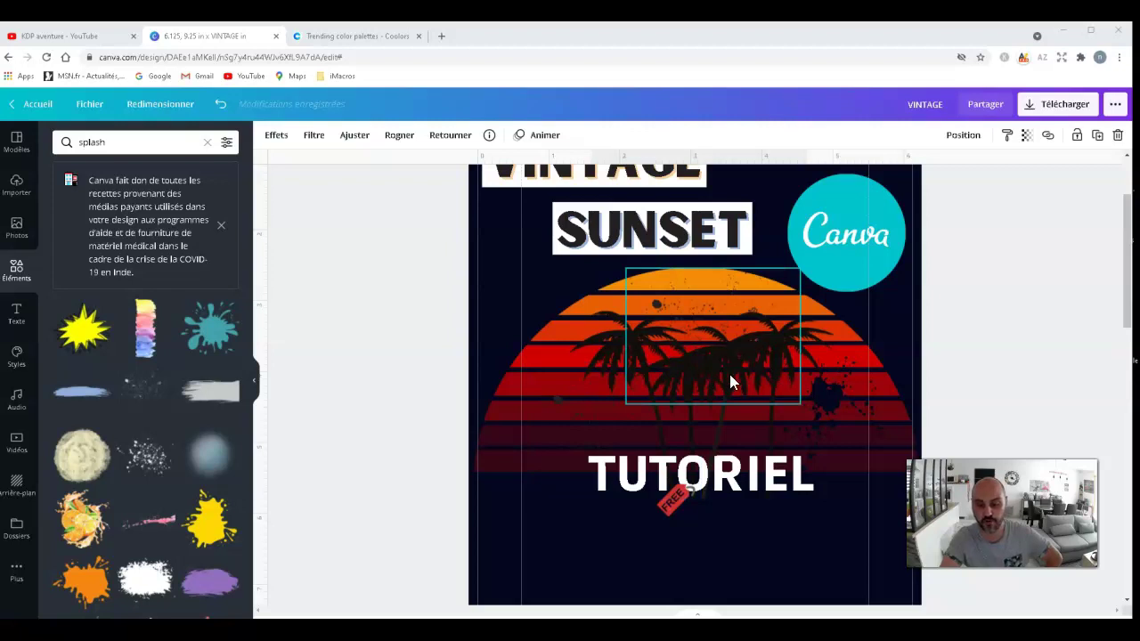
scroll(736, 379, "down", 4)
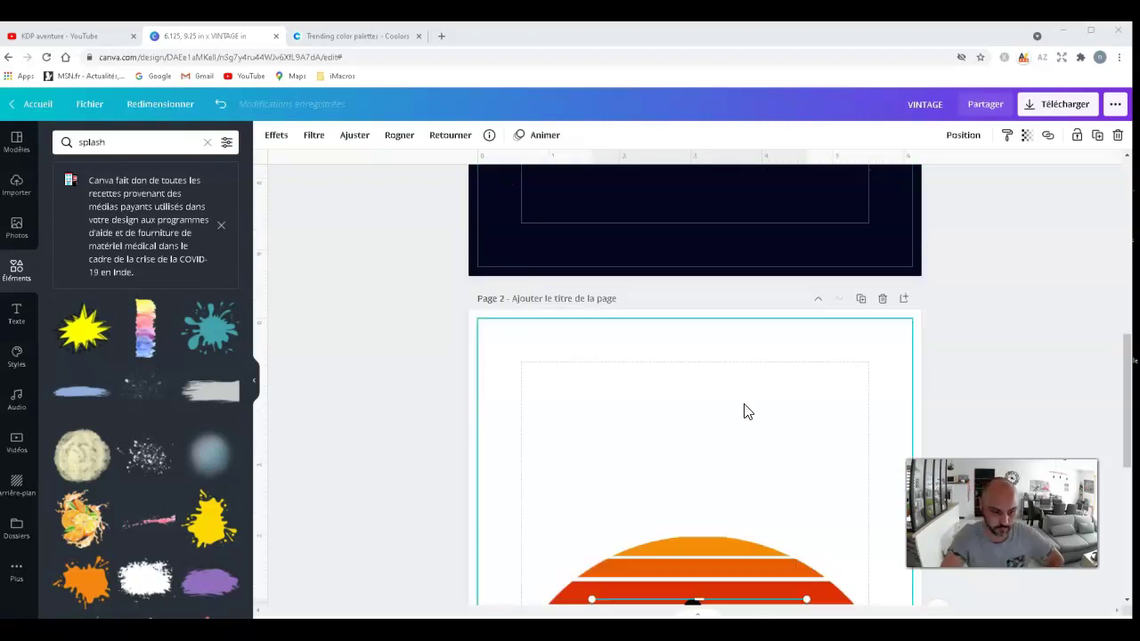
scroll(752, 424, "down", 1)
scroll(759, 429, "down", 1)
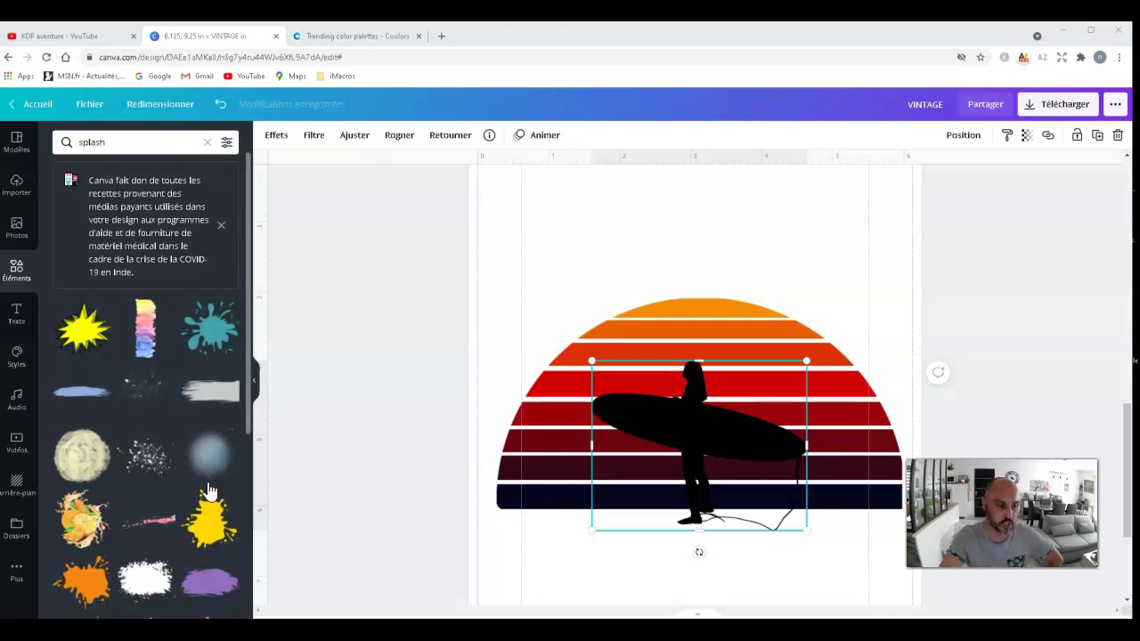
- Add the faint dark speckle splash from the PRO elements and place it over the nose of the surfboard on the sun's left side
left_click(149, 397)
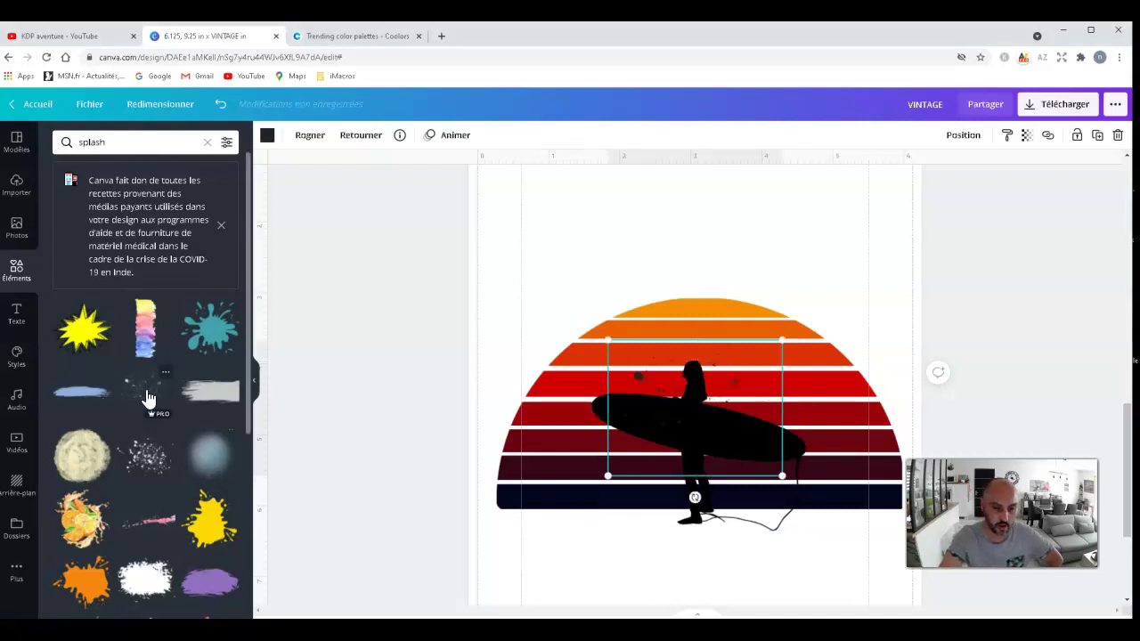
left_click_drag(621, 400, 569, 423)
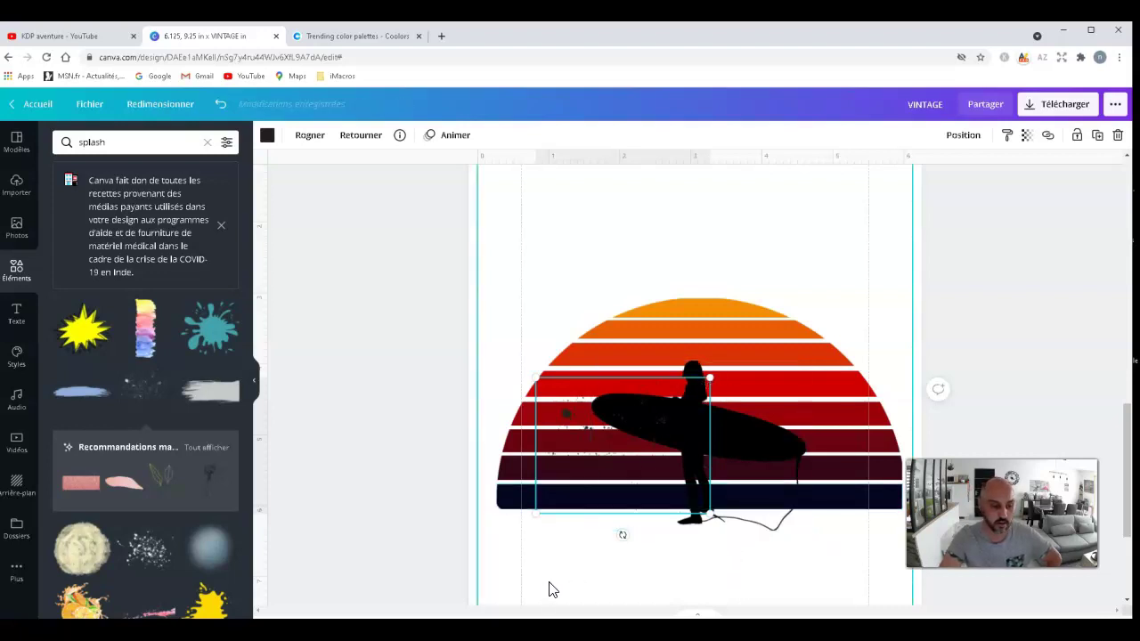
scroll(708, 519, "down", 3)
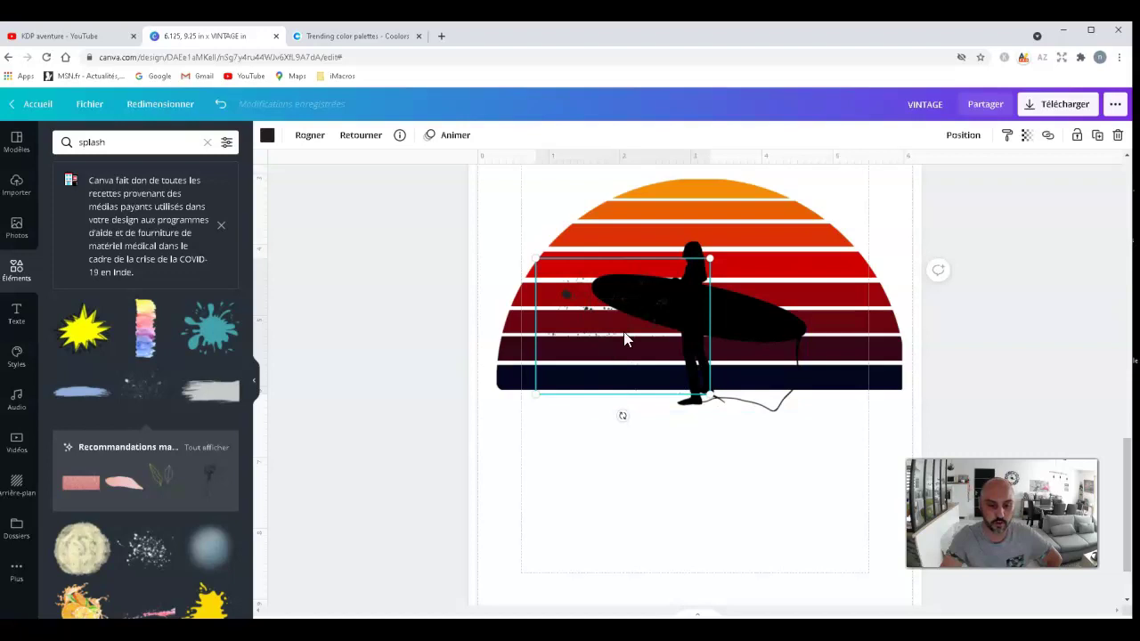
scroll(645, 520, "up", 3)
scroll(637, 538, "down", 4)
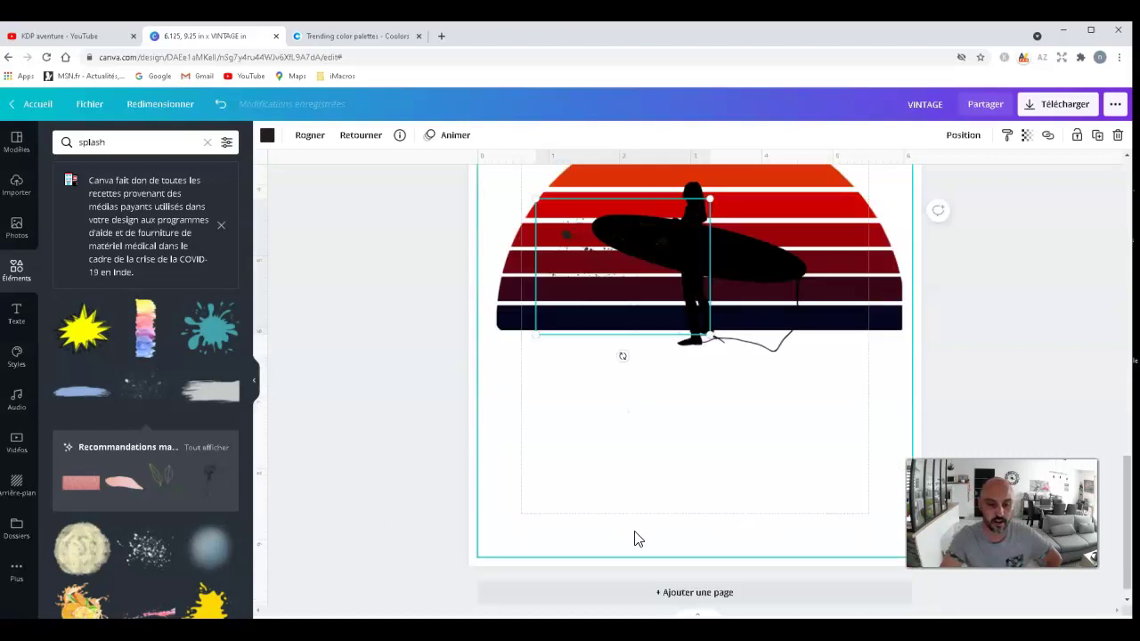
scroll(656, 505, "up", 3)
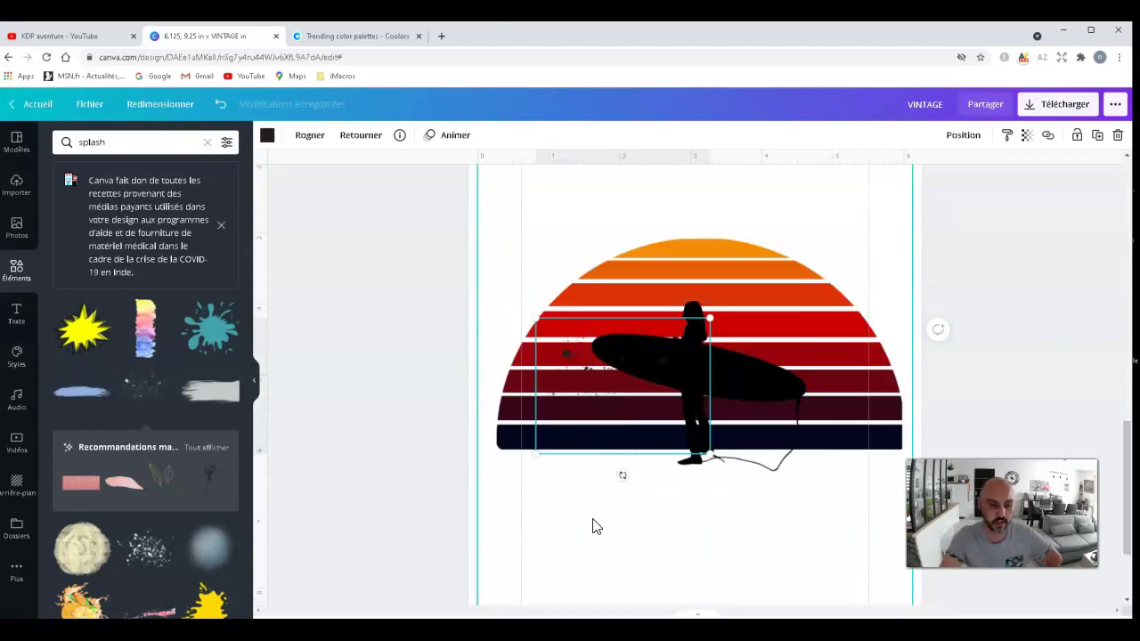
- Add the free fine splatter in black, shrink it to about 2.3 in wide, and tilt it slightly clockwise over the sun's upper right
scroll(163, 575, "down", 3)
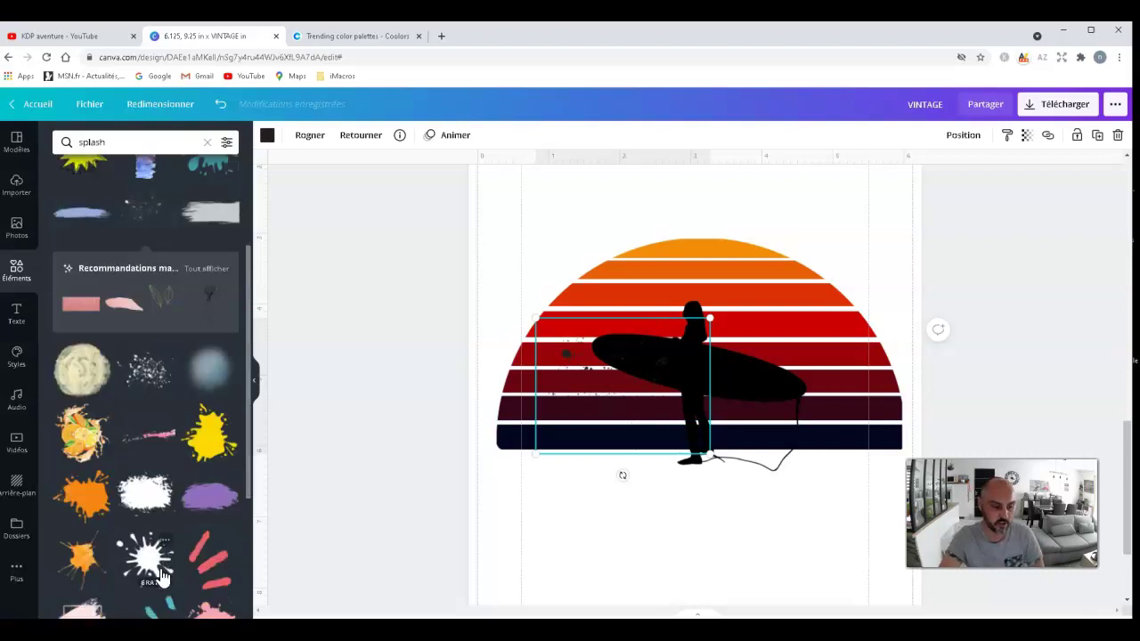
left_click(141, 376)
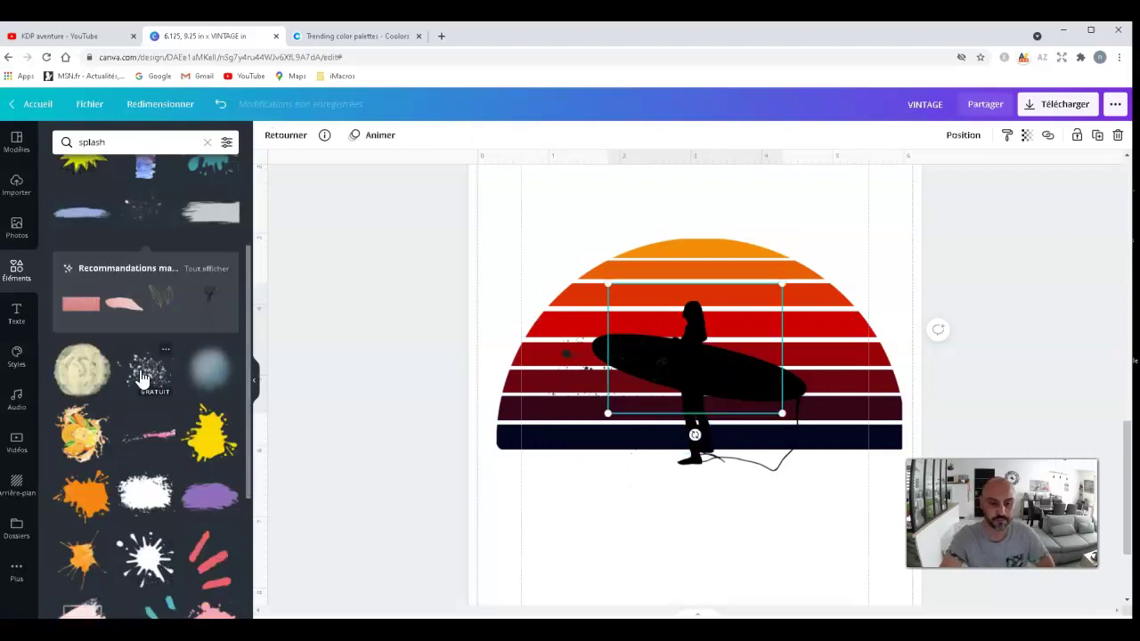
left_click_drag(703, 361, 784, 368)
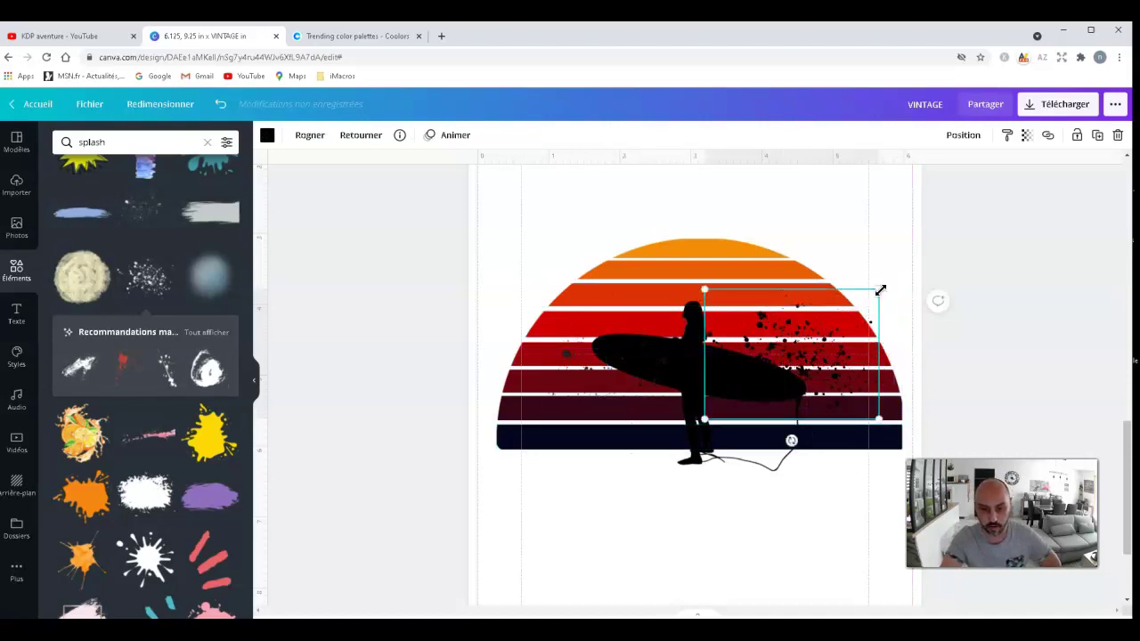
left_click_drag(873, 299, 862, 310)
mouse_move(770, 331)
left_mouse_down()
mouse_move(730, 291)
mouse_move(760, 333)
left_mouse_up()
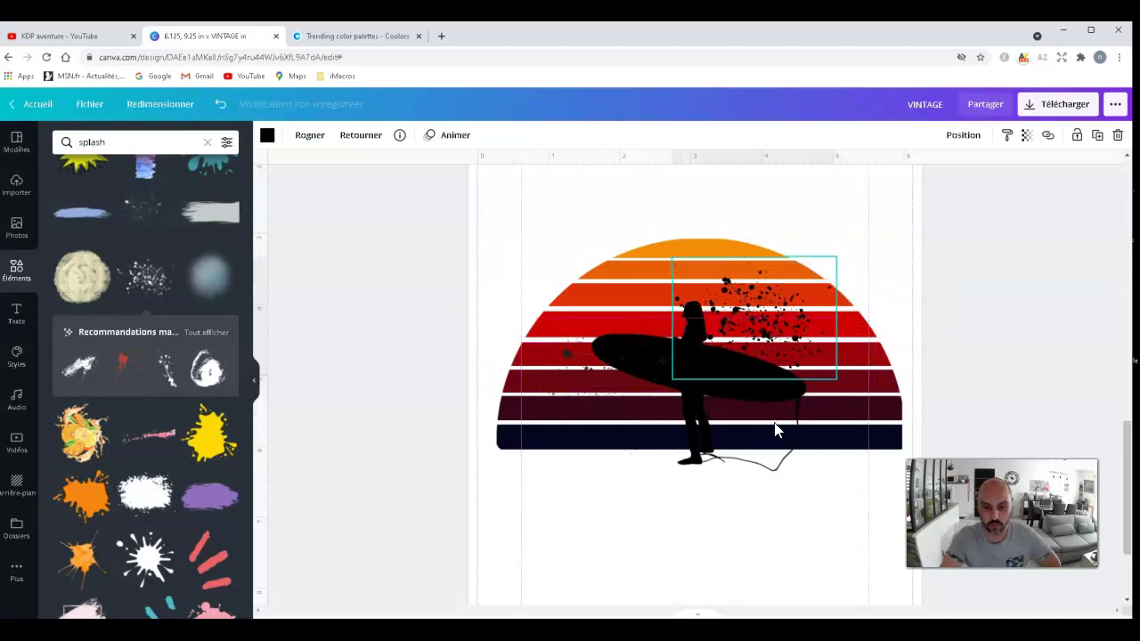
left_click_drag(754, 401, 728, 396)
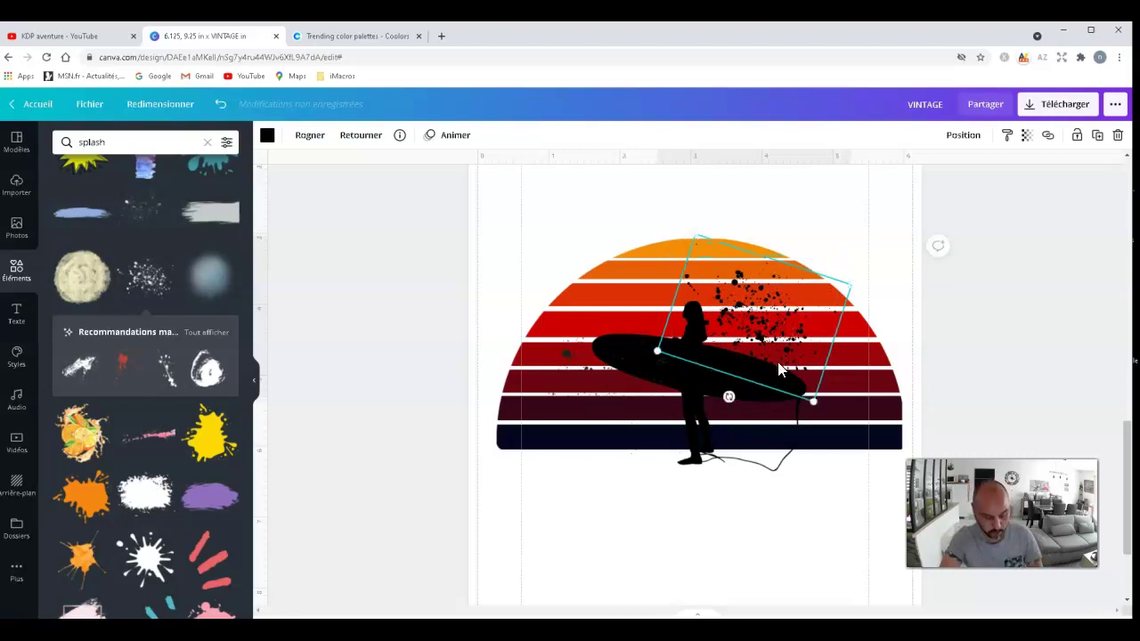
- Duplicate the black splatter, recolour the copy white, and shift it down towards the sun's right edge
left_click_drag(778, 379, 793, 393)
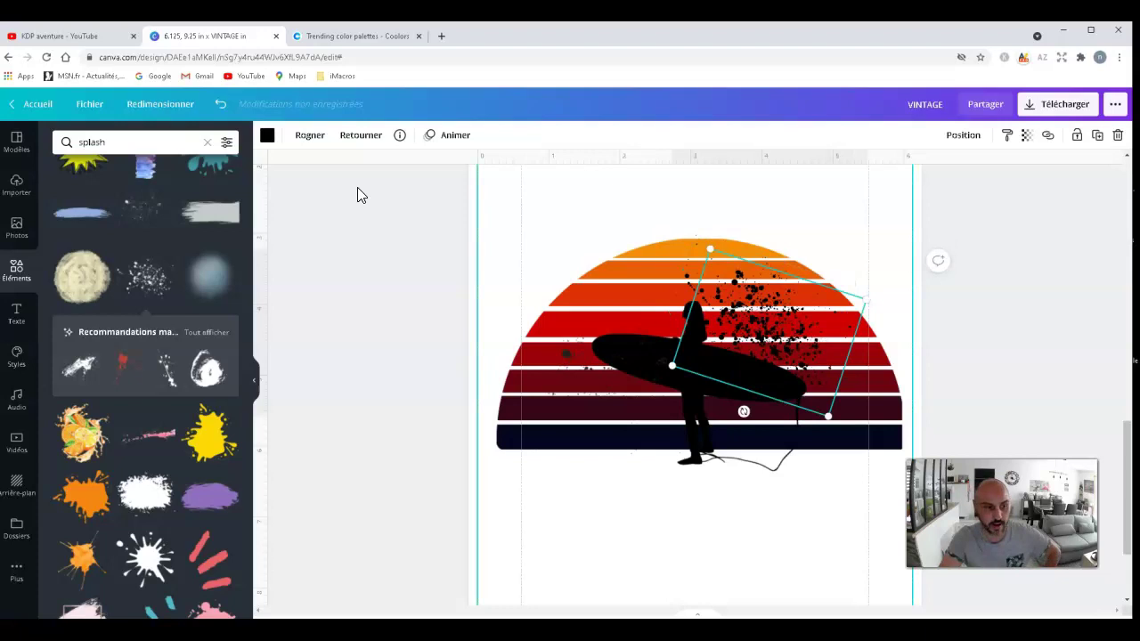
left_click(268, 136)
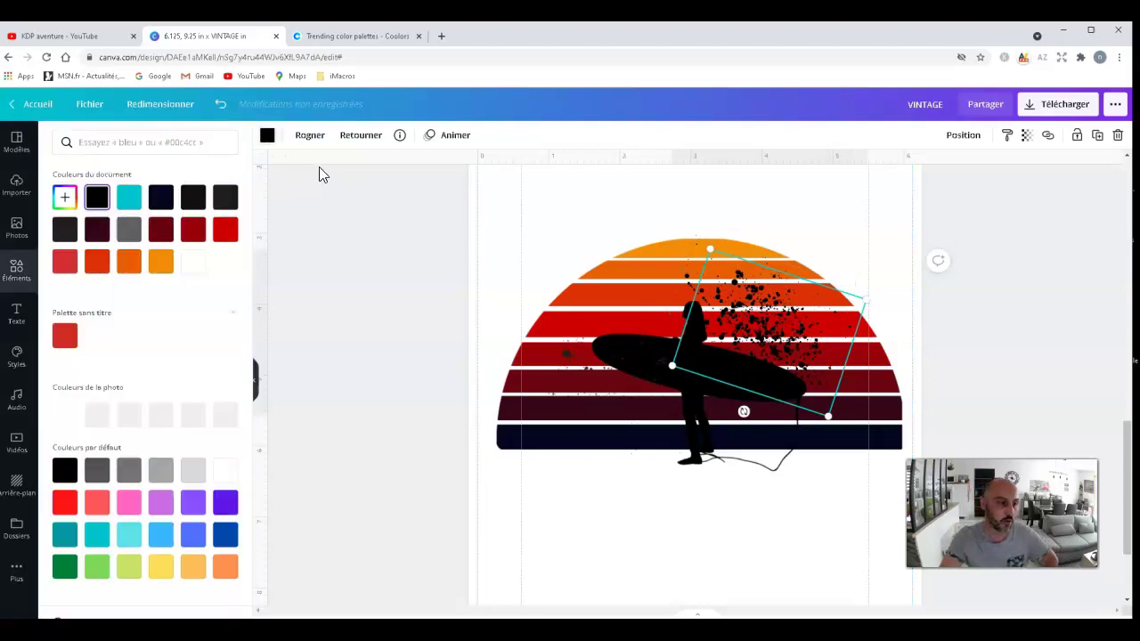
left_click(202, 267)
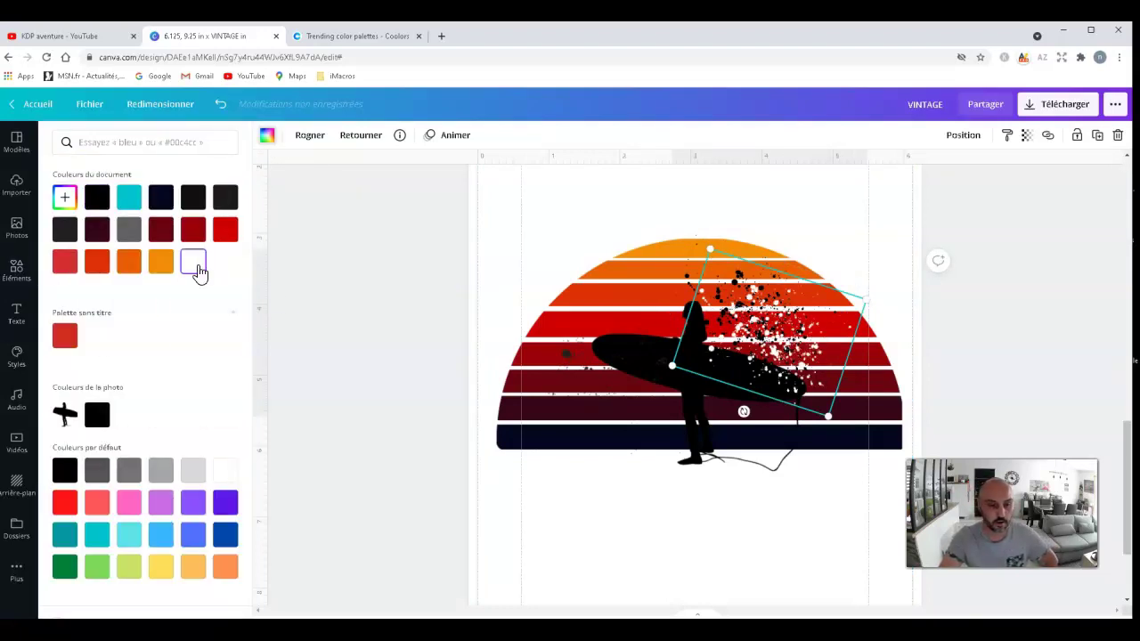
left_click_drag(837, 350, 860, 362)
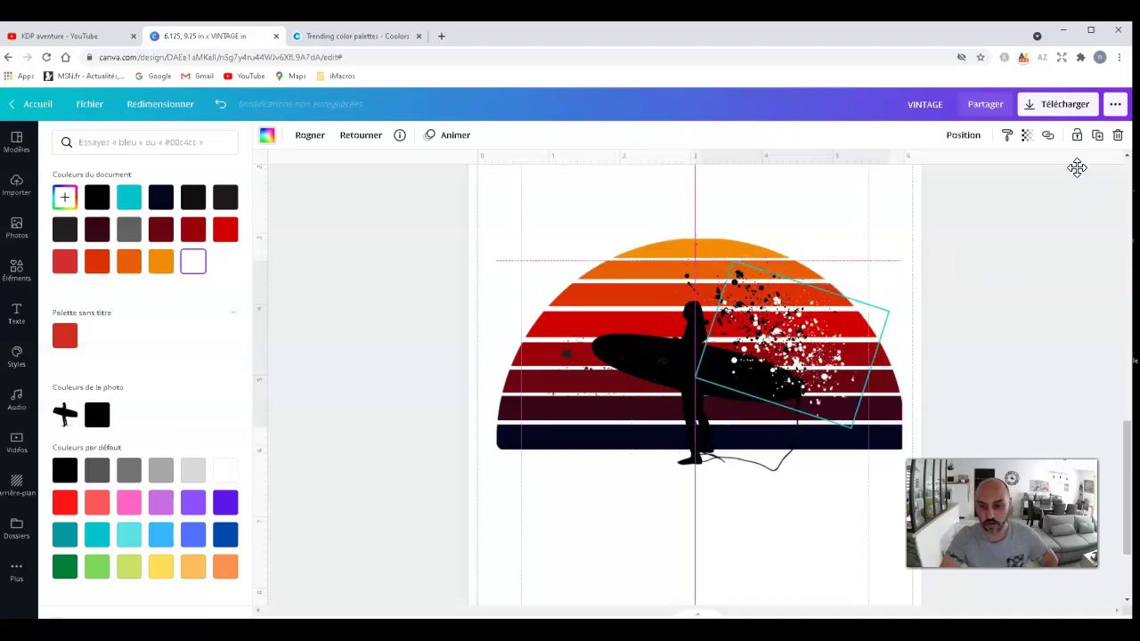
- Set the splatter copy's transparency to 81 and recolour it with the dark plum document colour
left_click(1028, 136)
mouse_move(990, 176)
left_mouse_down()
mouse_move(941, 180)
mouse_move(975, 180)
left_mouse_up()
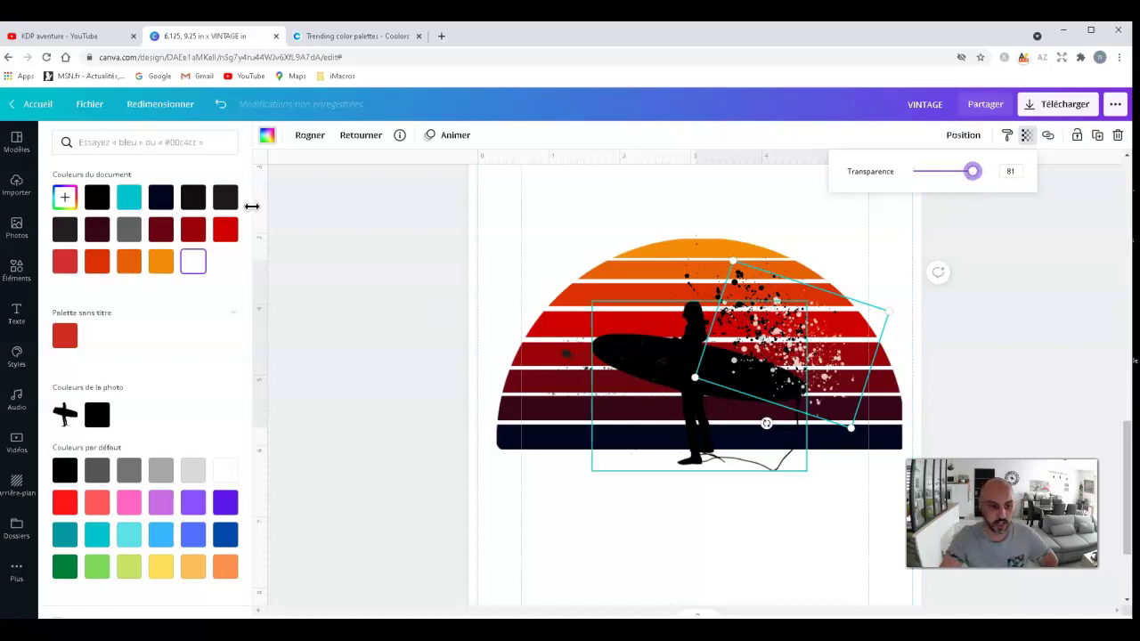
left_click(98, 229)
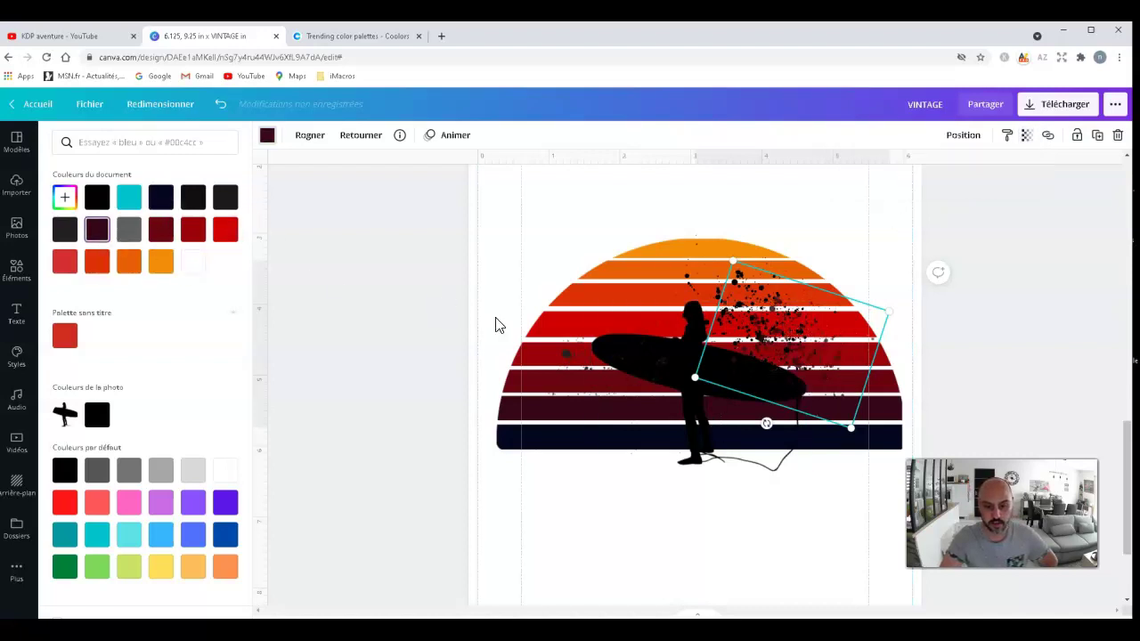
- Shrink the plum splatter copy to about 1.5 in wide, place it above the surfboard left of the surfer's head, and deselect it
left_click_drag(836, 370, 678, 410)
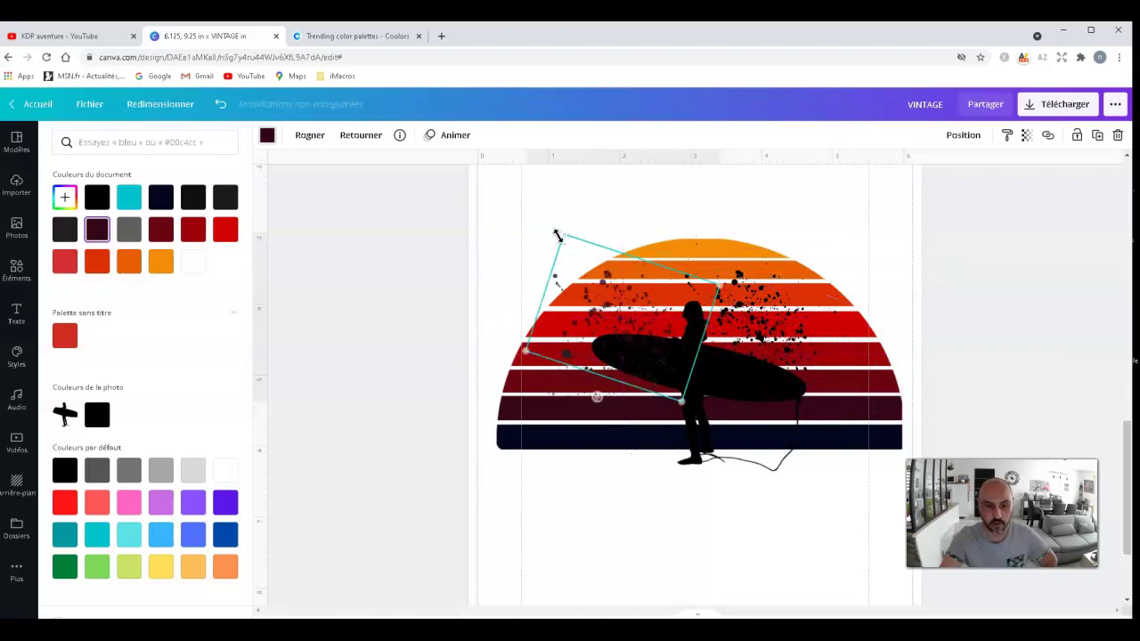
left_click_drag(598, 274, 660, 268)
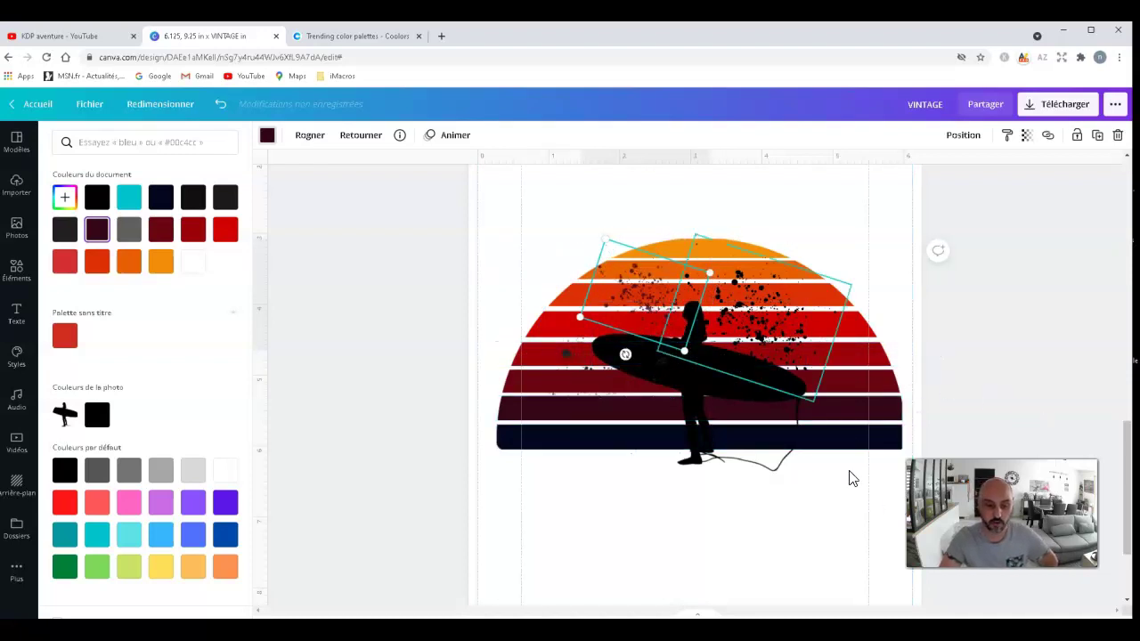
scroll(966, 372, "up", 15)
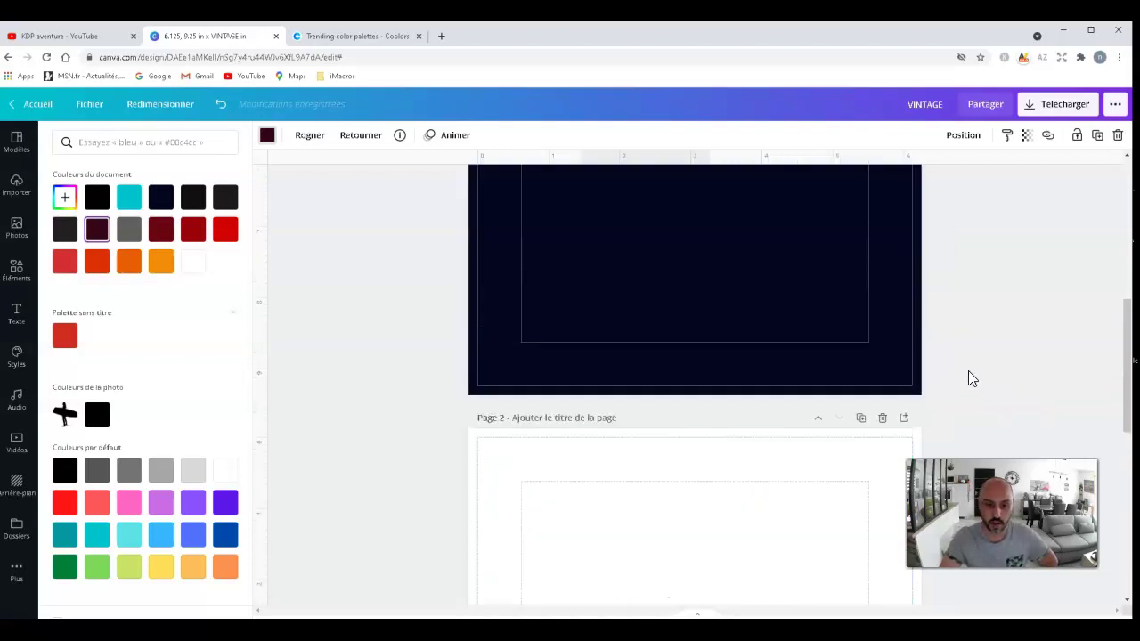
scroll(987, 356, "down", 3)
scroll(981, 335, "up", 2)
scroll(979, 331, "down", 4)
scroll(975, 334, "down", 4)
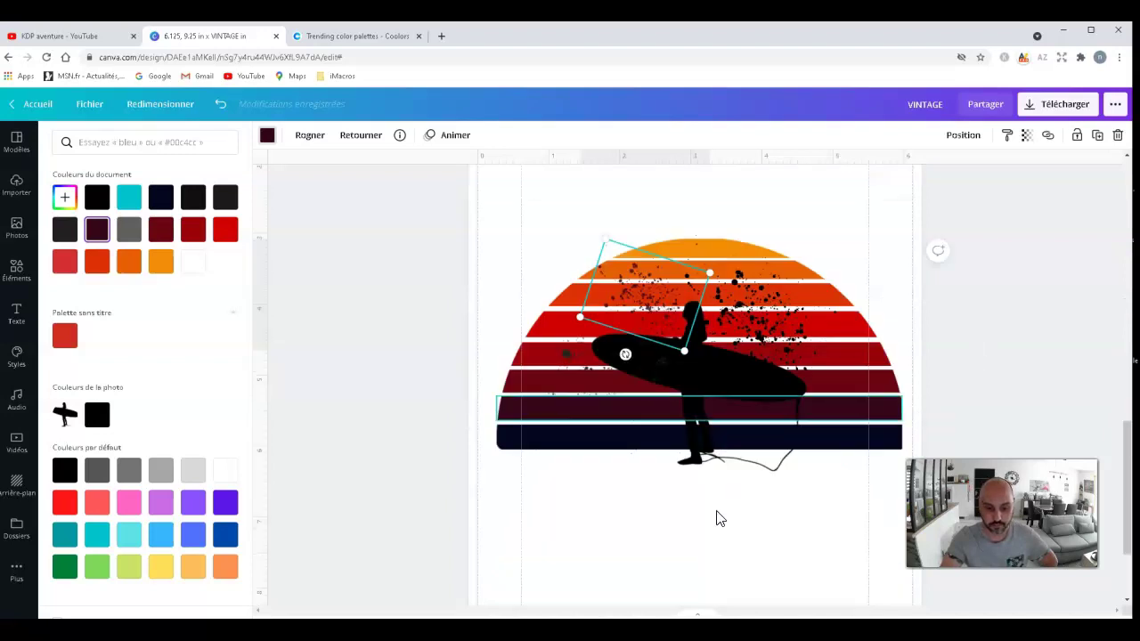
left_click(877, 534)
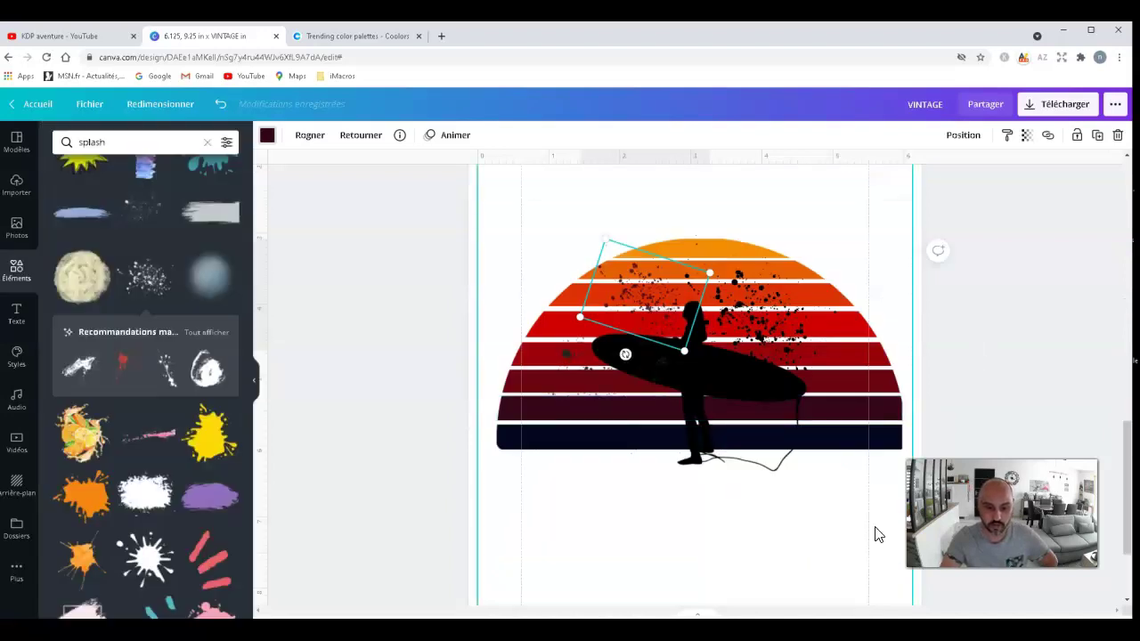
left_click(1052, 356)
- Fill the background of the striped sun page with the black document colour
scroll(532, 232, "up", 2)
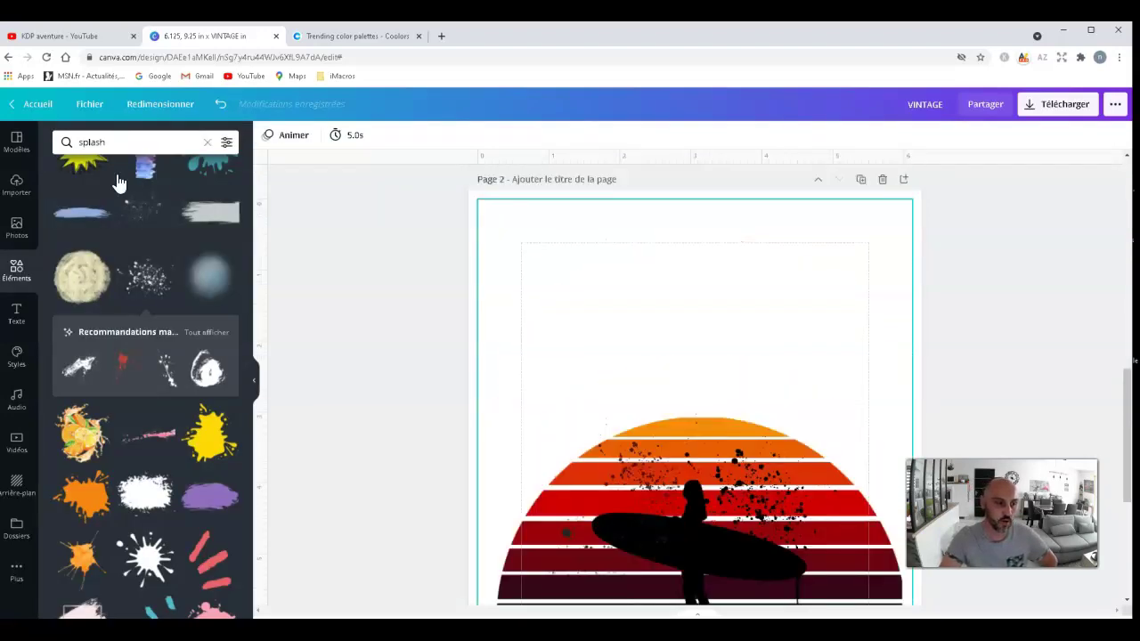
scroll(980, 365, "down", 2)
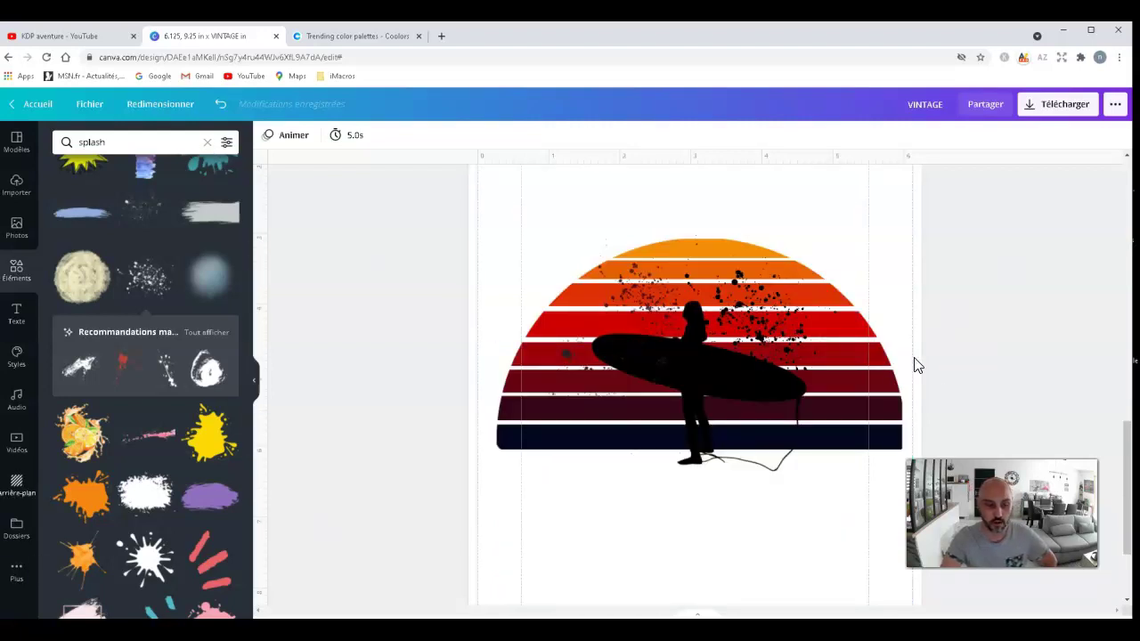
left_click(16, 485)
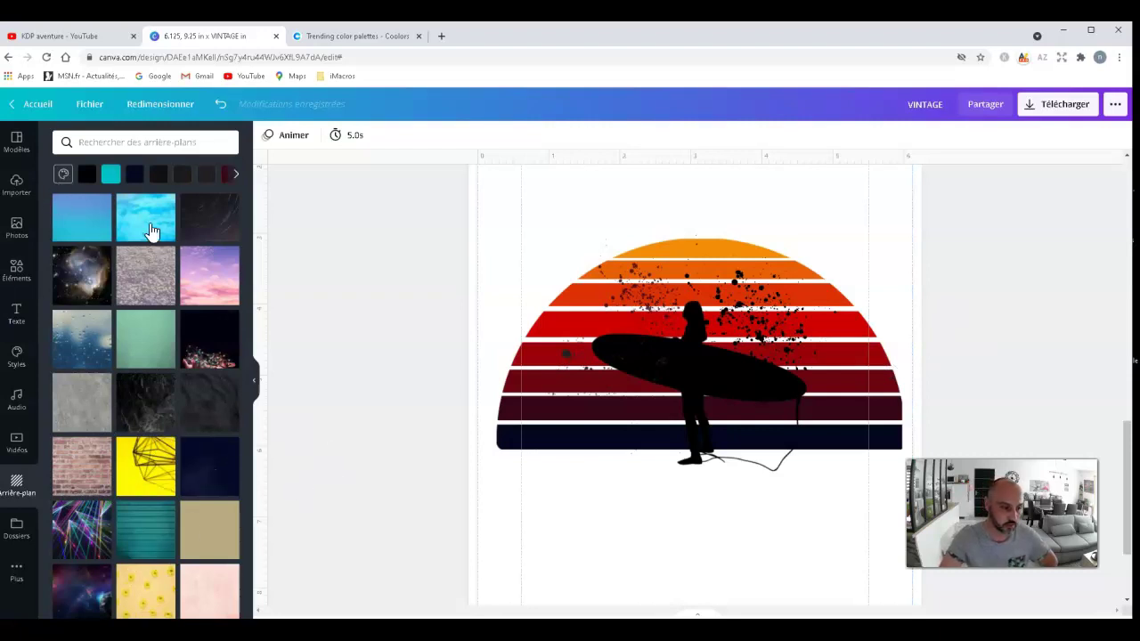
scroll(134, 419, "up", 2)
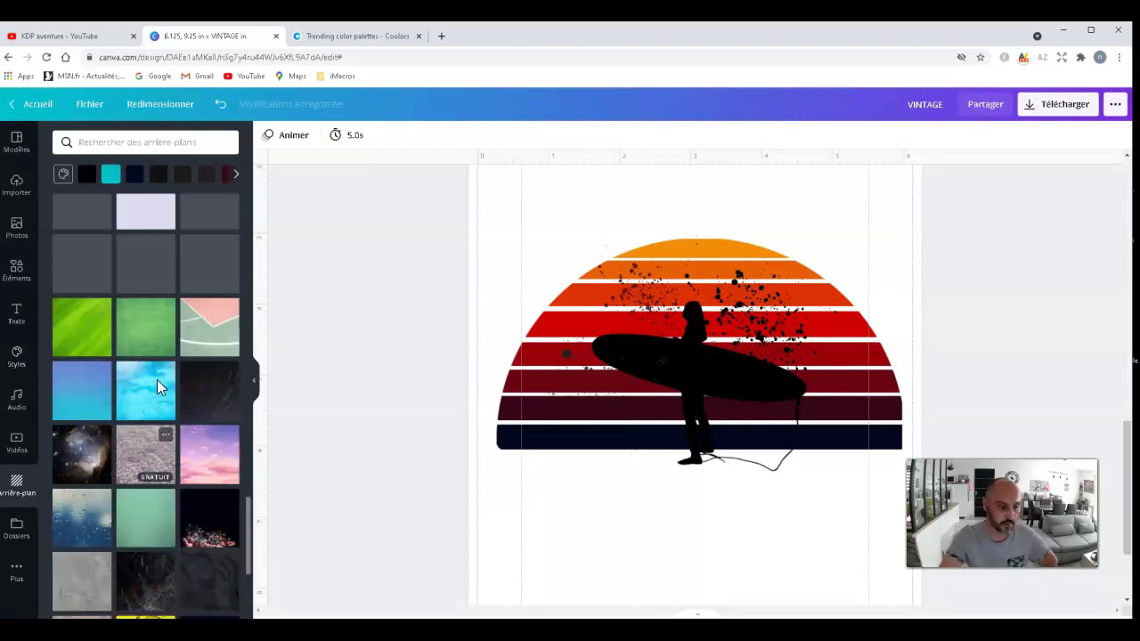
left_click(86, 174)
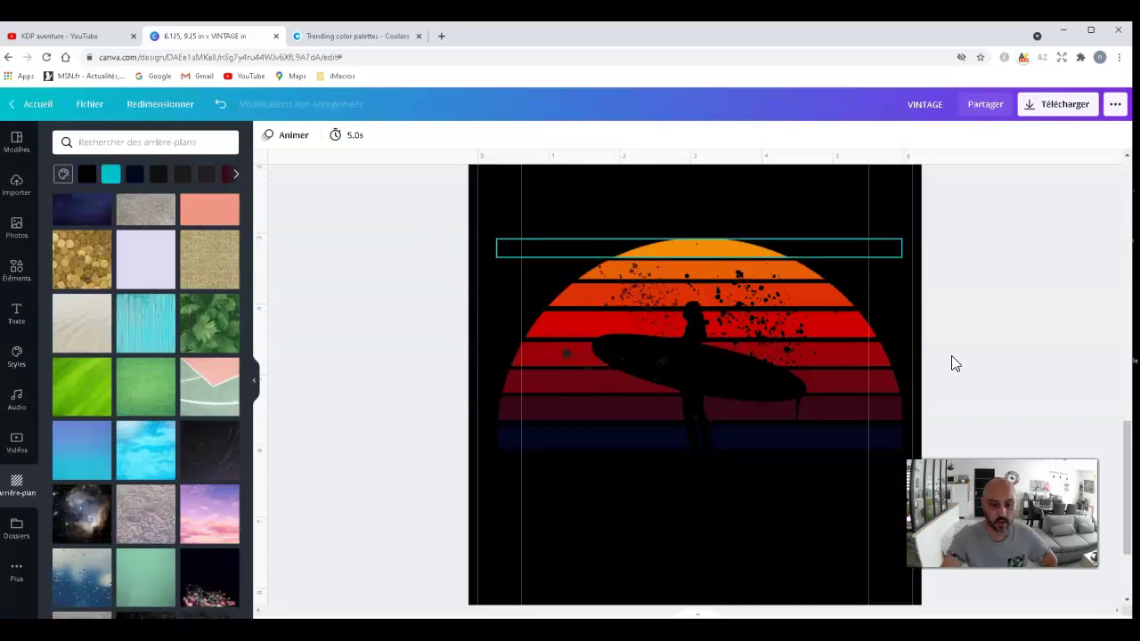
scroll(995, 324, "up", 1)
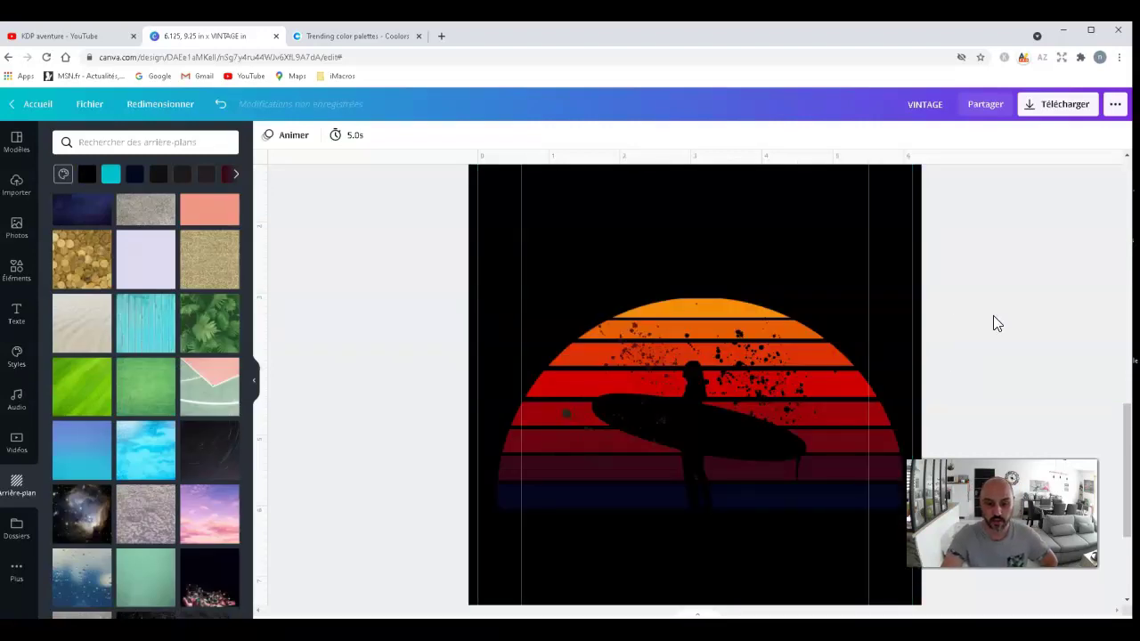
scroll(996, 323, "up", 1)
scroll(994, 323, "down", 2)
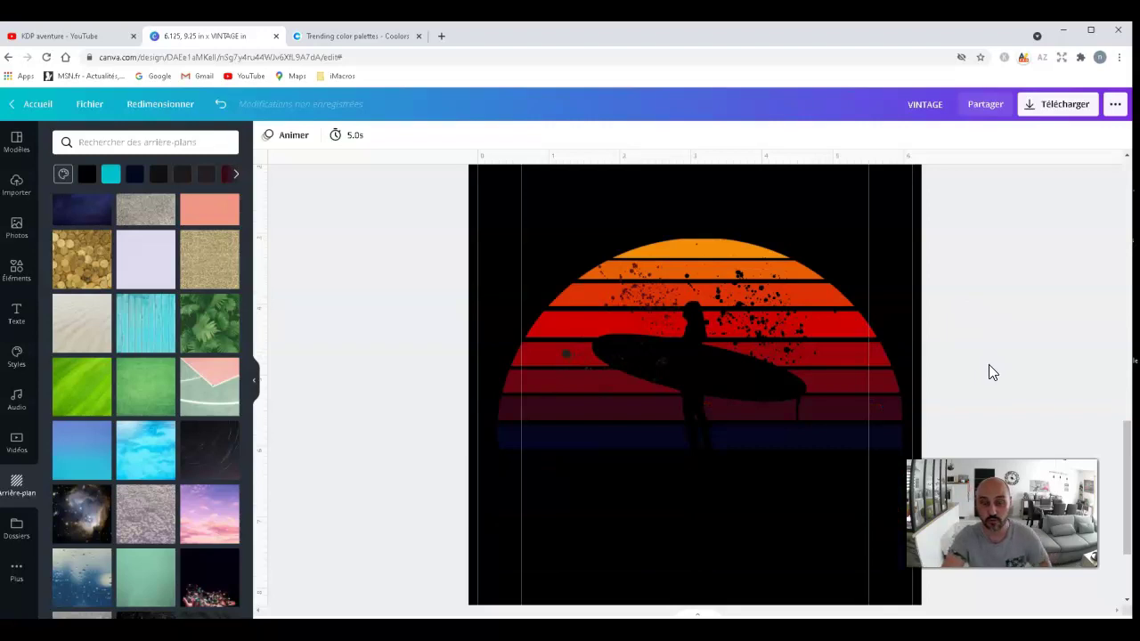
- Try the green fern photo as the surfer page's background, then change the background back to black
left_click(210, 326)
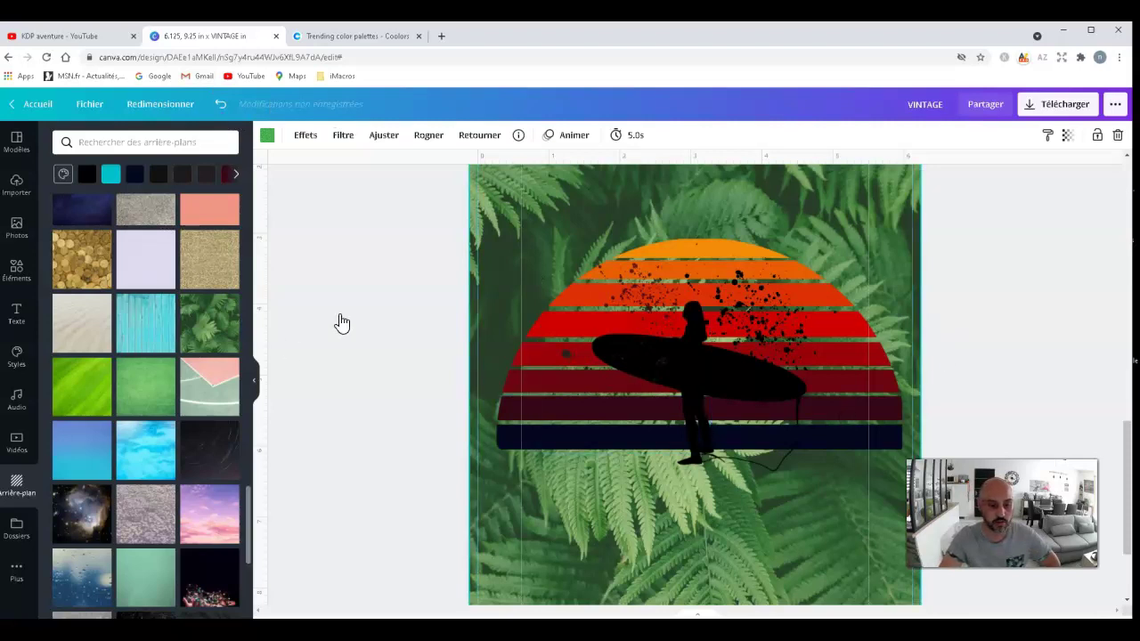
left_click(88, 175)
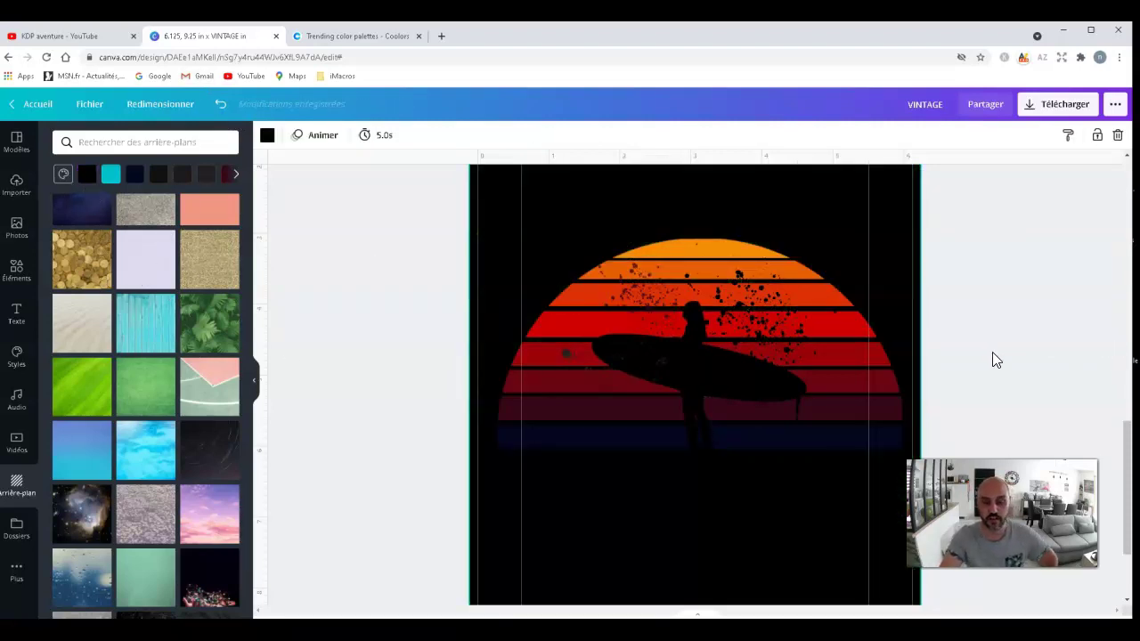
- Delete the black background from the surfer page, leaving only the sunset artwork
scroll(993, 356, "up", 1)
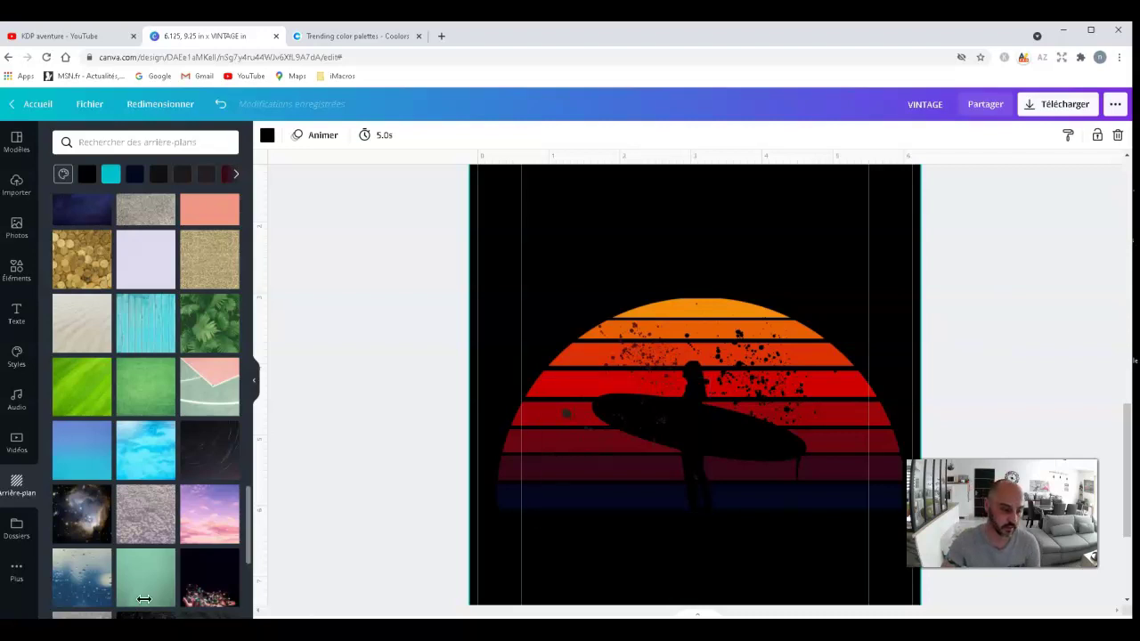
scroll(695, 383, "down", 1)
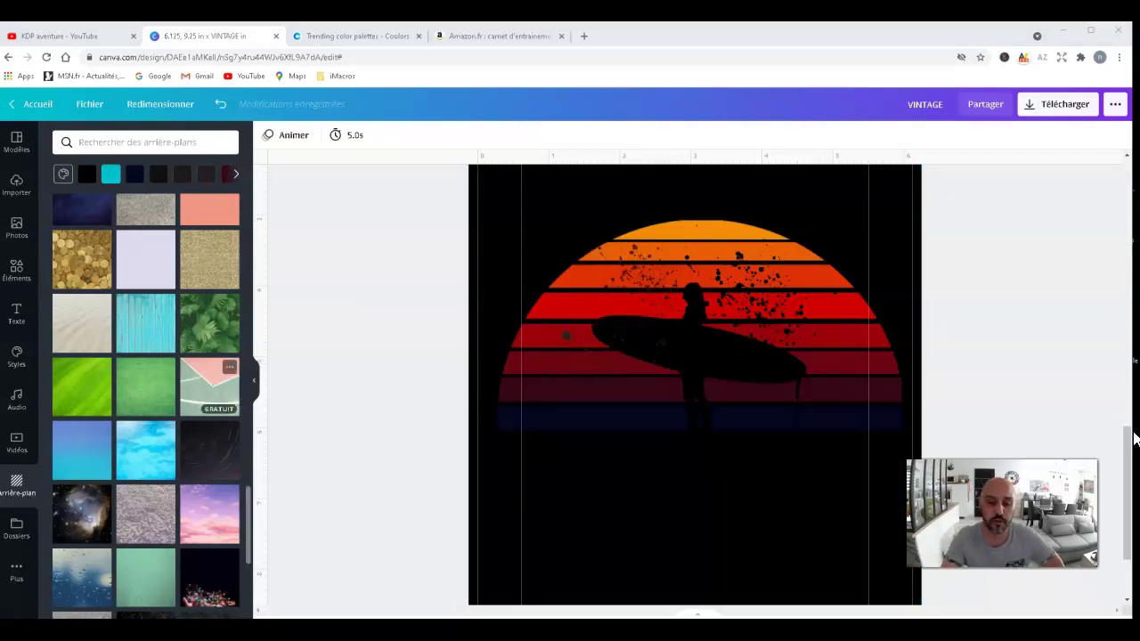
scroll(1113, 423, "up", 1)
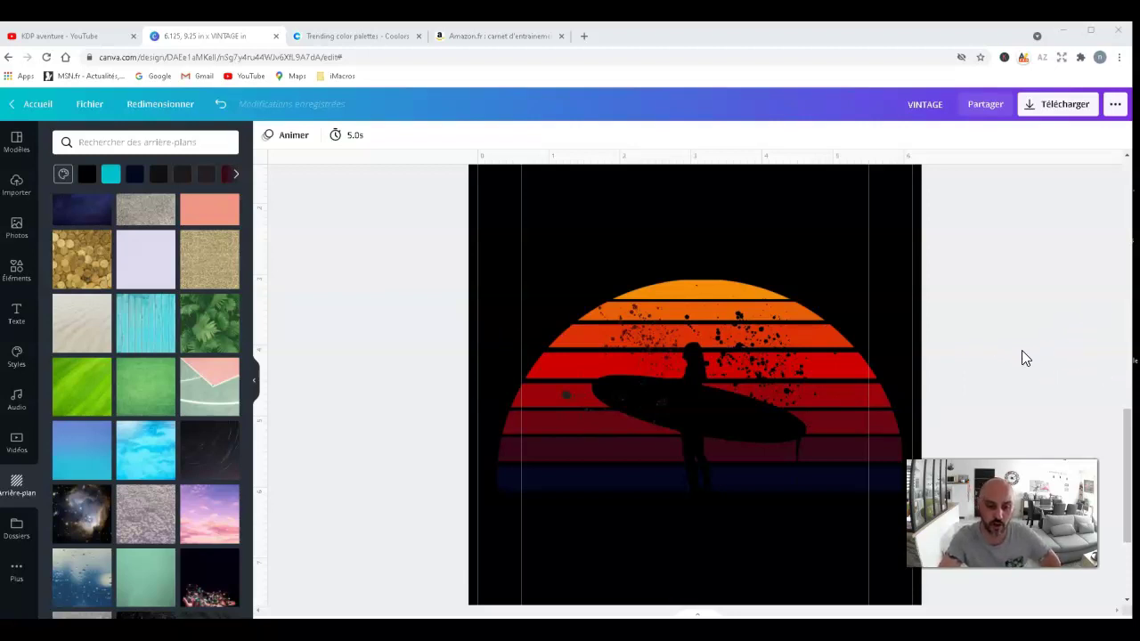
scroll(787, 265, "up", 10)
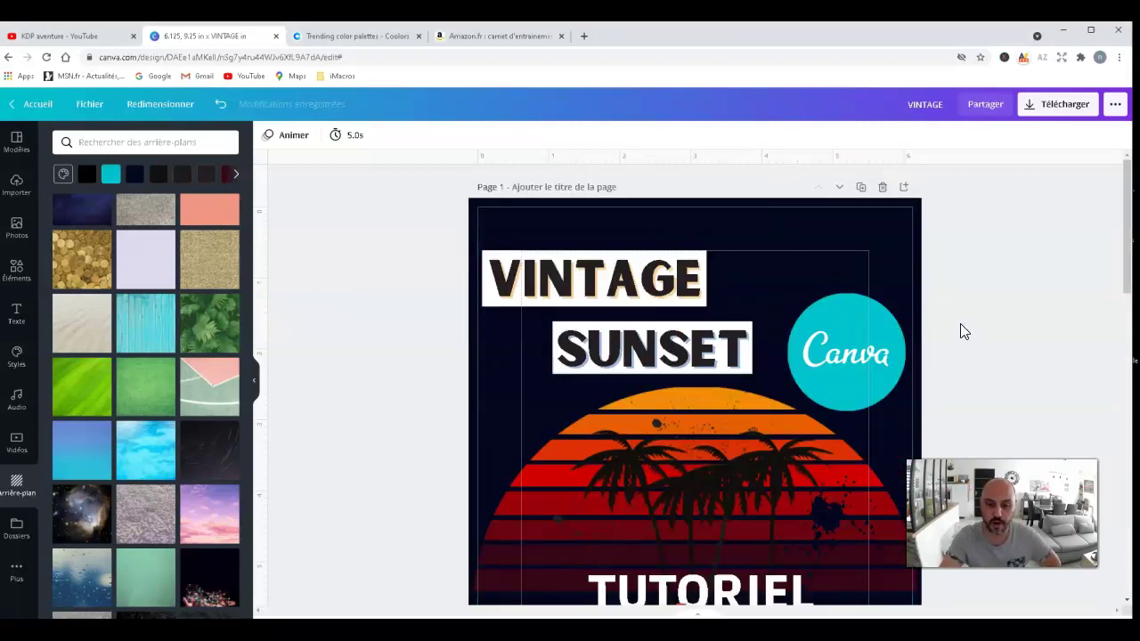
scroll(961, 324, "down", 10)
scroll(961, 306, "down", 2)
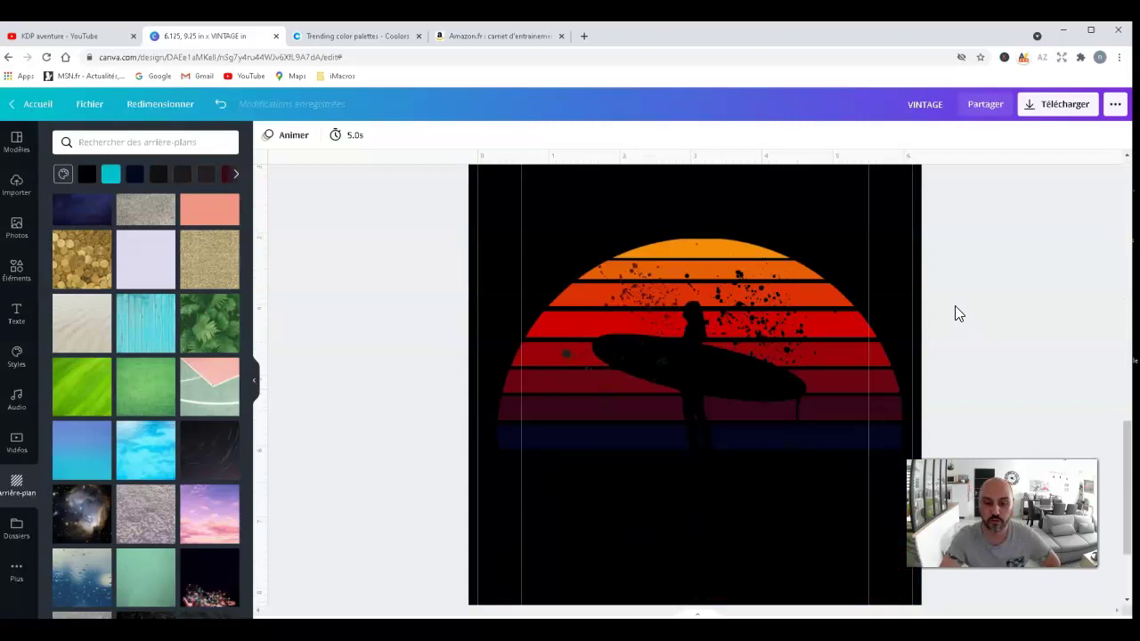
scroll(945, 304, "up", 1)
left_click(839, 246)
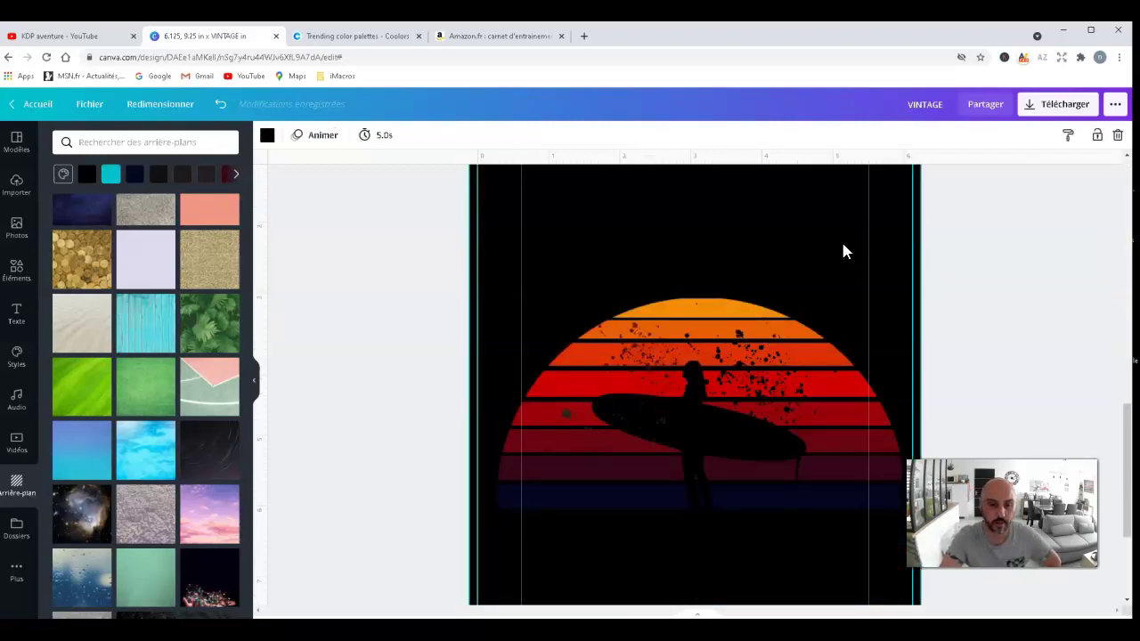
key("Delete")
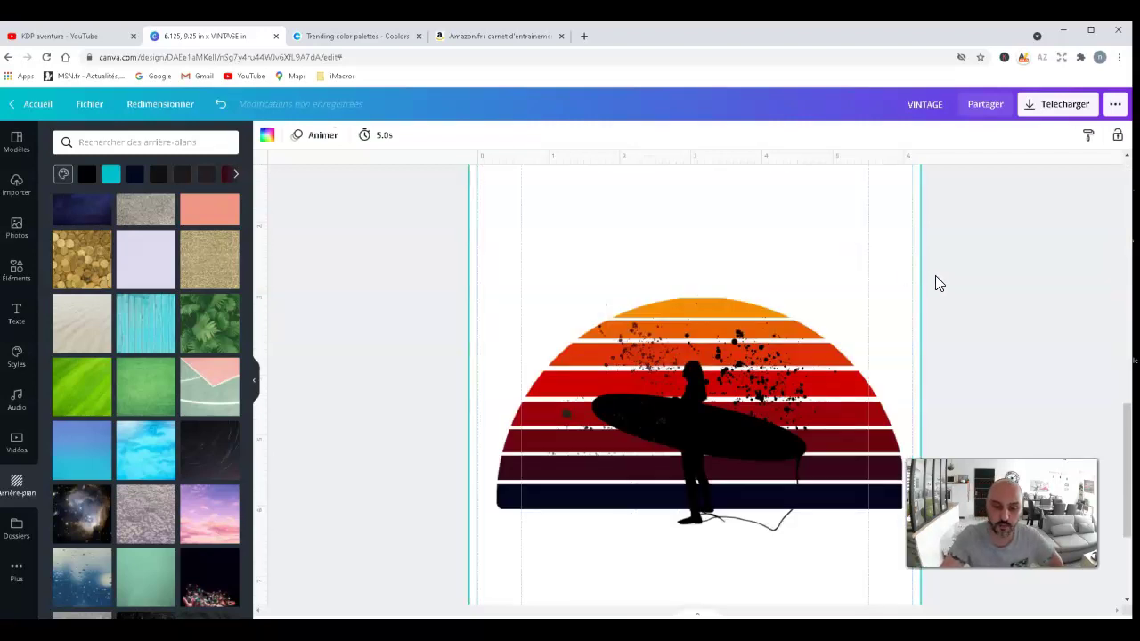
scroll(978, 311, "down", 2)
scroll(981, 318, "up", 1)
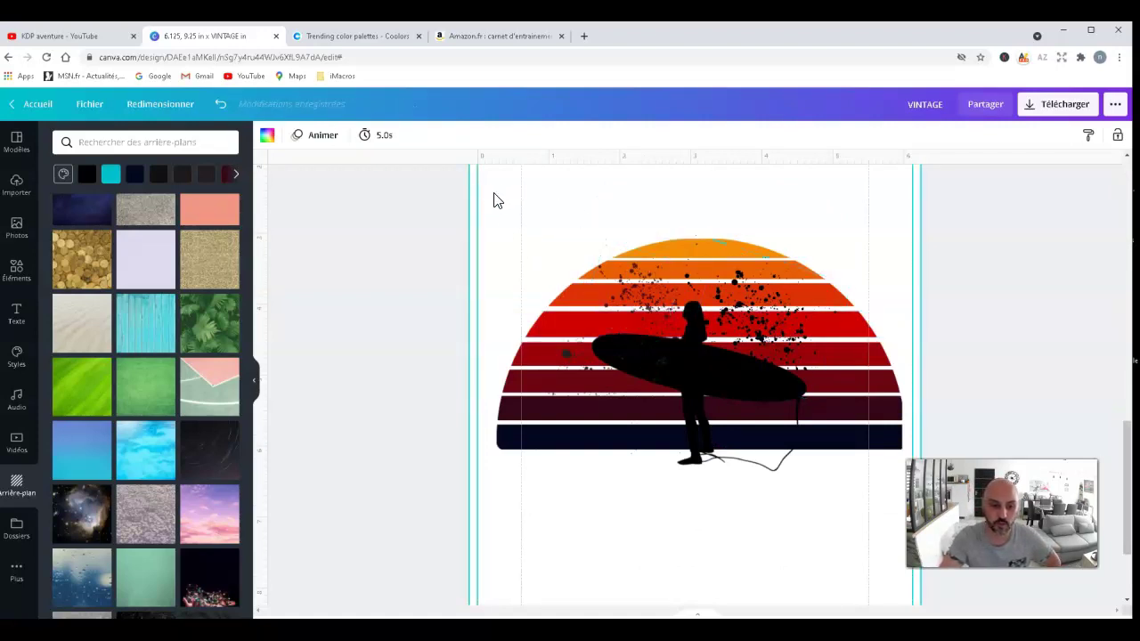
left_click_drag(494, 194, 872, 523)
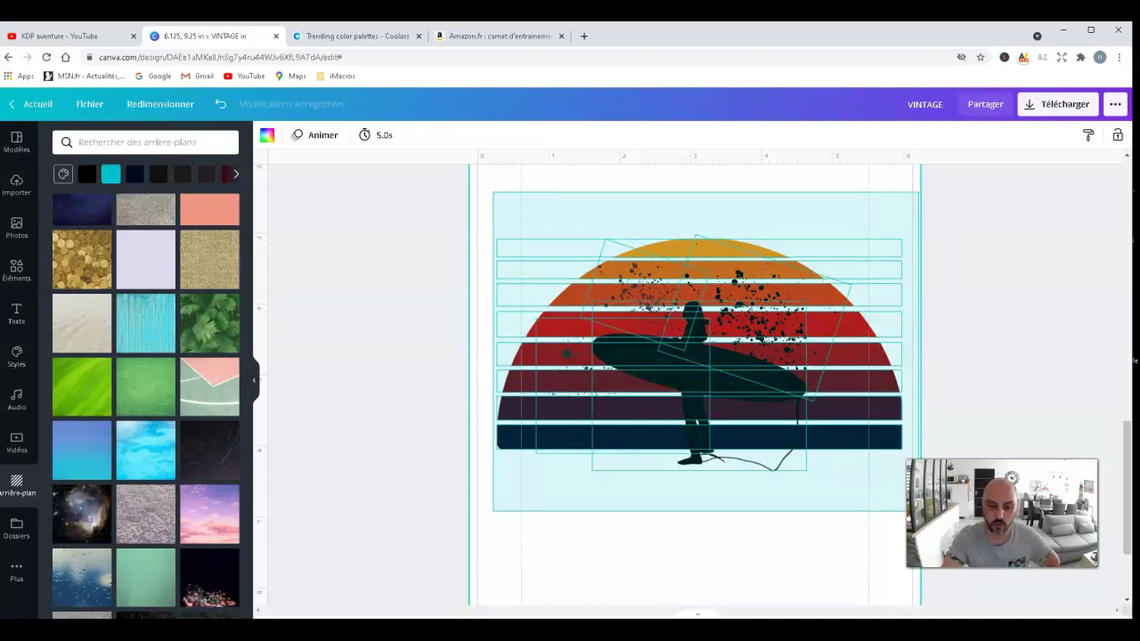
left_click_drag(919, 511, 918, 511)
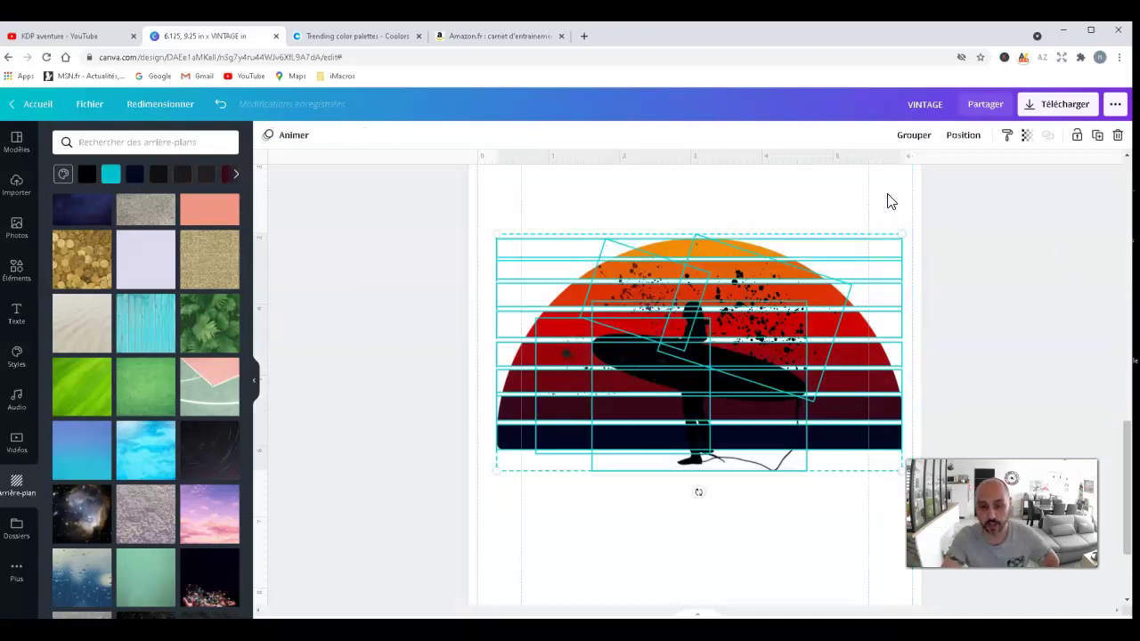
left_click(855, 211)
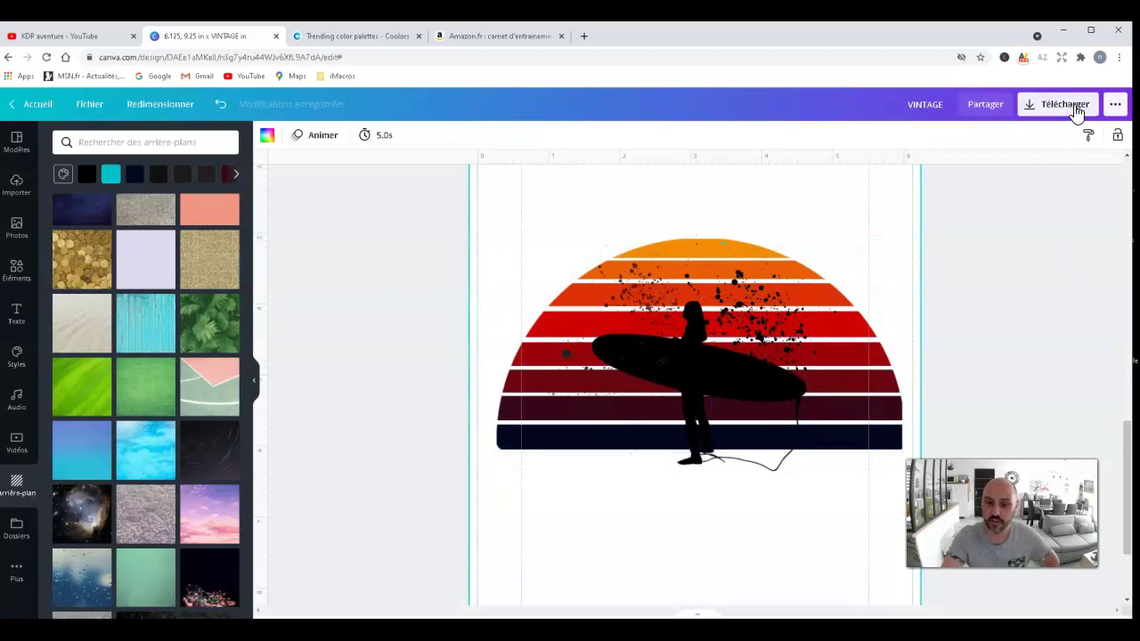
- Download all pages as PNG with a transparent background and dismiss the download confirmation
left_click(1065, 105)
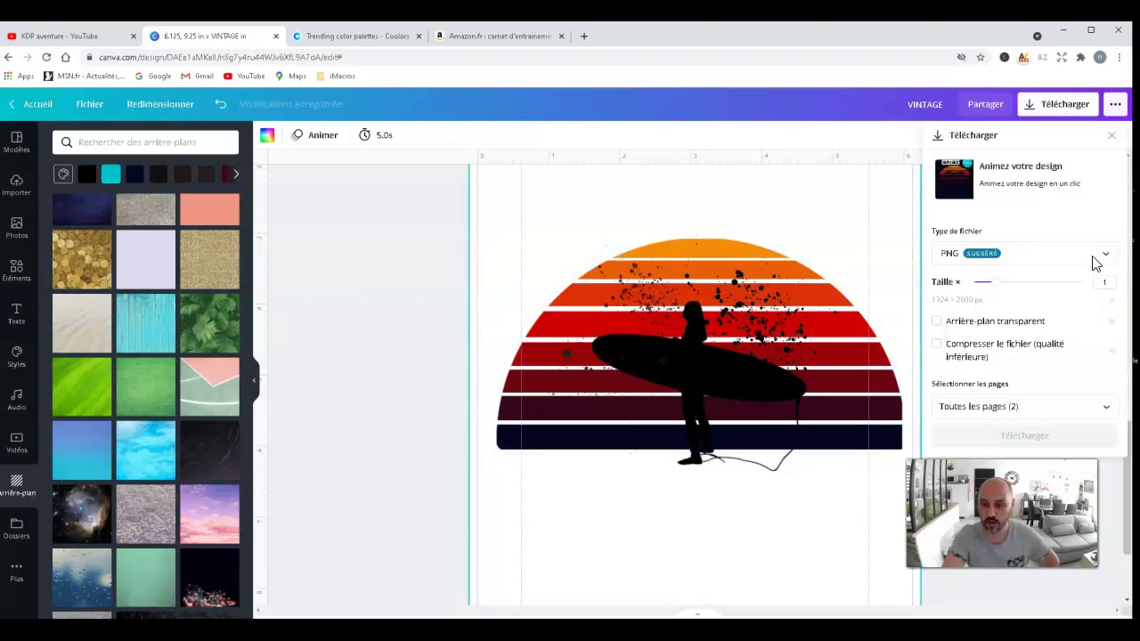
left_click(939, 324)
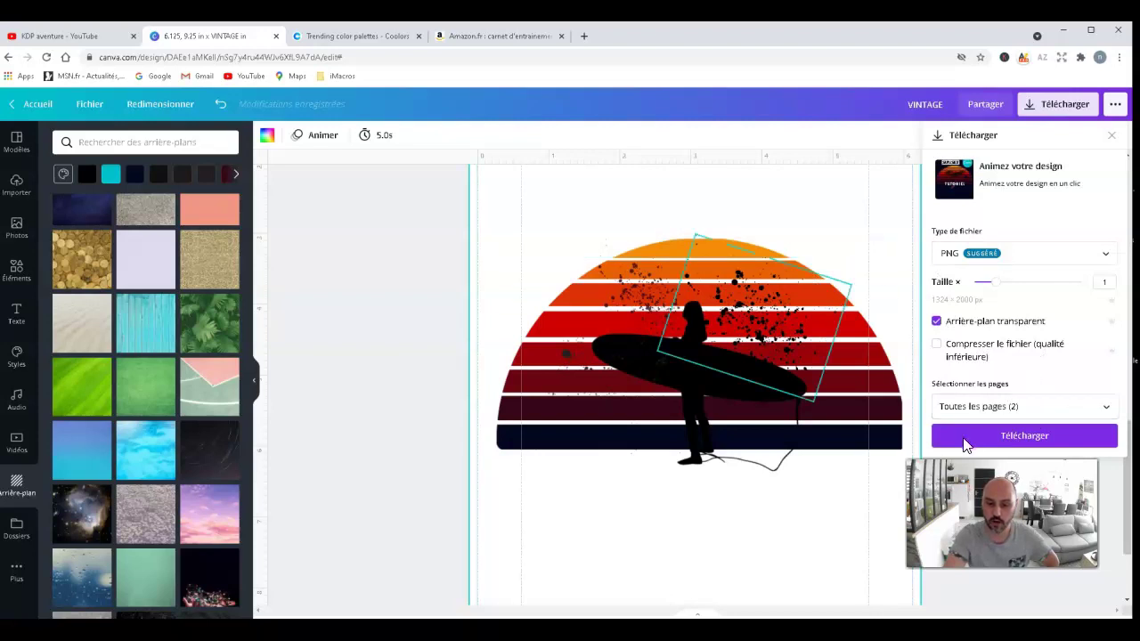
left_click(1049, 445)
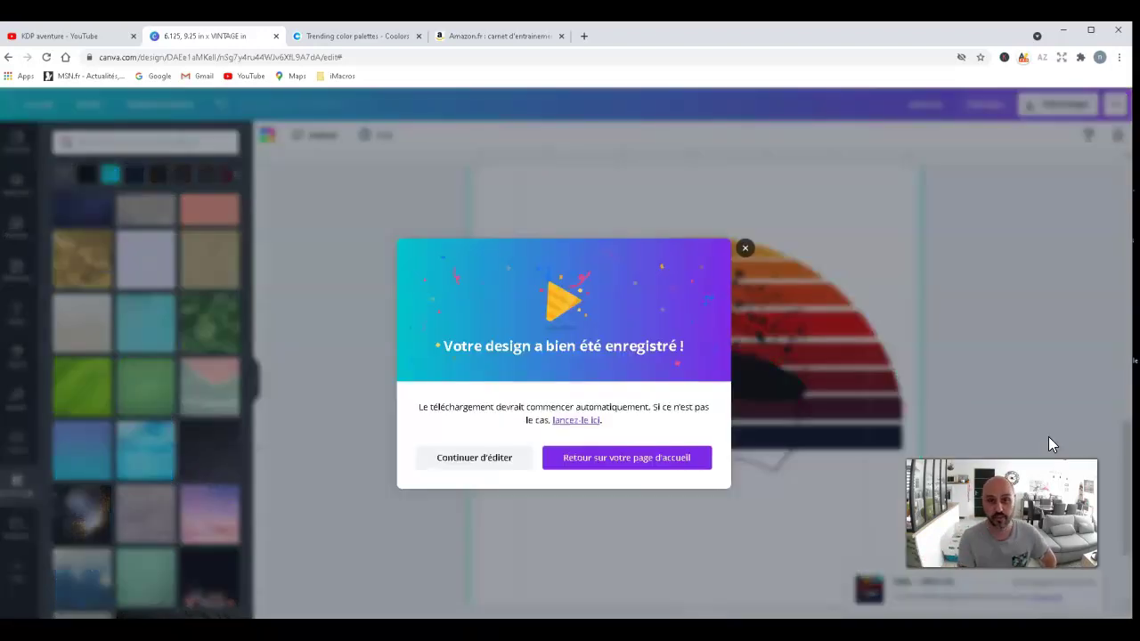
left_click(744, 250)
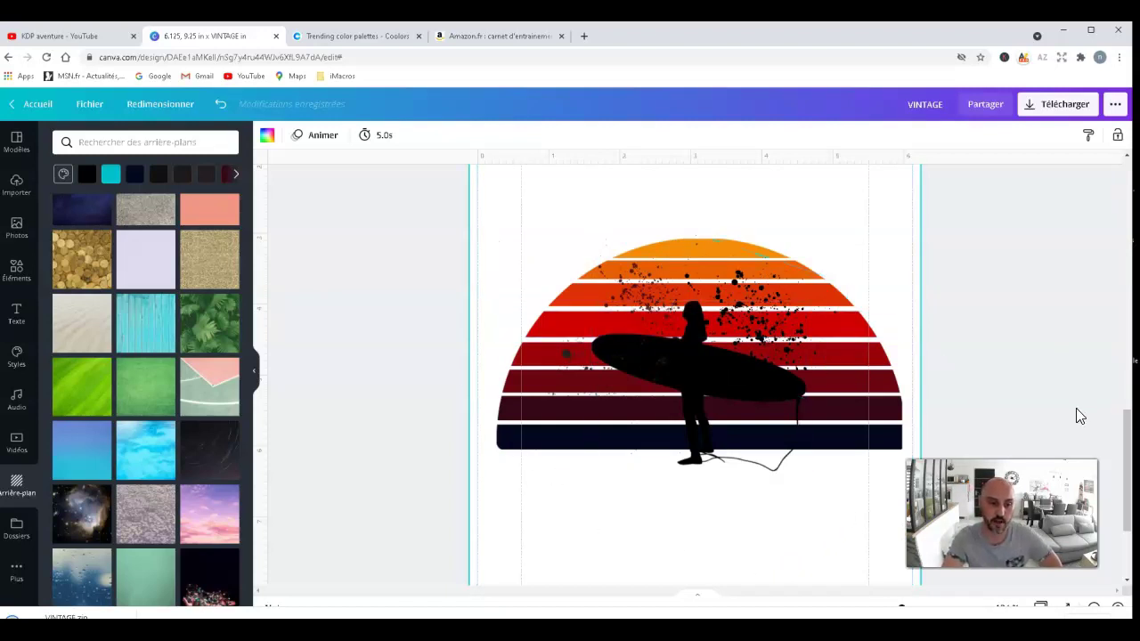
- Switch to the Coolors trending palettes page and translate it into French
left_click(369, 37)
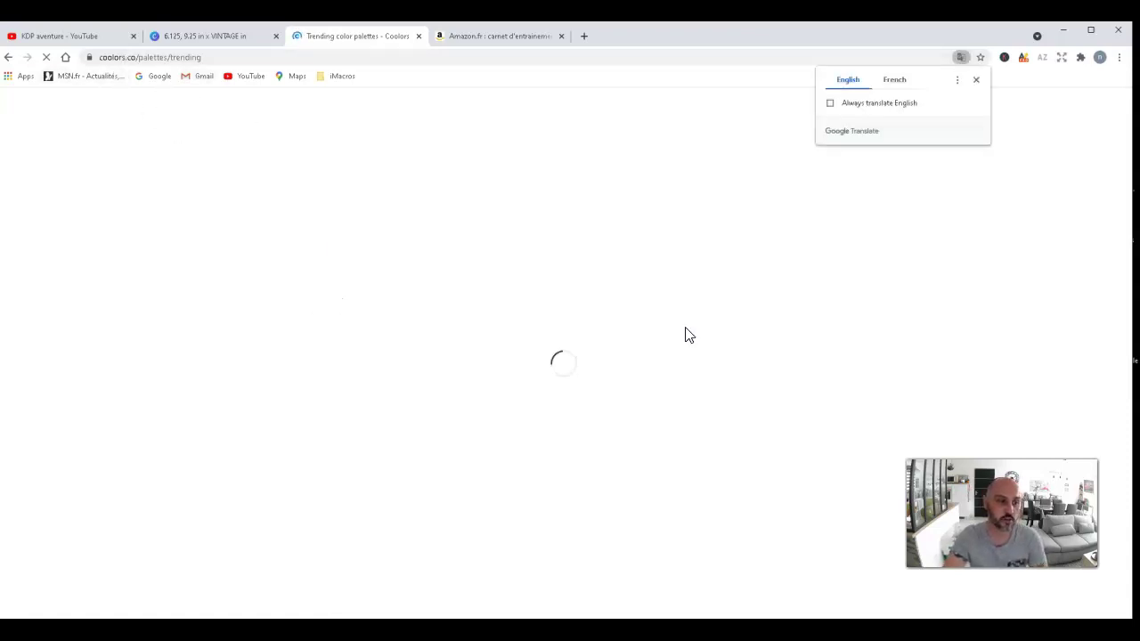
left_click(897, 82)
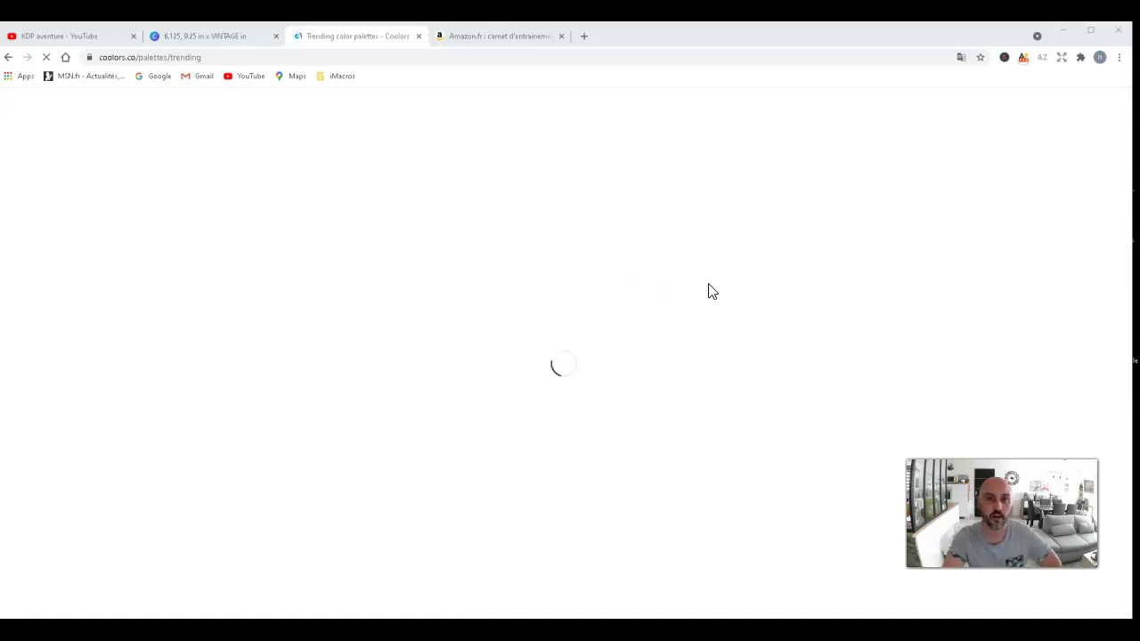
key("super+e")
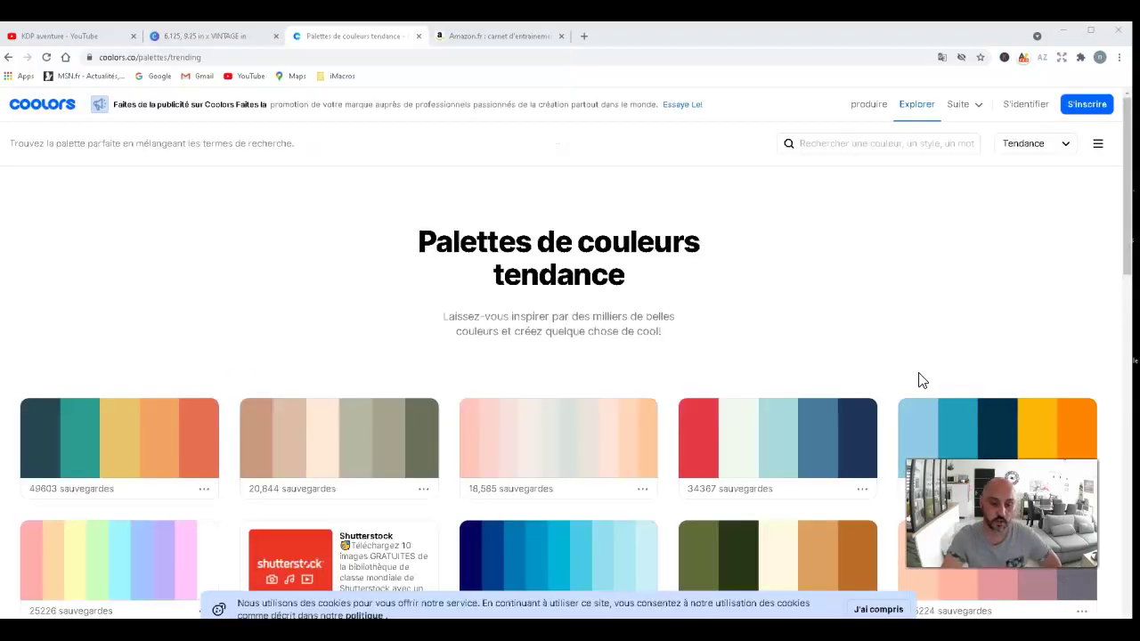
- Browse the trending colour palettes for colours that could be used in the design
scroll(830, 282, "down", 2)
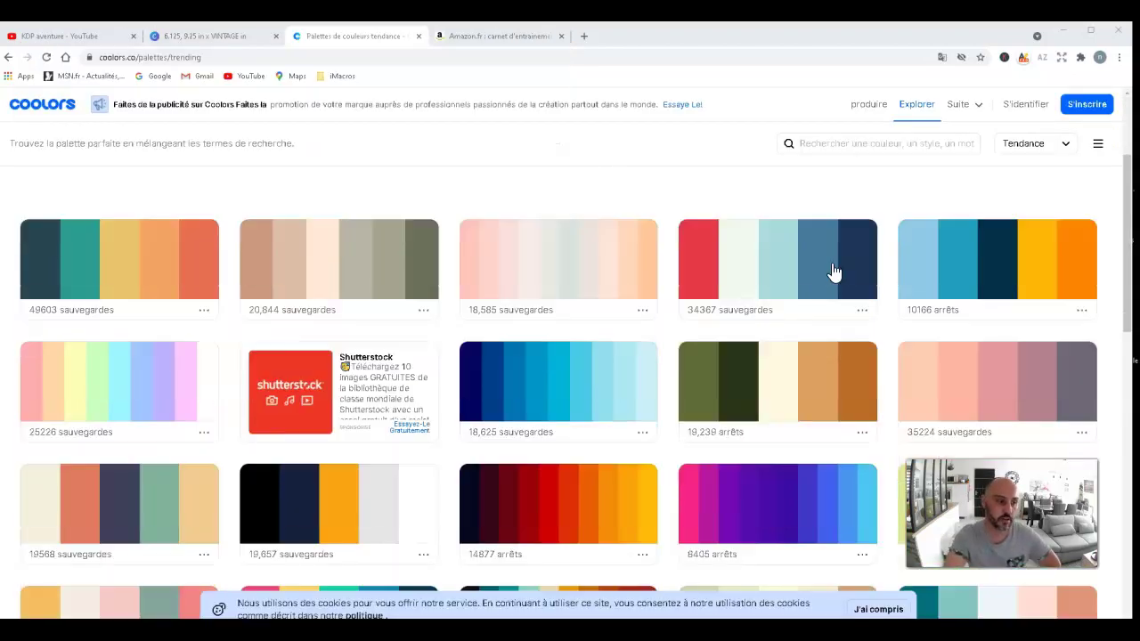
scroll(852, 259, "down", 5)
scroll(853, 260, "down", 4)
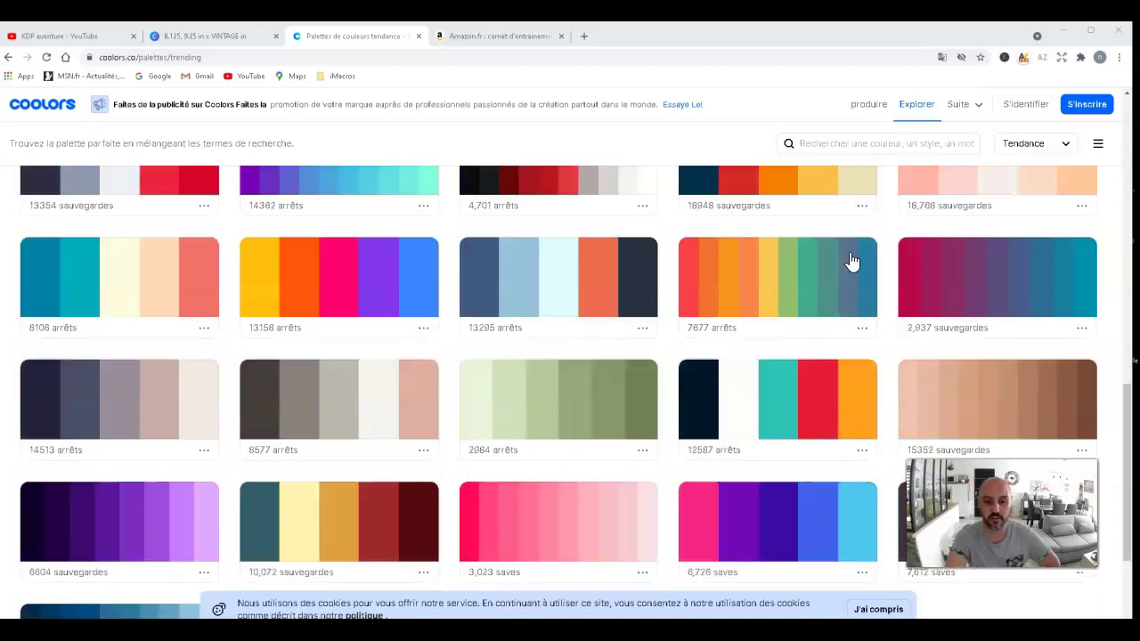
scroll(853, 261, "down", 3)
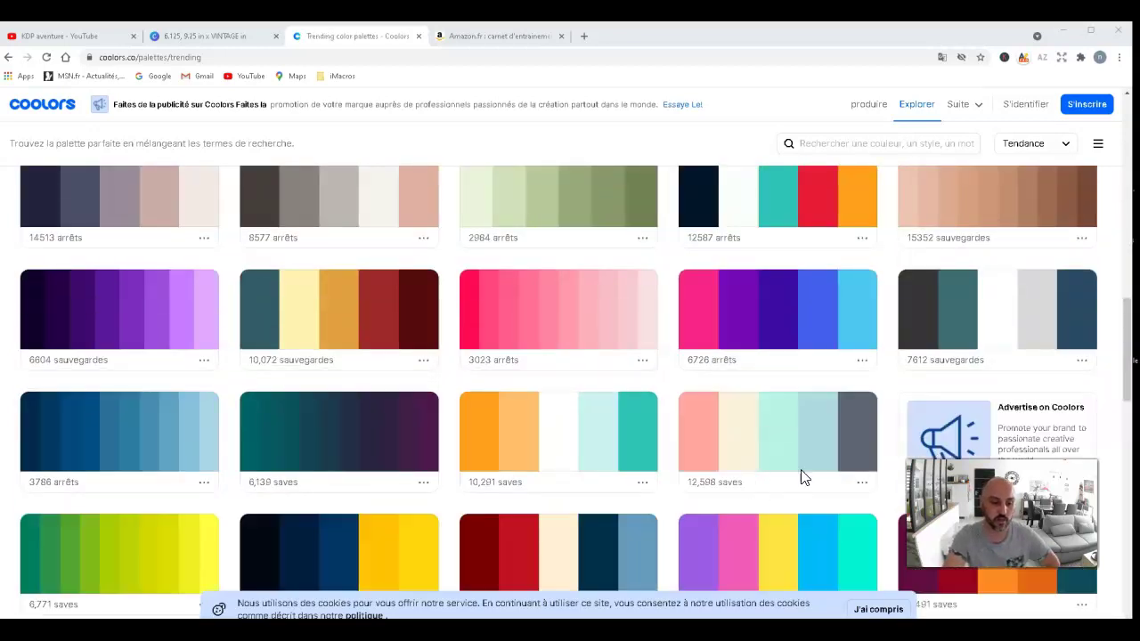
scroll(830, 463, "down", 3)
scroll(830, 462, "down", 2)
scroll(836, 454, "down", 2)
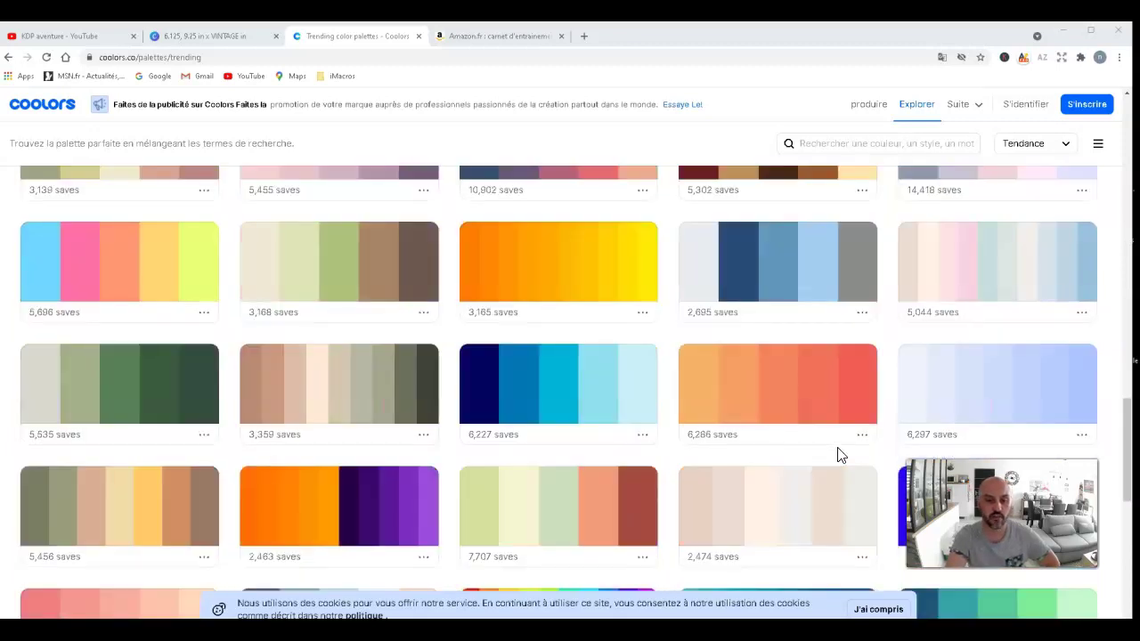
scroll(833, 453, "down", 2)
scroll(802, 459, "down", 3)
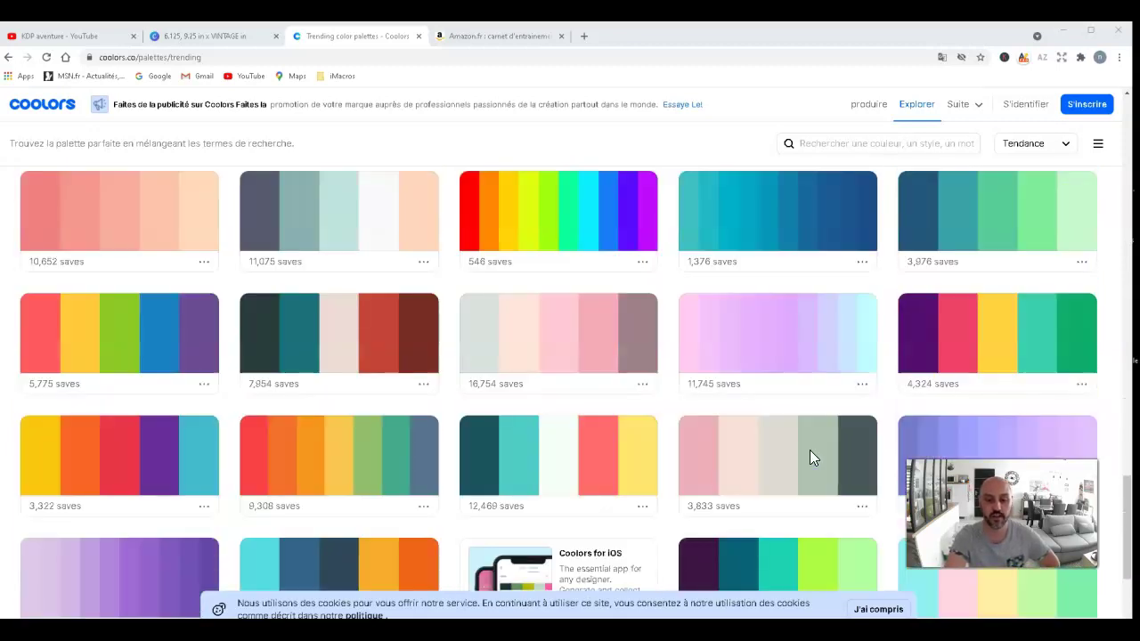
scroll(814, 457, "down", 1)
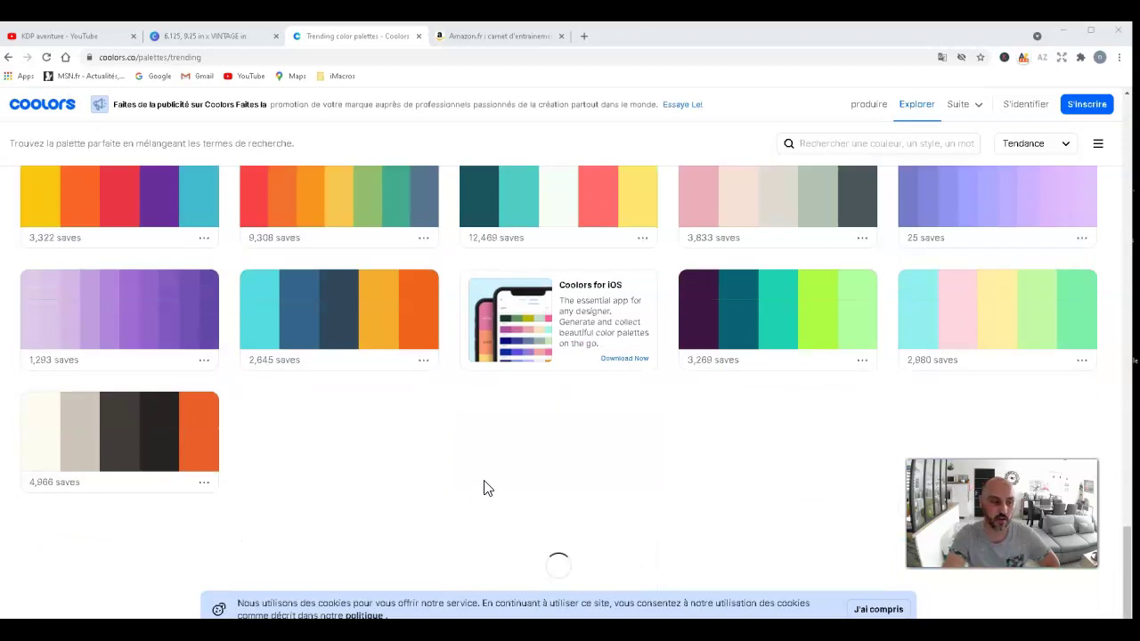
scroll(766, 450, "up", 3)
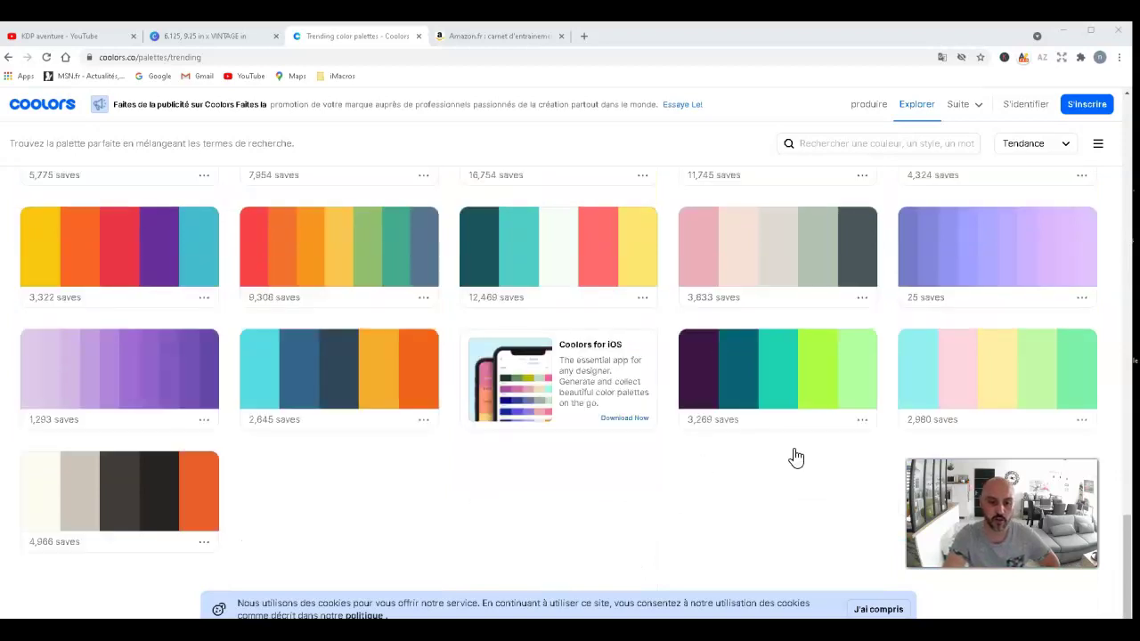
scroll(673, 459, "up", 7)
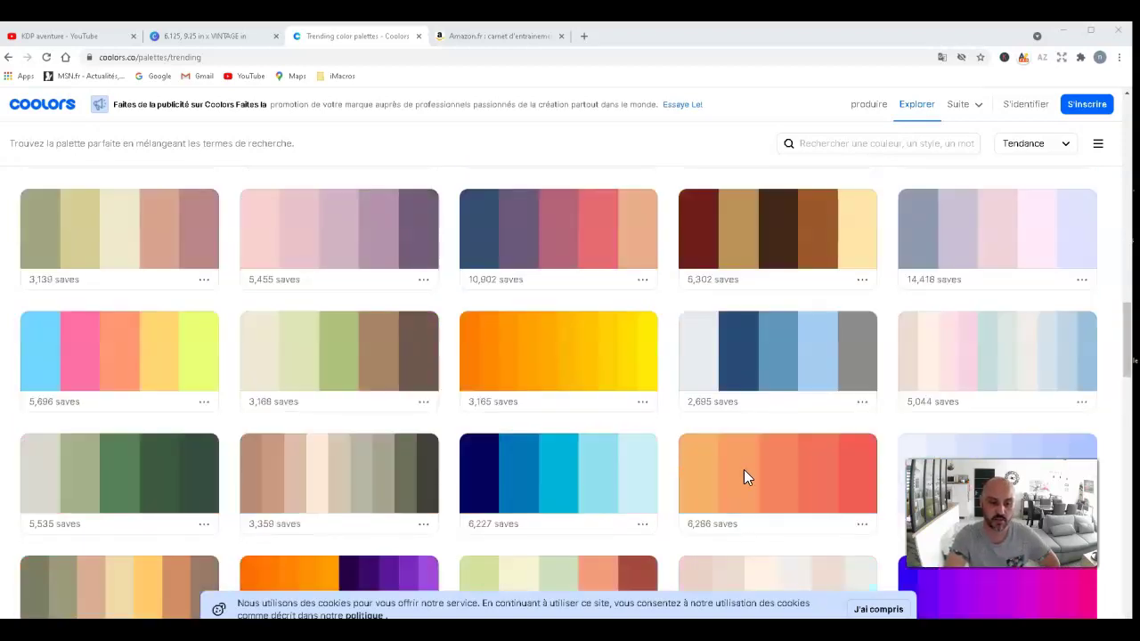
scroll(744, 476, "up", 10)
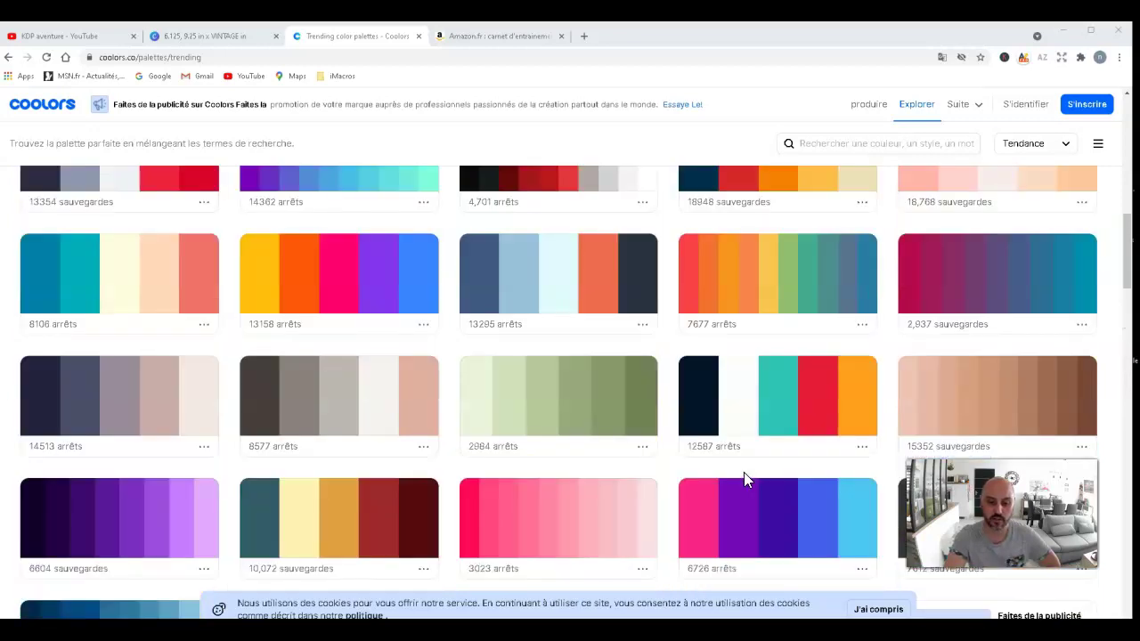
scroll(729, 461, "up", 10)
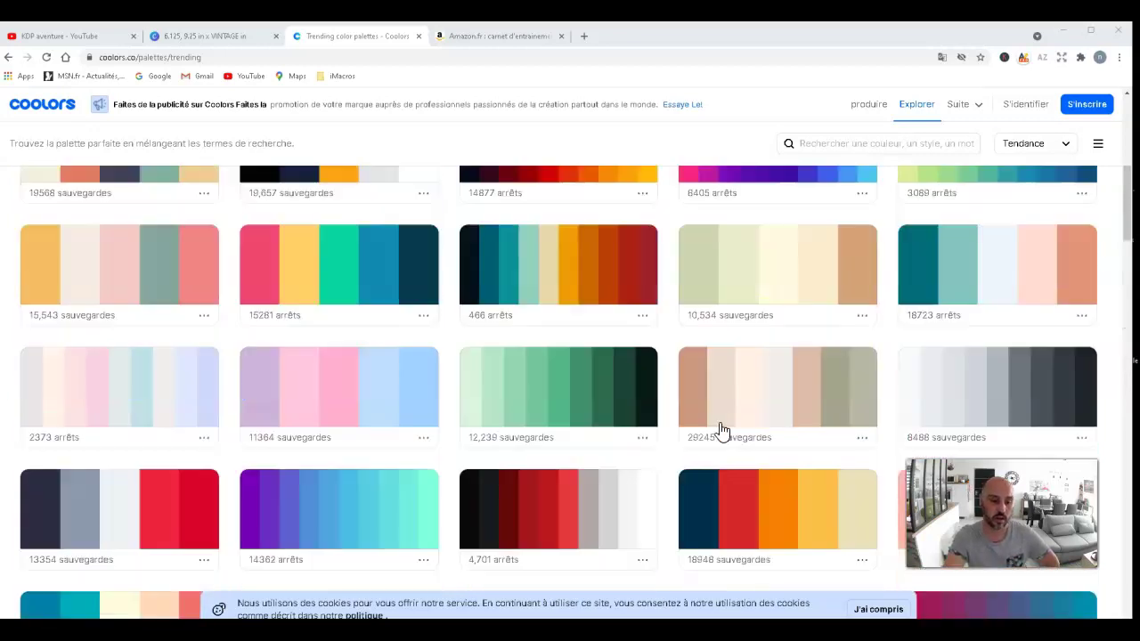
scroll(712, 441, "up", 2)
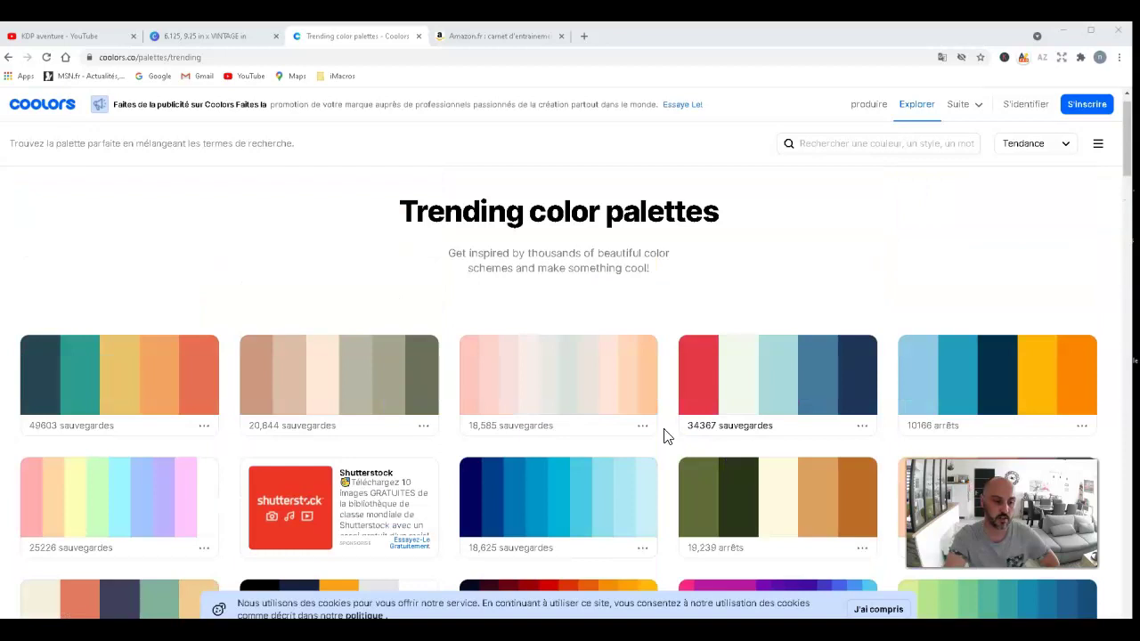
- Copy the pale pink fae1dd from the pastel trending palette and apply it as the surfer page's background in Canva
right_click(518, 379)
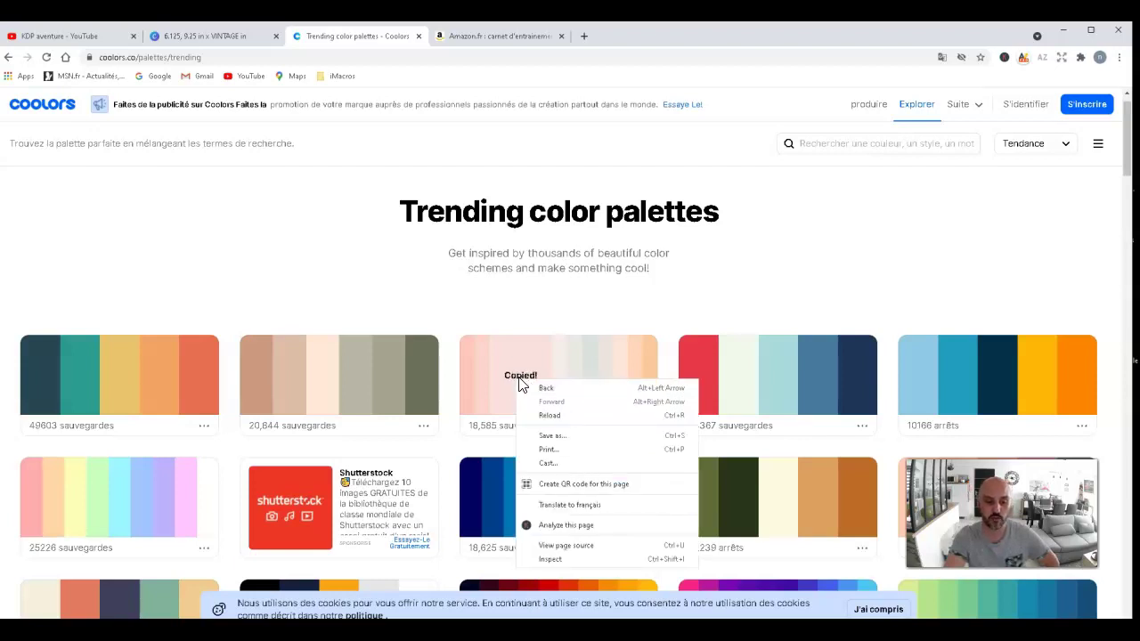
left_click(228, 35)
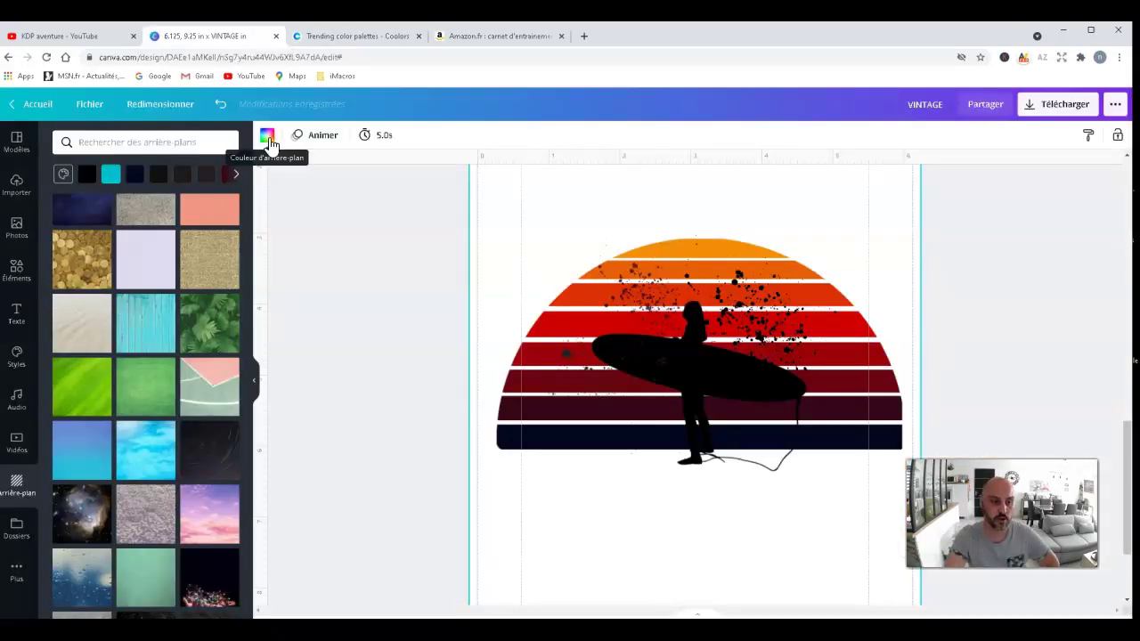
left_click(270, 138)
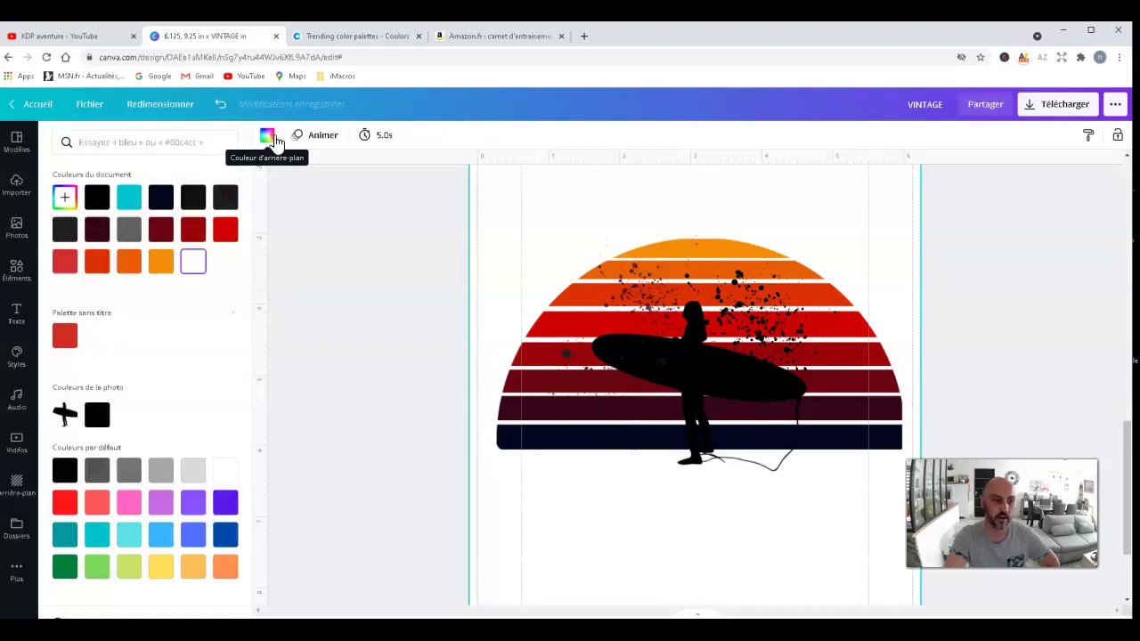
left_click(113, 144)
key("ctrl+v")
left_click(68, 204)
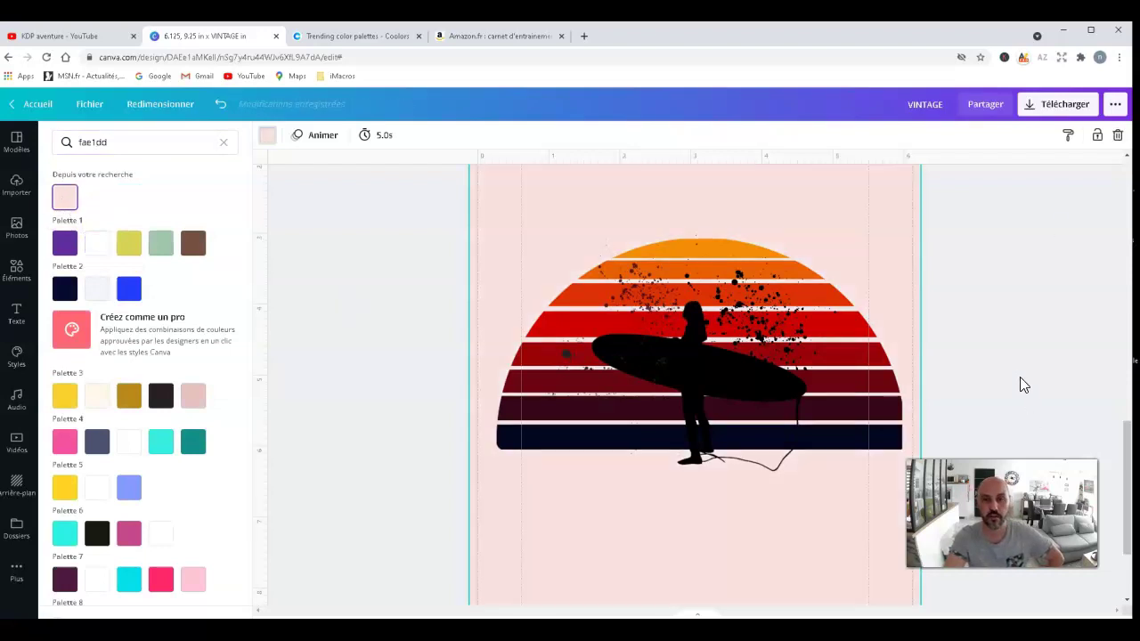
- Deselect the surfer page's background and review the Vintage Sunset cover on the design's first page
left_click(1024, 381)
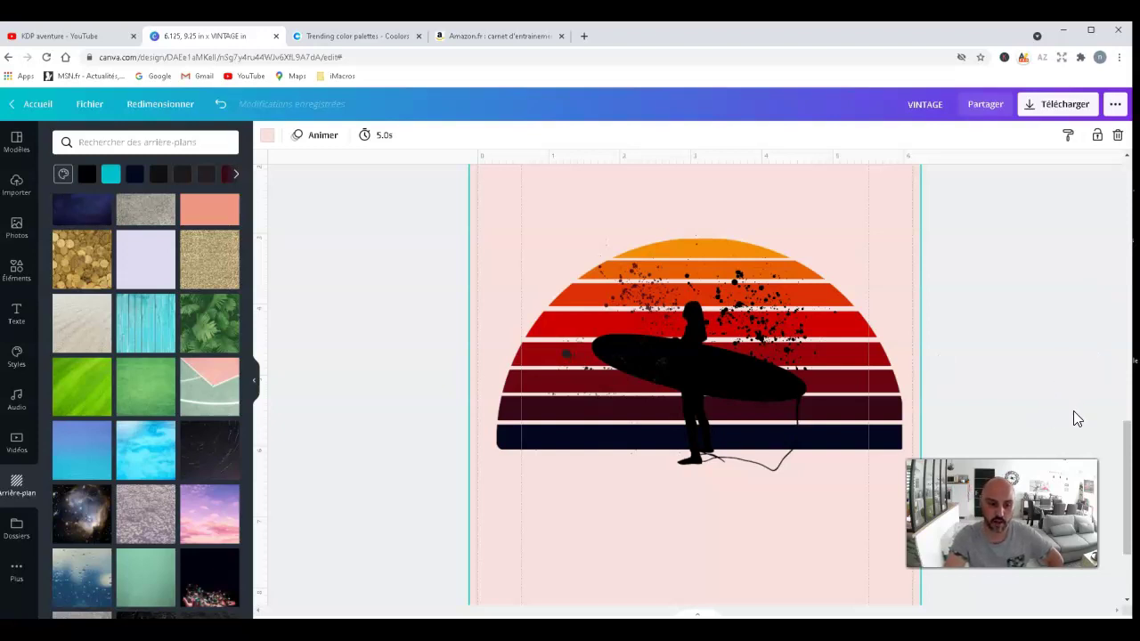
scroll(1059, 408, "up", 8)
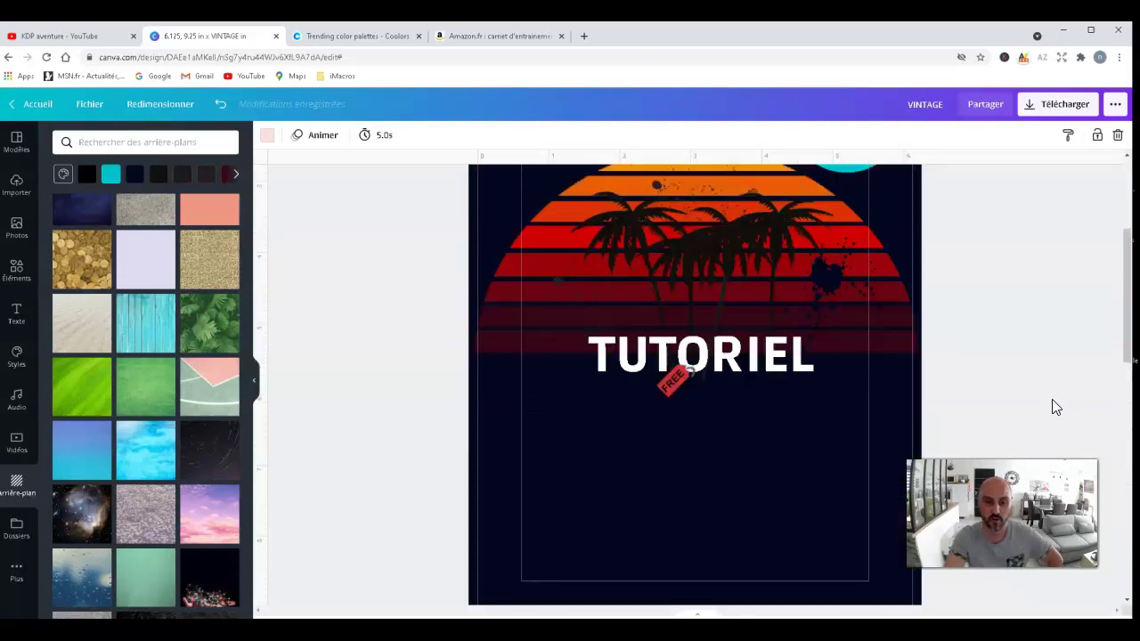
scroll(1055, 406, "up", 1)
scroll(1053, 400, "up", 1)
scroll(1050, 393, "down", 1)
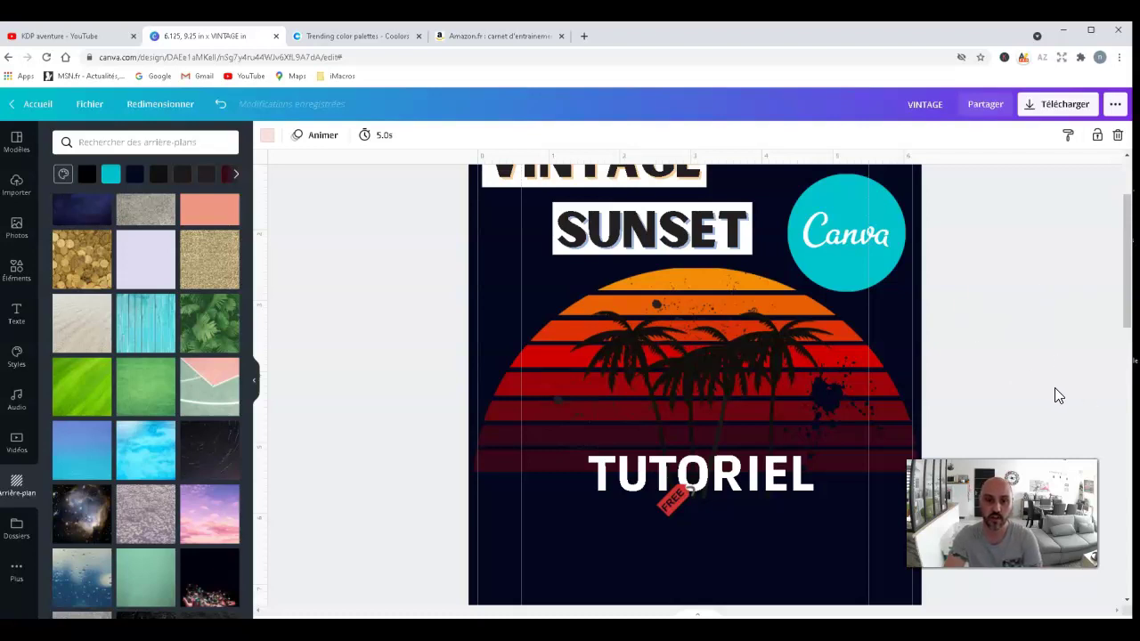
scroll(1037, 404, "up", 2)
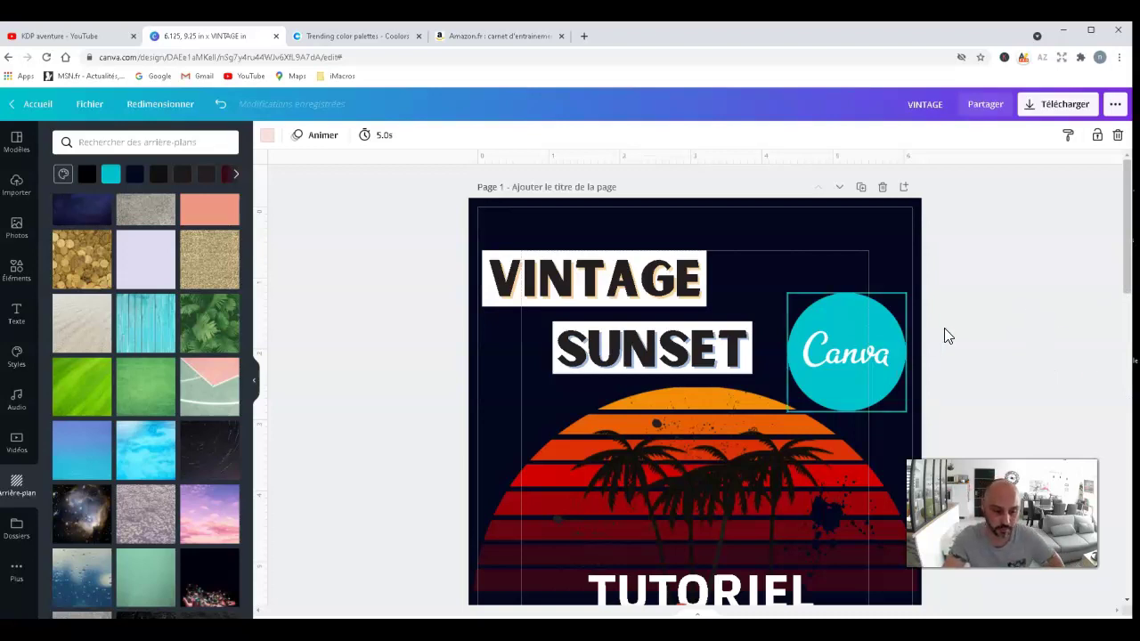
scroll(946, 335, "down", 2)
scroll(994, 363, "up", 3)
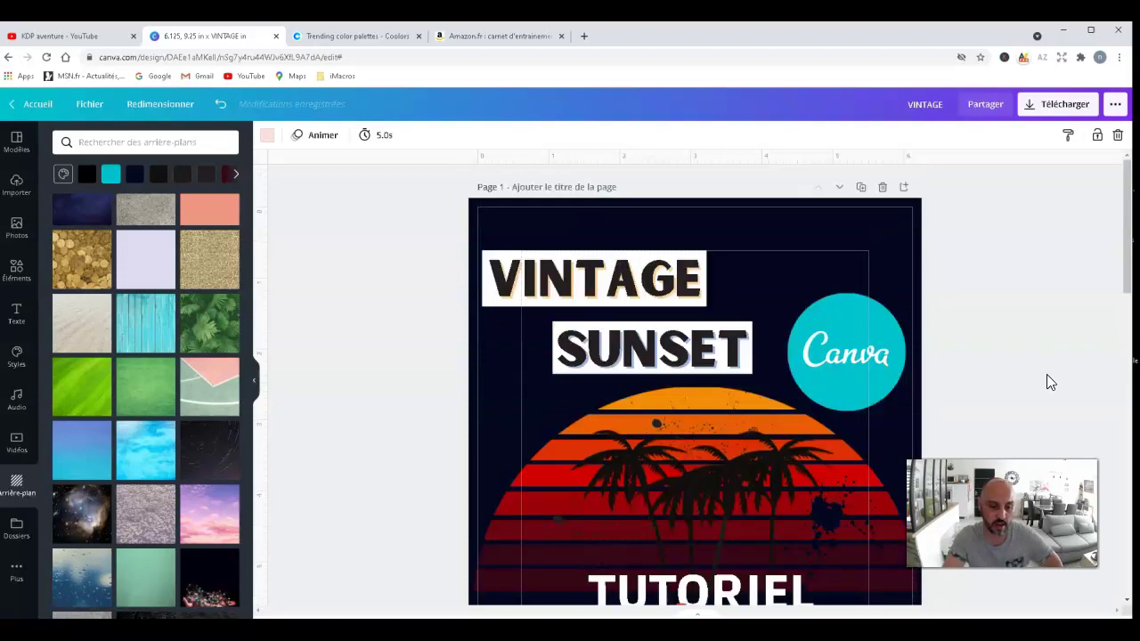
scroll(1040, 374, "down", 2)
scroll(1015, 370, "up", 1)
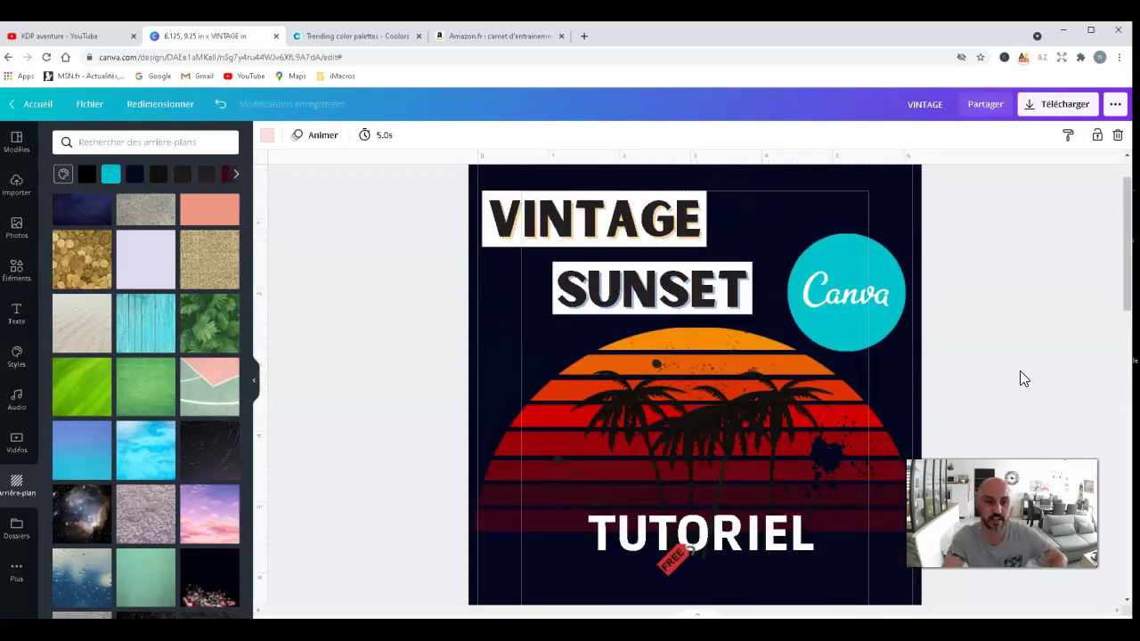
- Switch to the Amazon results for "carnet d'entrainement surf" and check the average BSR and the number of results
left_click(503, 35)
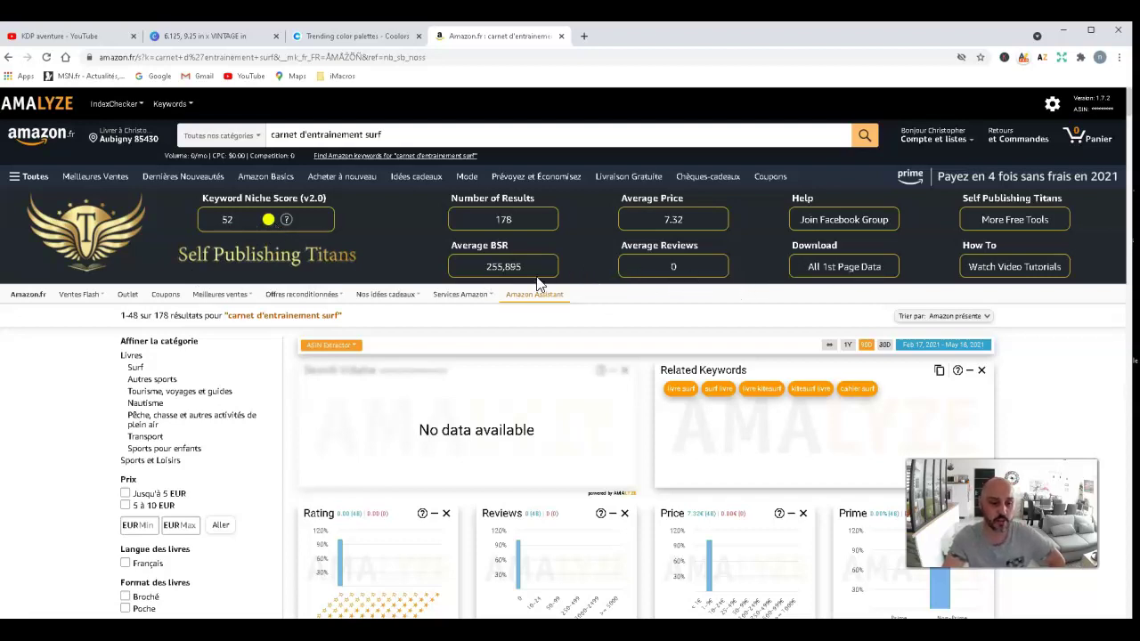
double_click(503, 269)
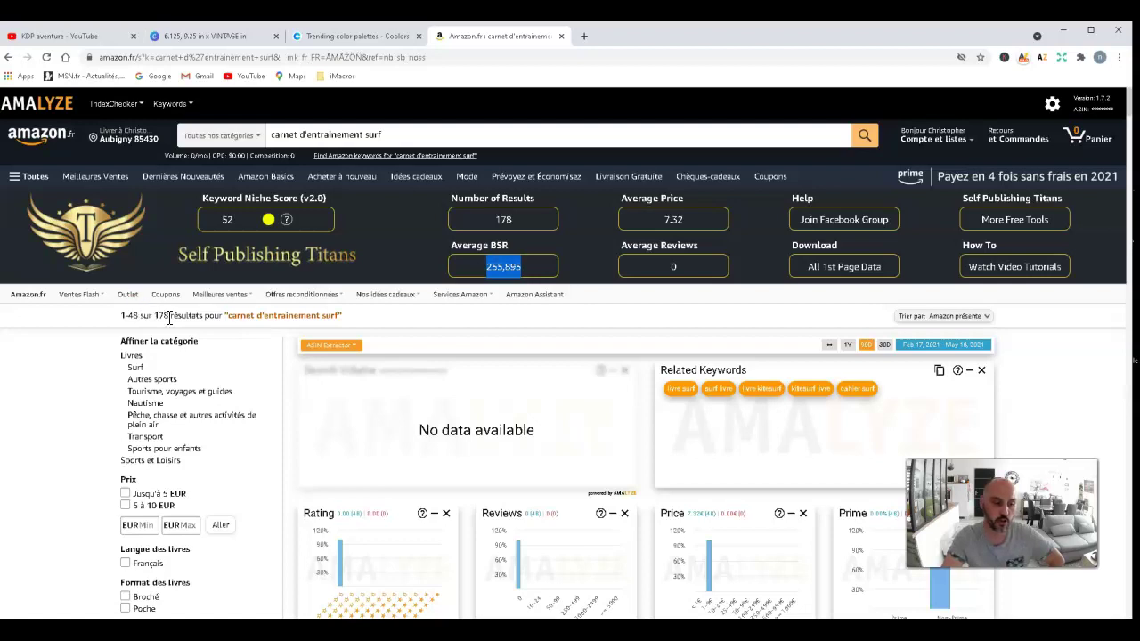
double_click(164, 316)
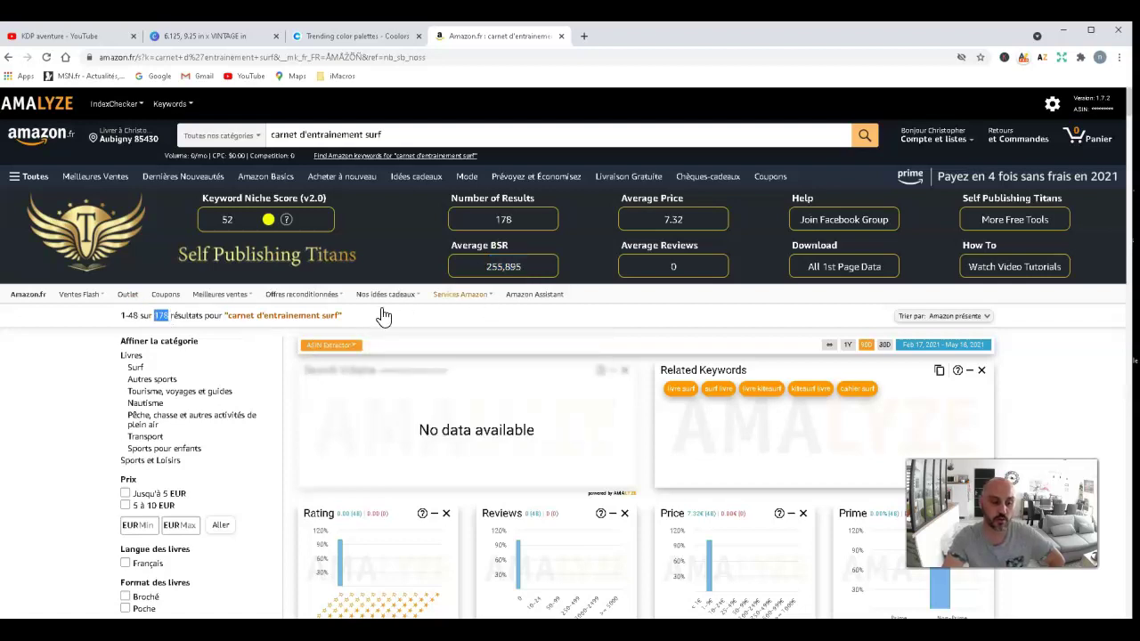
- Browse the covers of the competing surf notebooks in the Amazon results, then return to the search summary
scroll(588, 305, "down", 3)
scroll(588, 304, "down", 3)
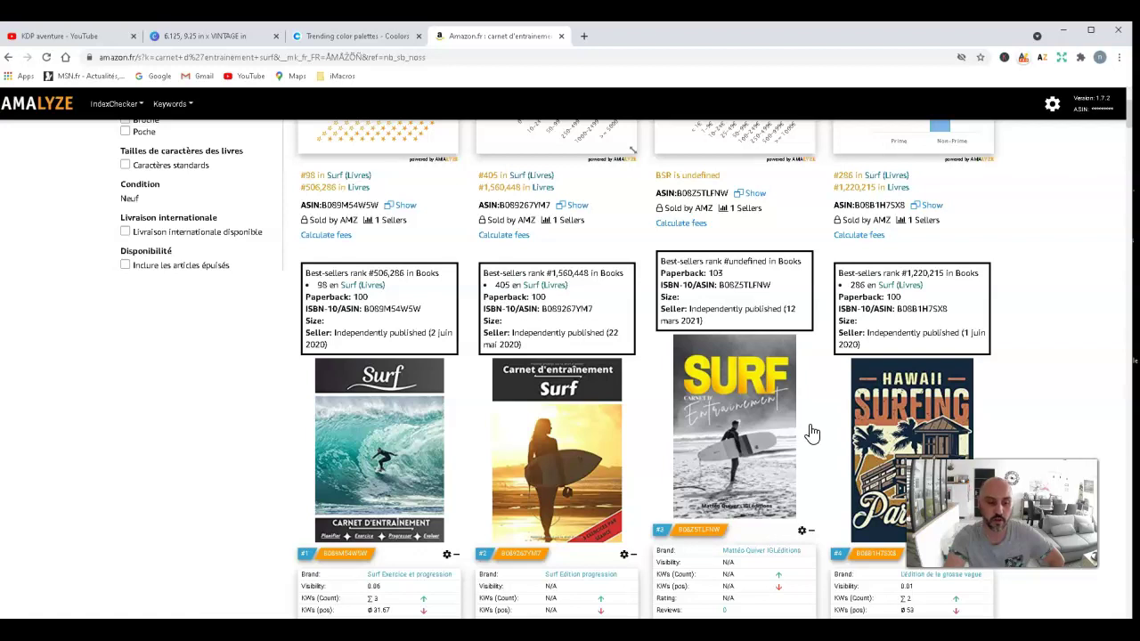
scroll(853, 418, "down", 1)
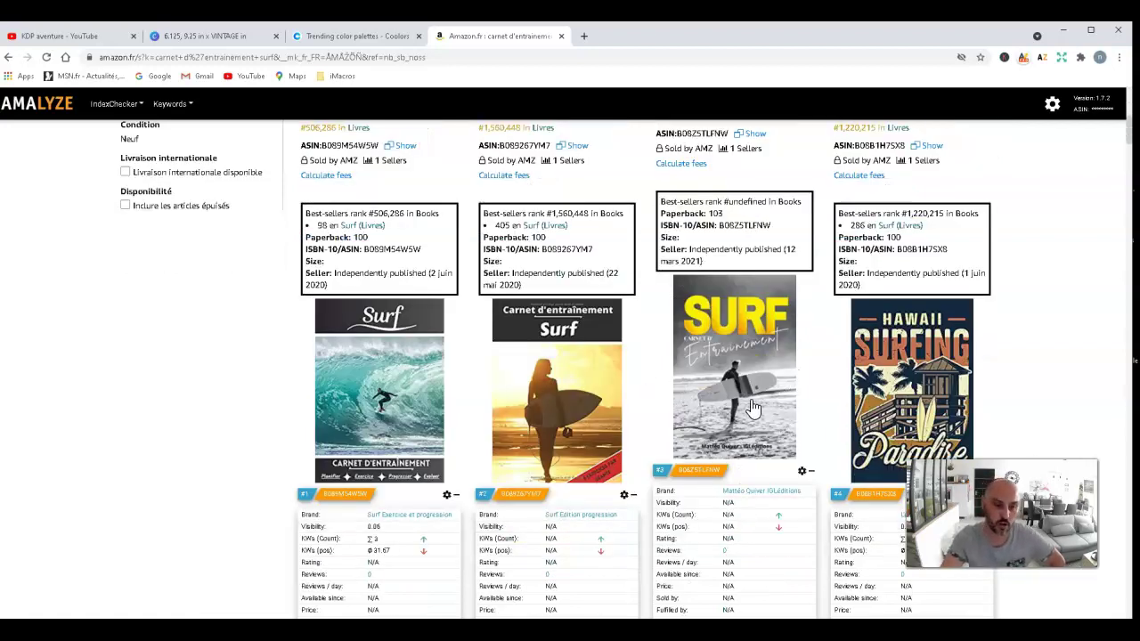
scroll(723, 385, "down", 2)
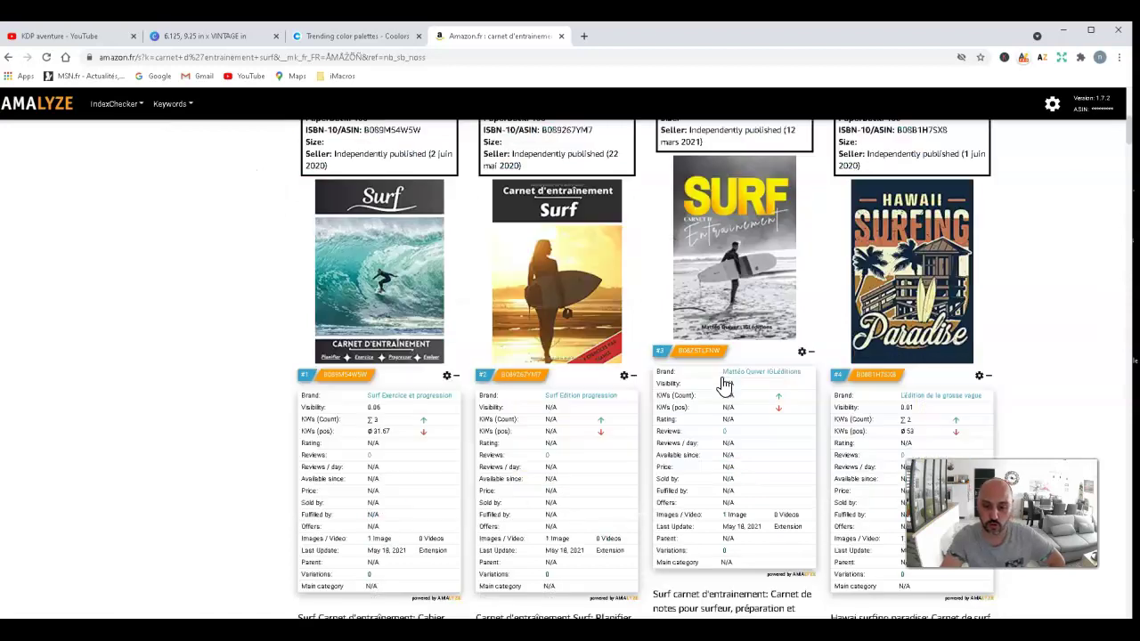
scroll(771, 314, "down", 13)
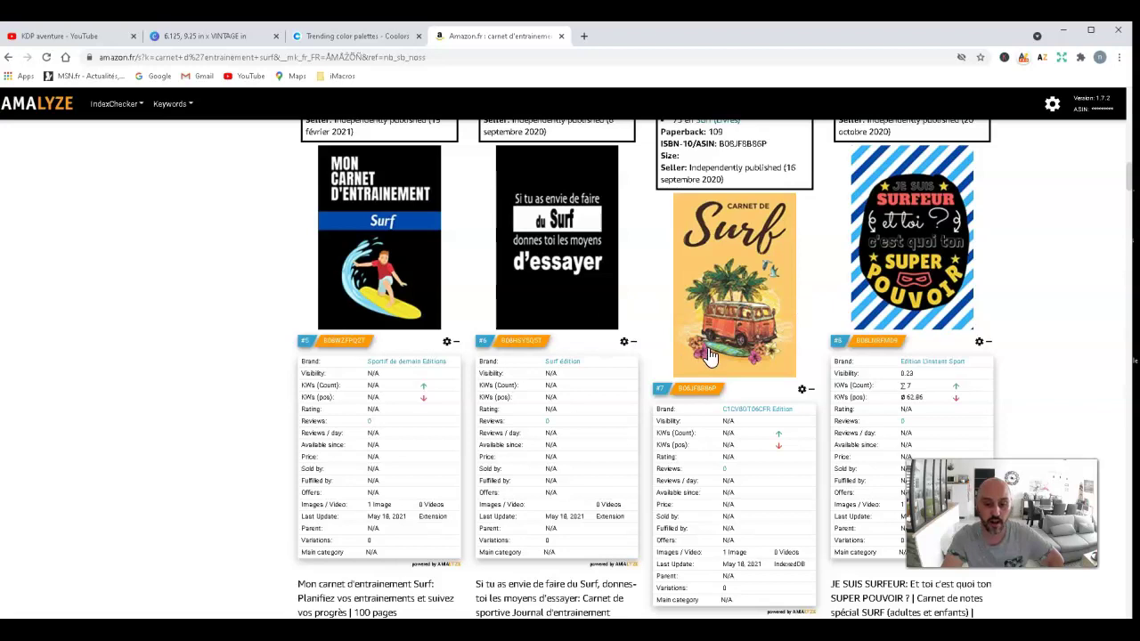
scroll(712, 346, "down", 10)
scroll(714, 352, "down", 5)
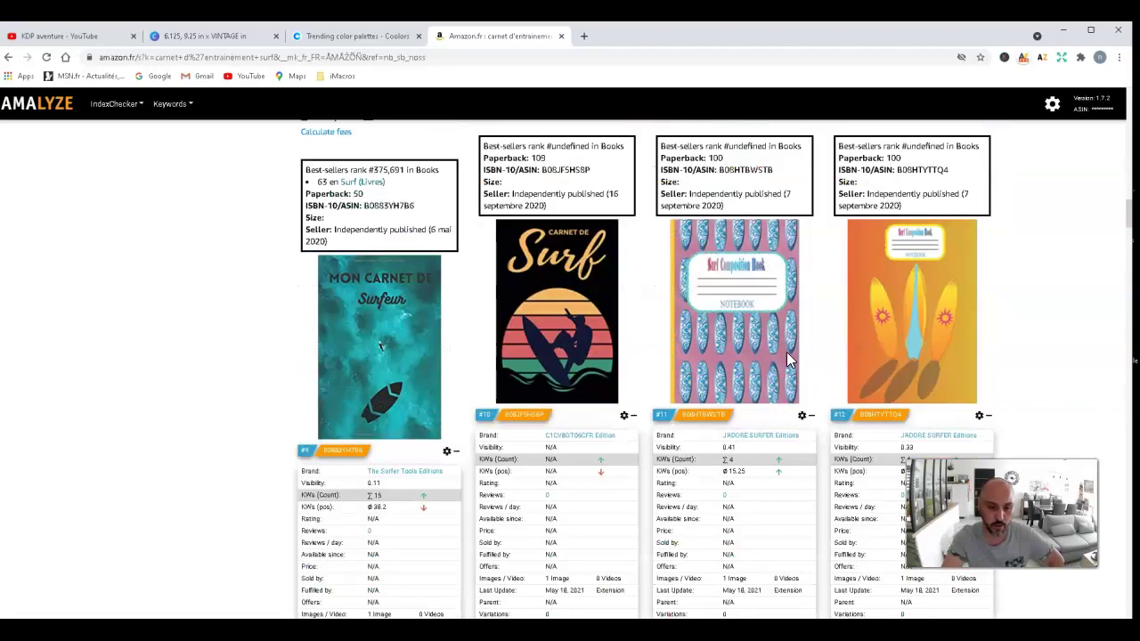
scroll(783, 447, "up", 20)
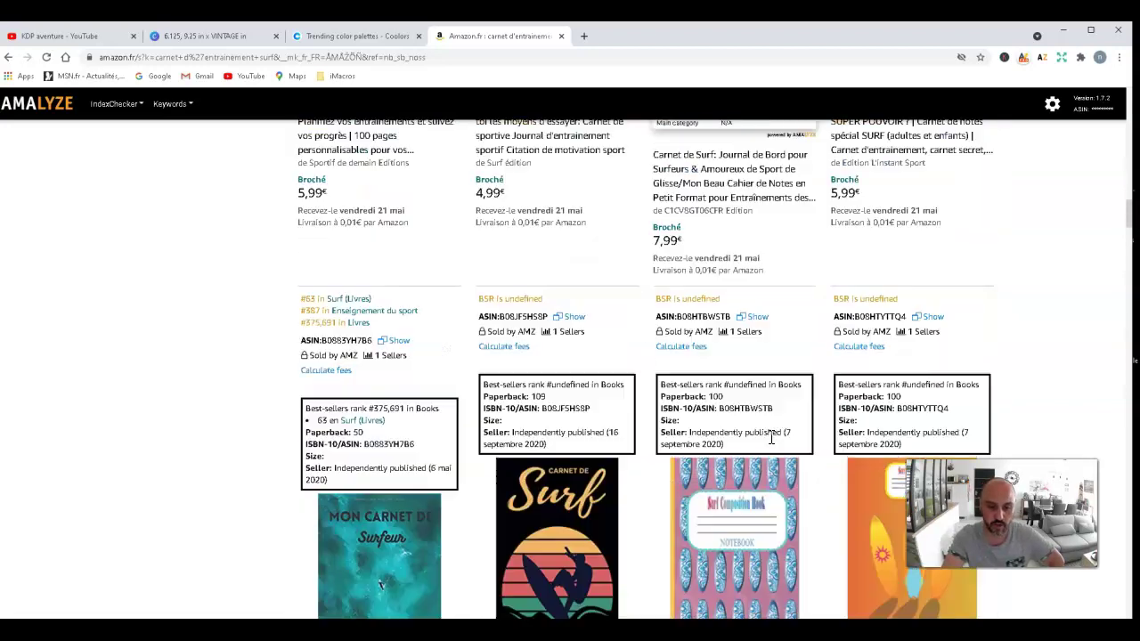
scroll(660, 410, "up", 15)
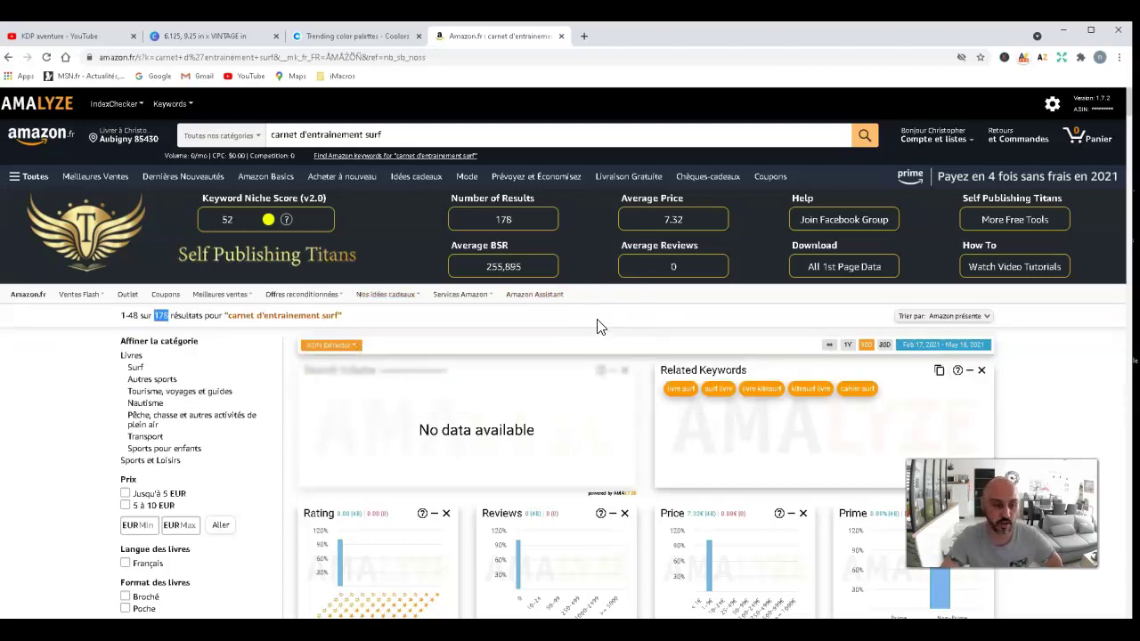
- Examine the prices, best-seller ranks and cover styles of the surf notebooks, continuing to the windsurf and kitesurf listings
scroll(649, 286, "down", 8)
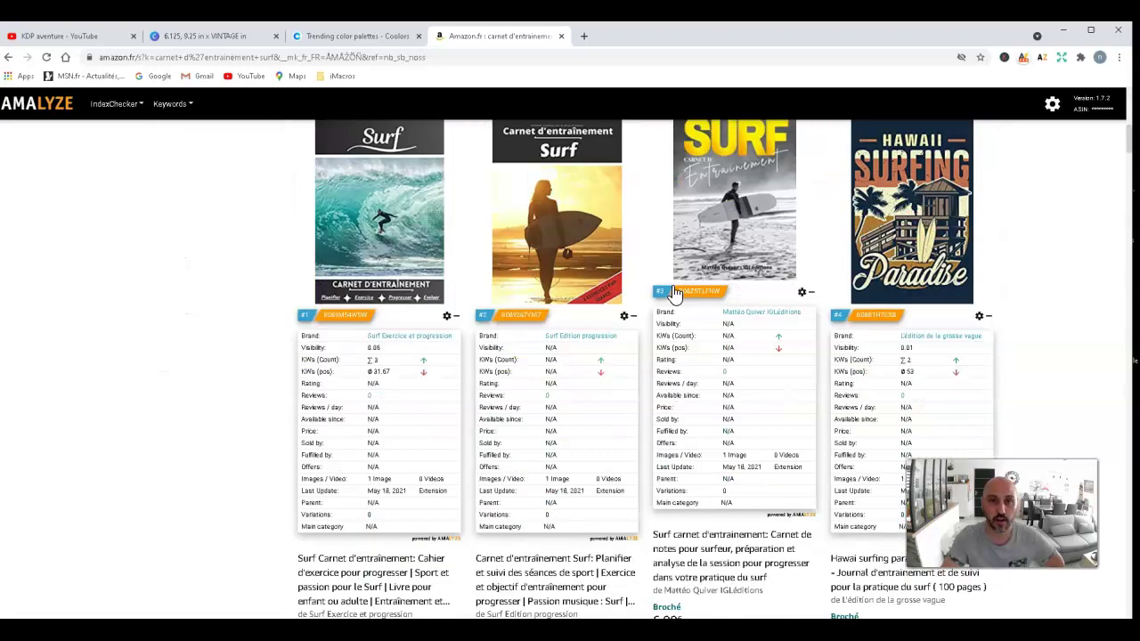
scroll(724, 383, "down", 4)
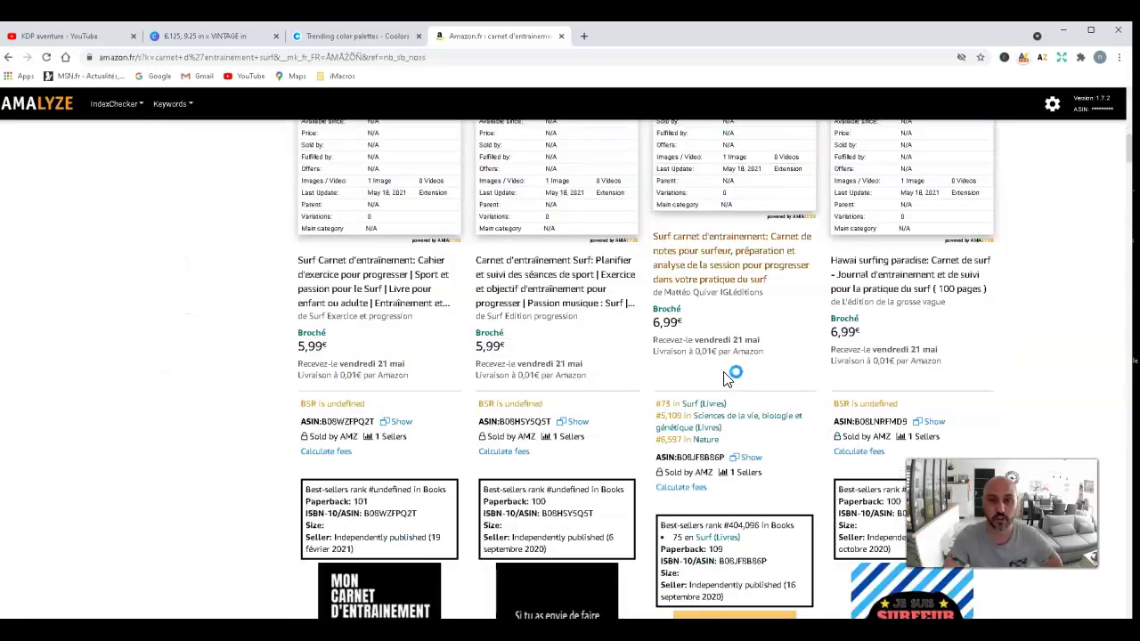
scroll(726, 378, "down", 1)
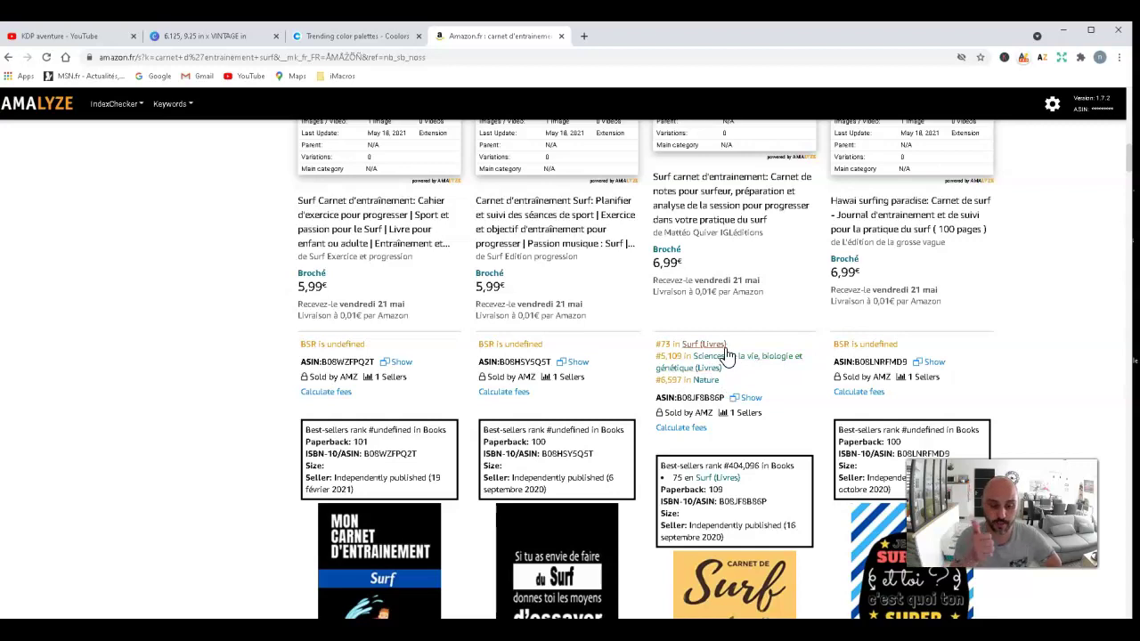
scroll(731, 352, "down", 8)
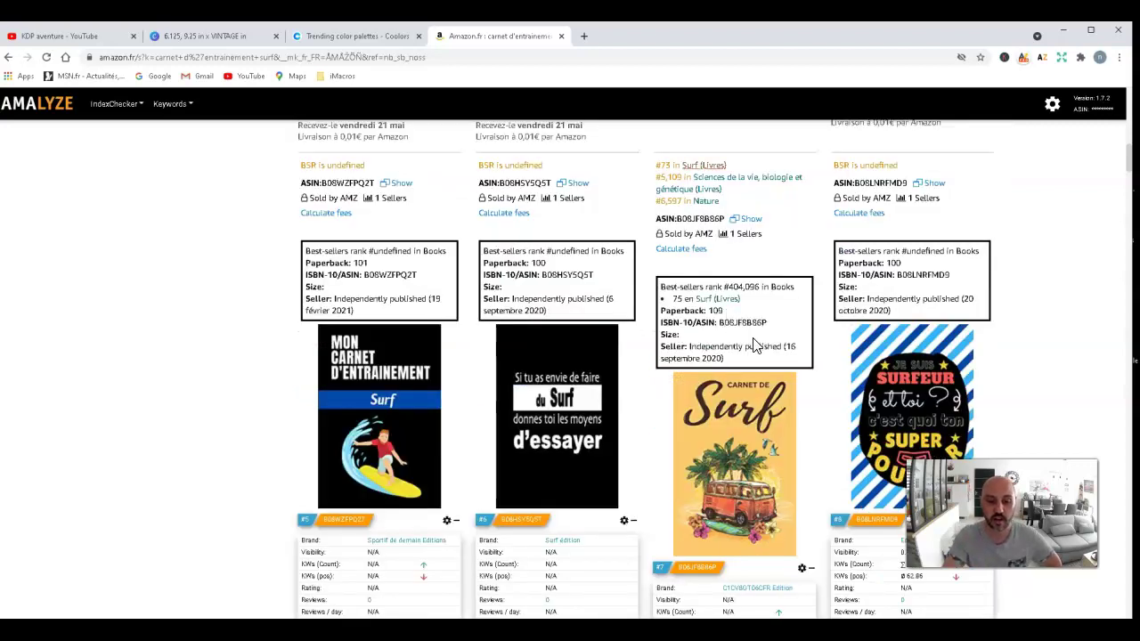
scroll(738, 349, "down", 3)
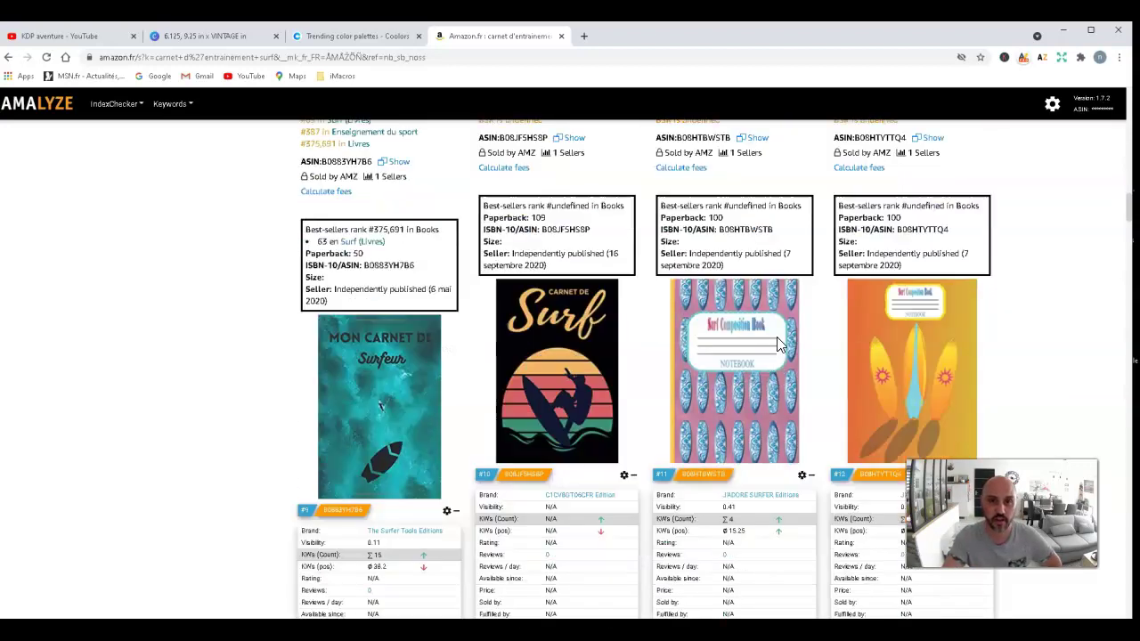
scroll(768, 344, "down", 3)
scroll(775, 345, "down", 5)
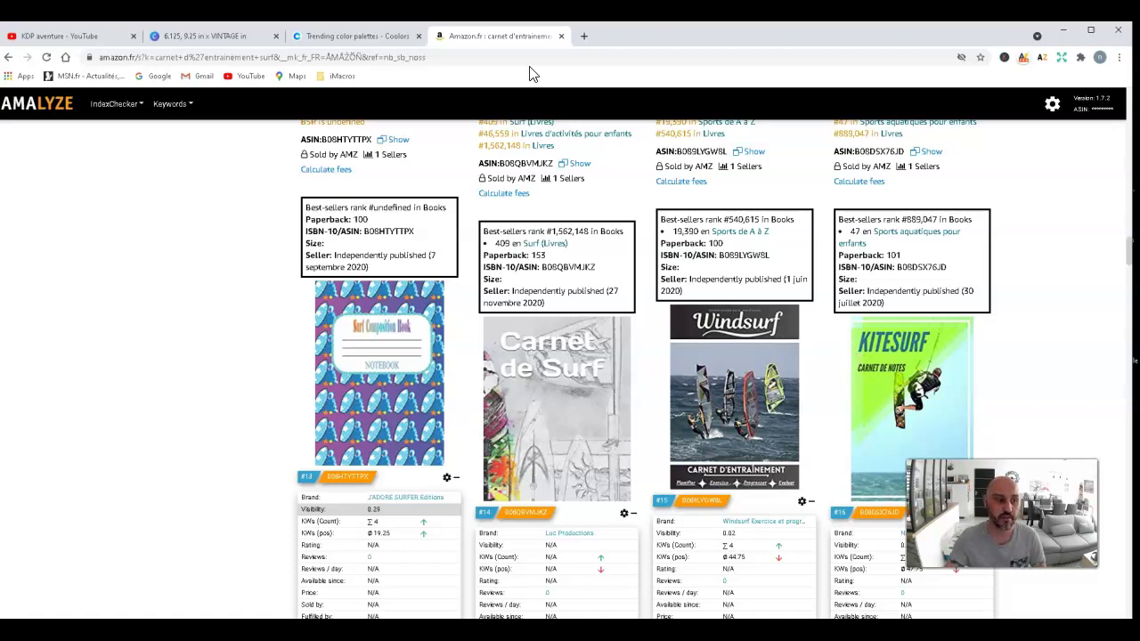
- Look at the Canva cover again, then switch to YouTube and view the KDP aventure channel's uploaded videos
left_click(219, 40)
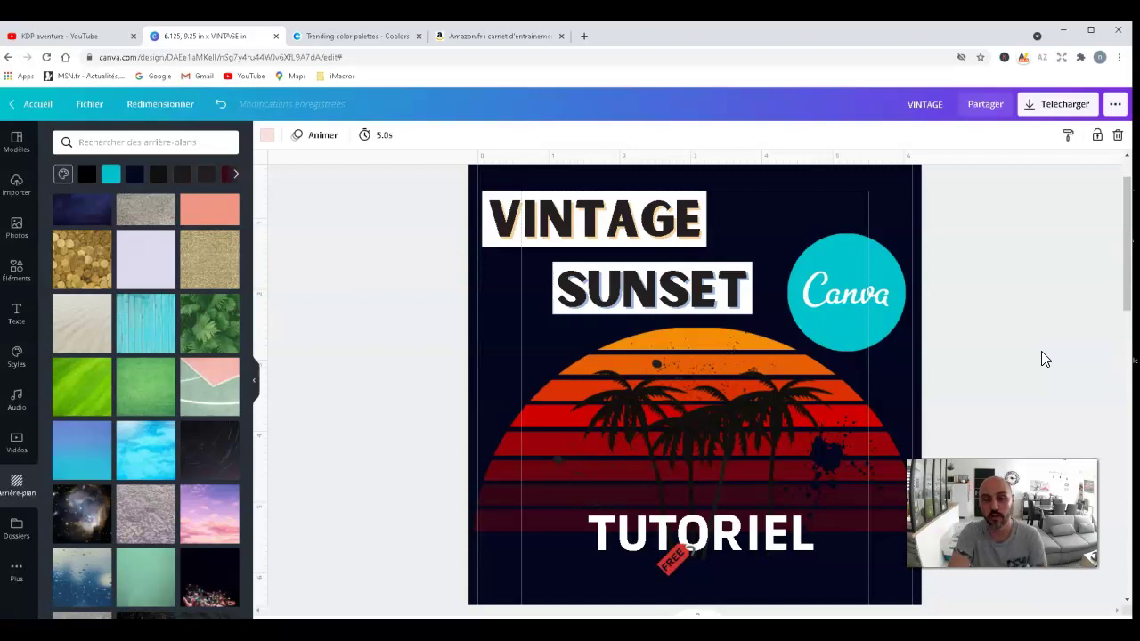
left_click(79, 39)
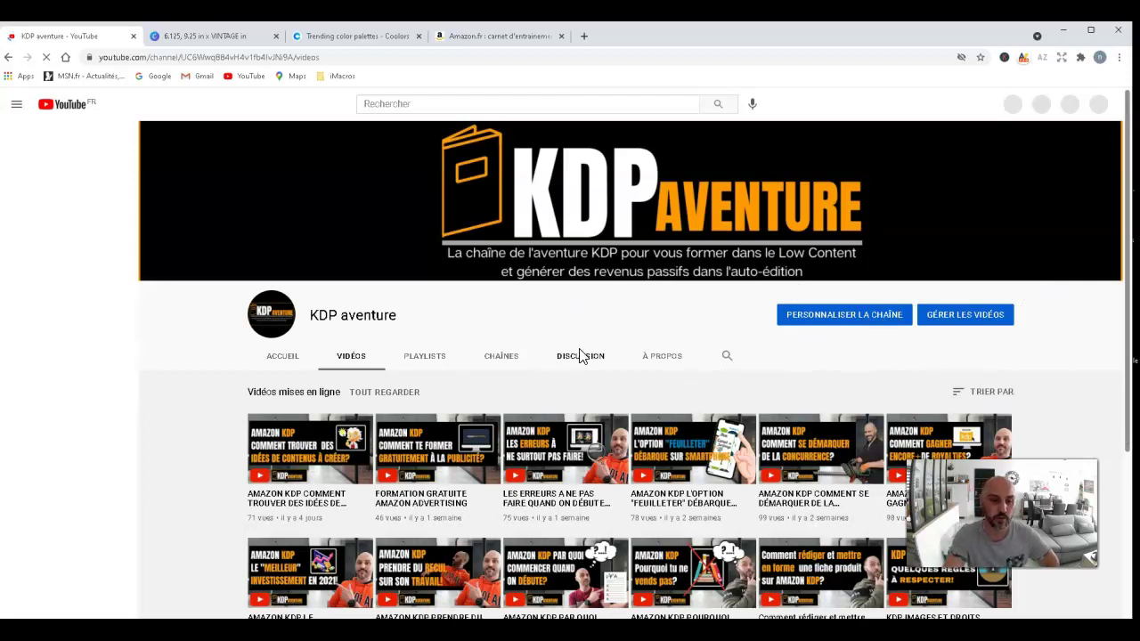
scroll(677, 348, "down", 1)
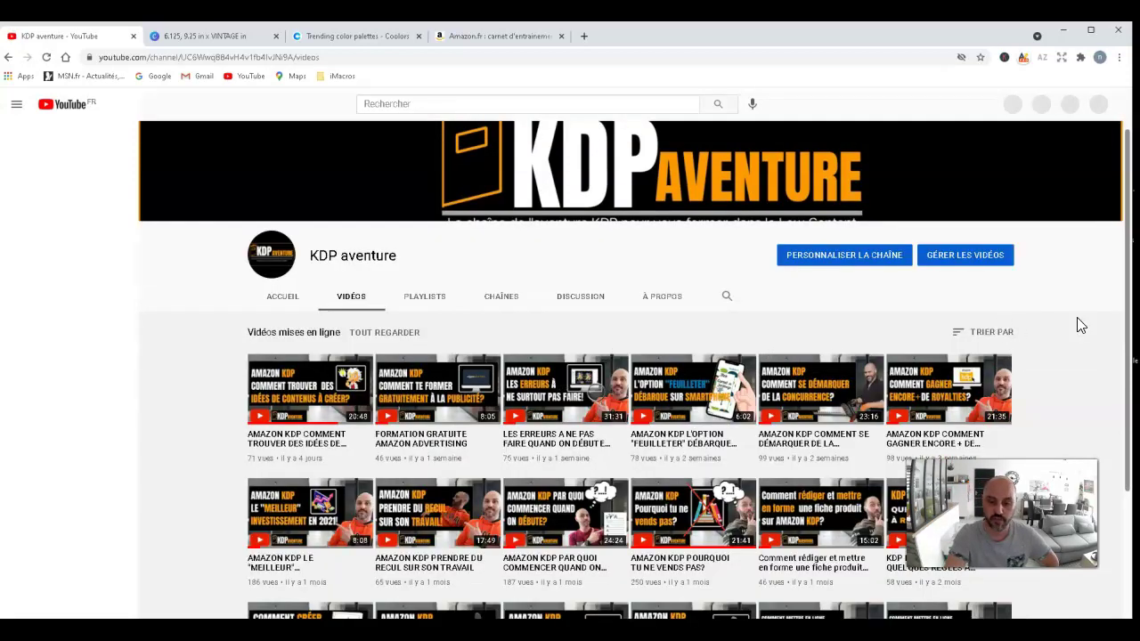